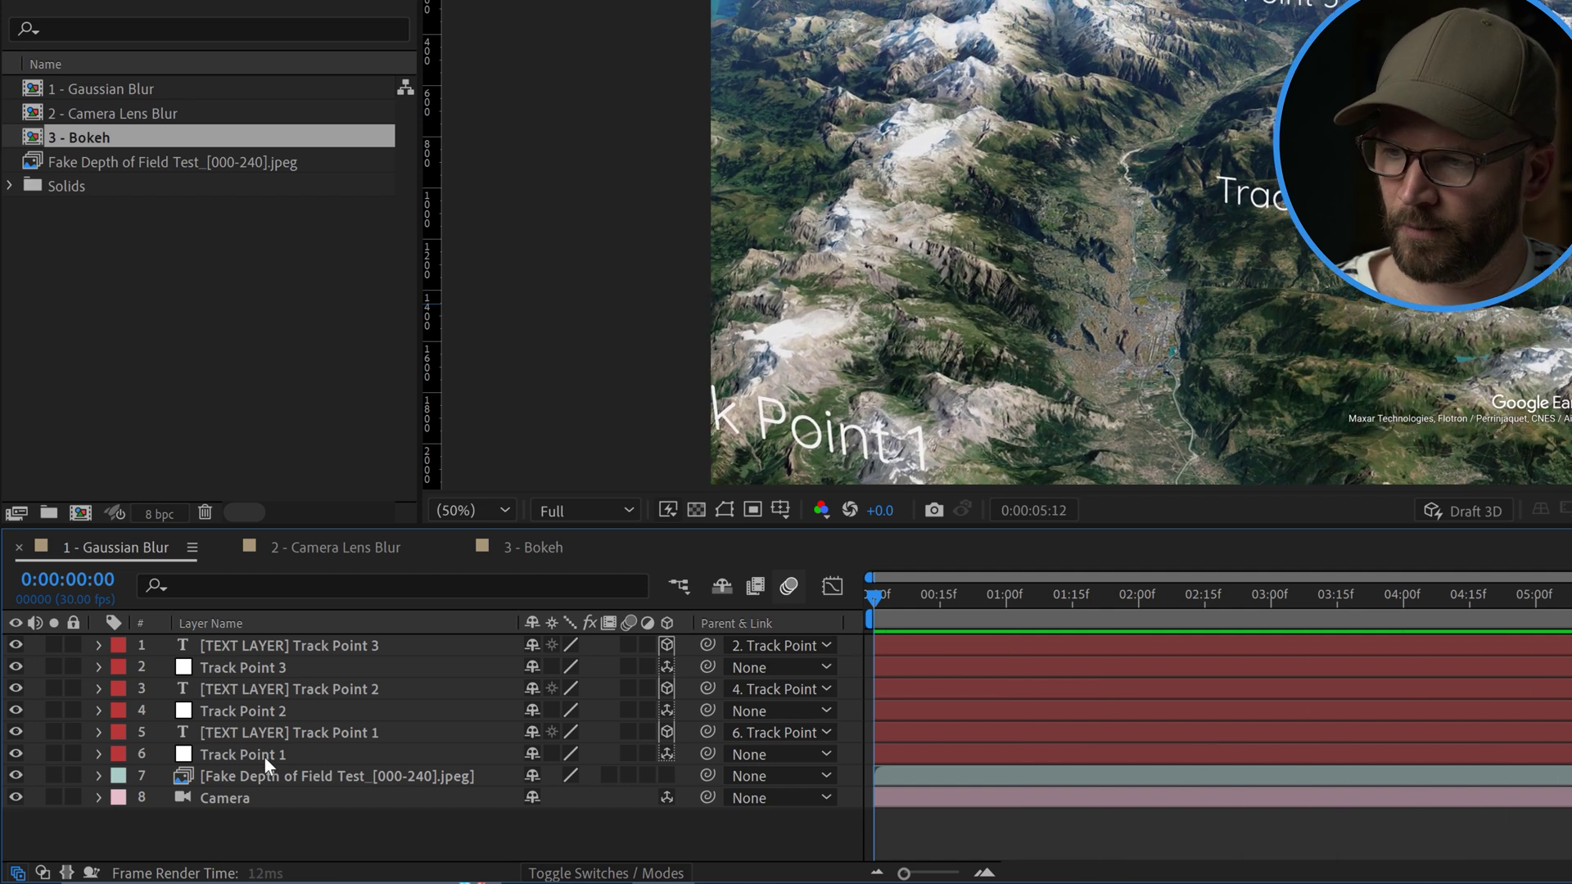
# Examine the Camera layer's keyframes and the Fake Depth of Field Test image sequence layer in the 1 - Gaussian Blur composition
pyautogui.click(217, 799)
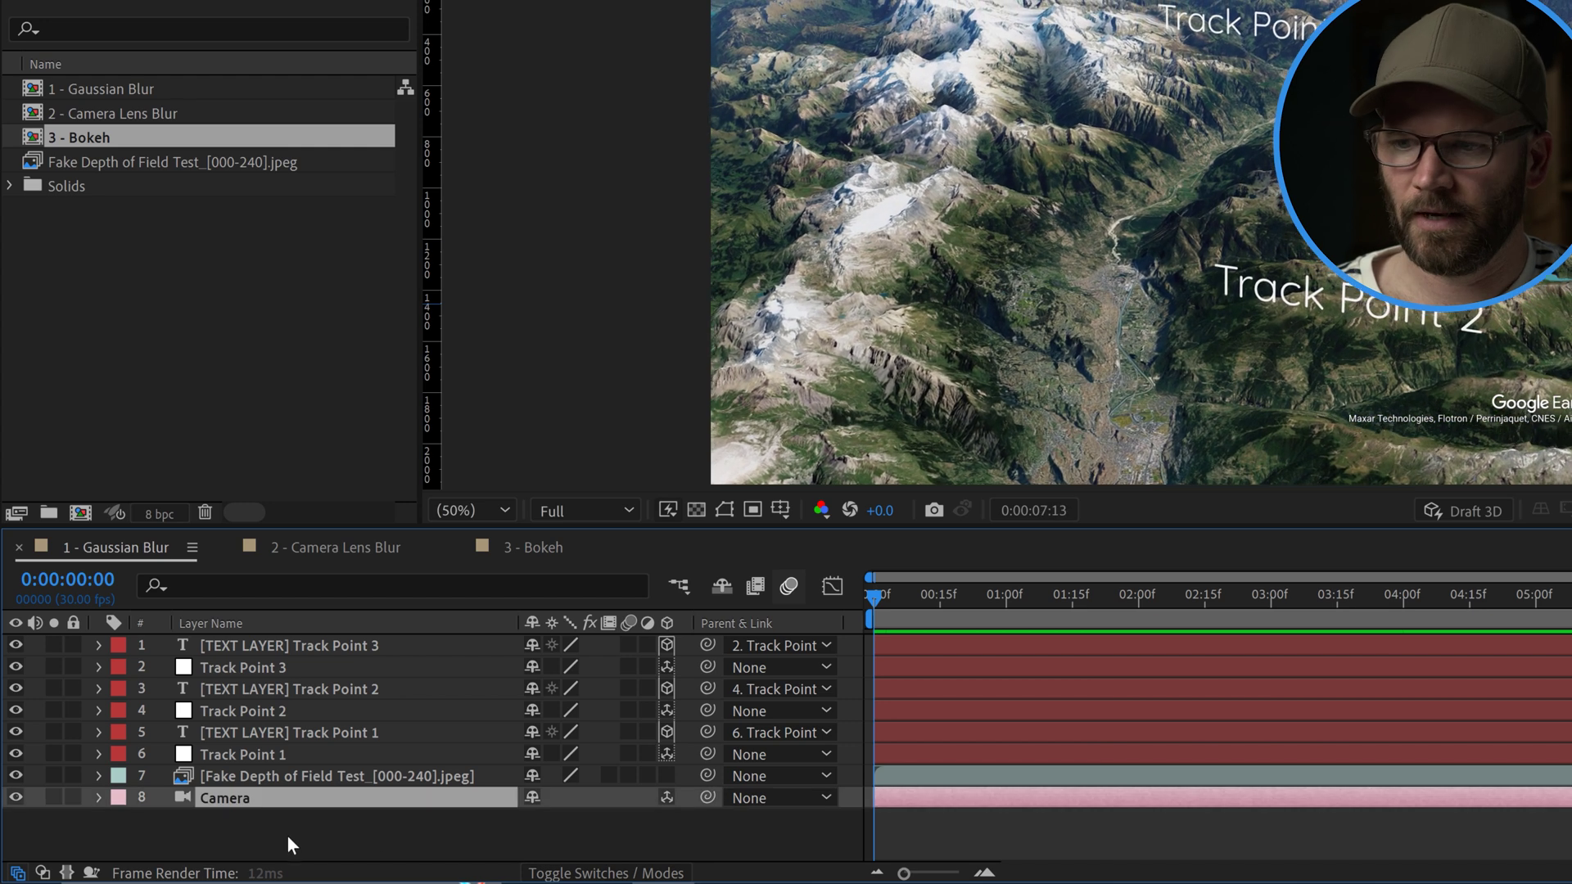
pyautogui.press('u')
pyautogui.press('u')
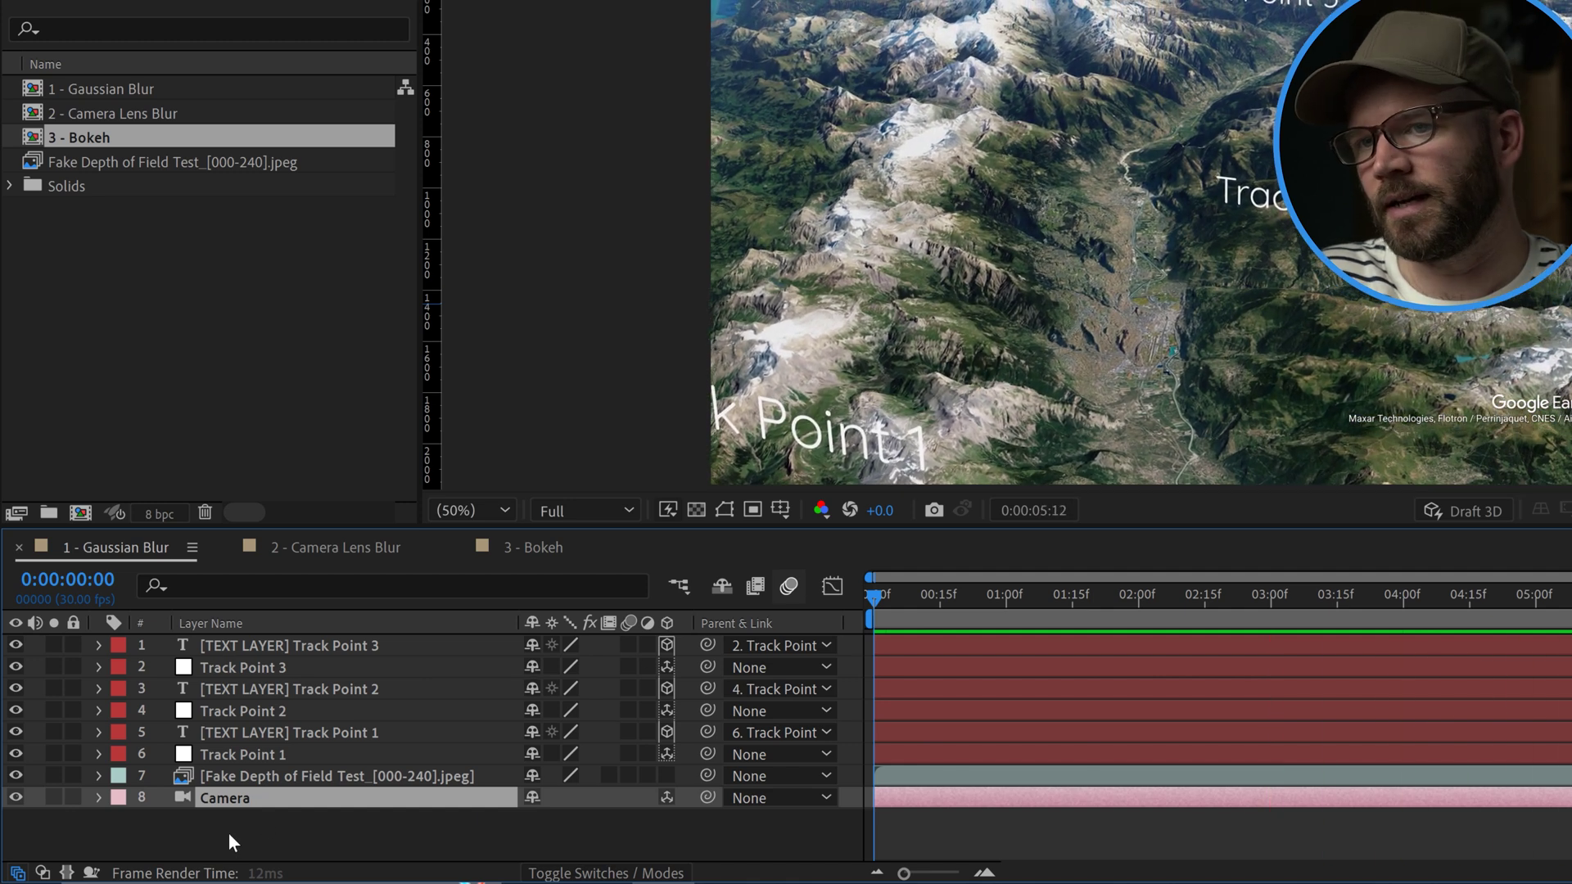
pyautogui.click(228, 833)
pyautogui.press('End')
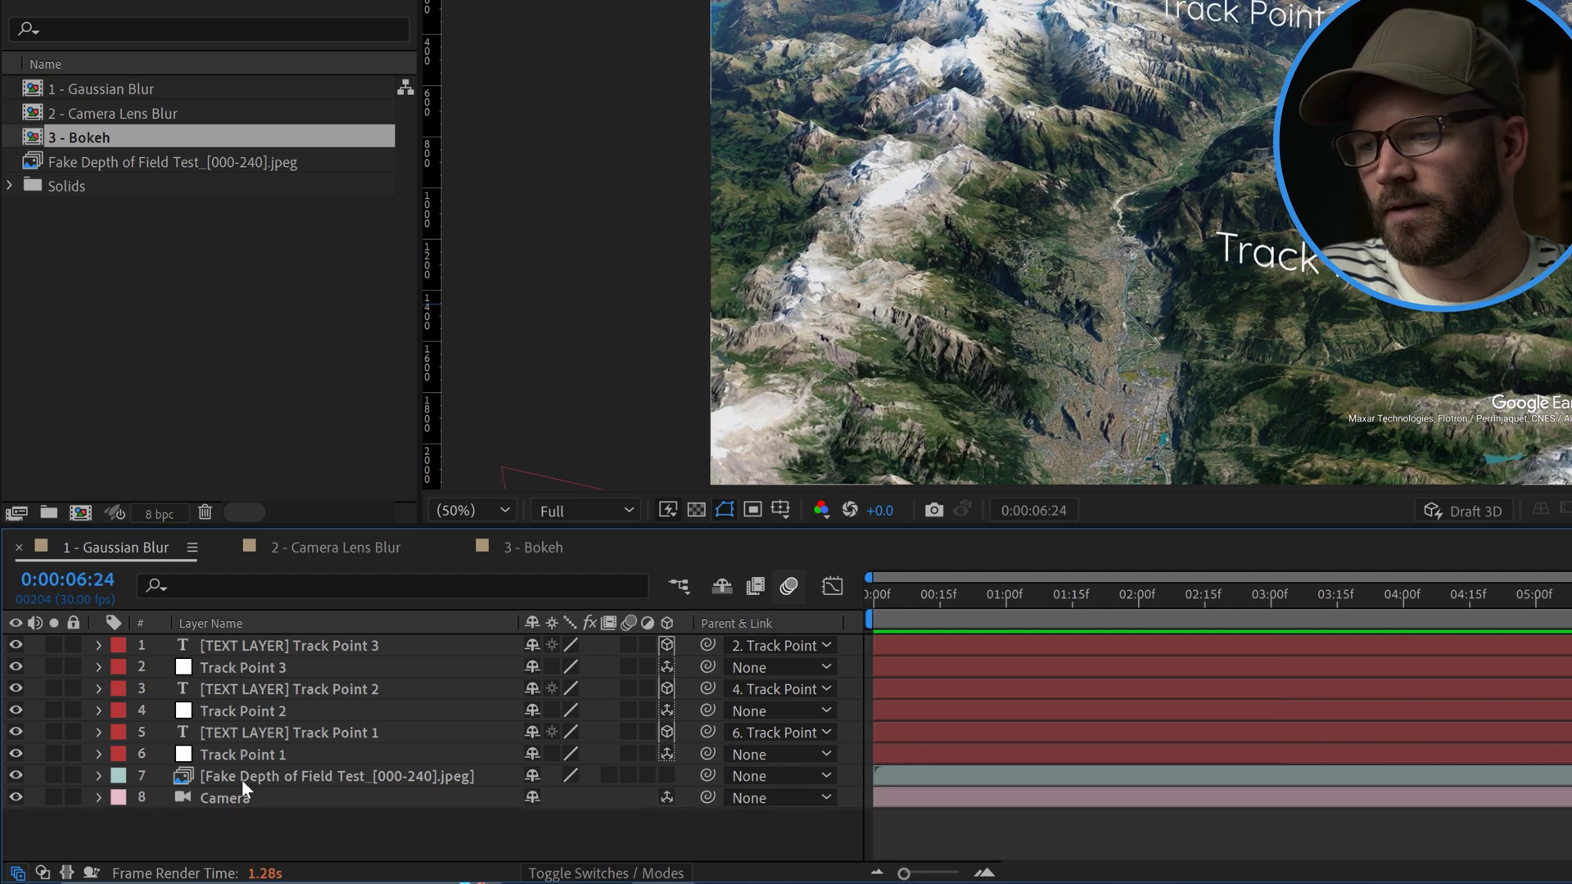
pyautogui.click(242, 779)
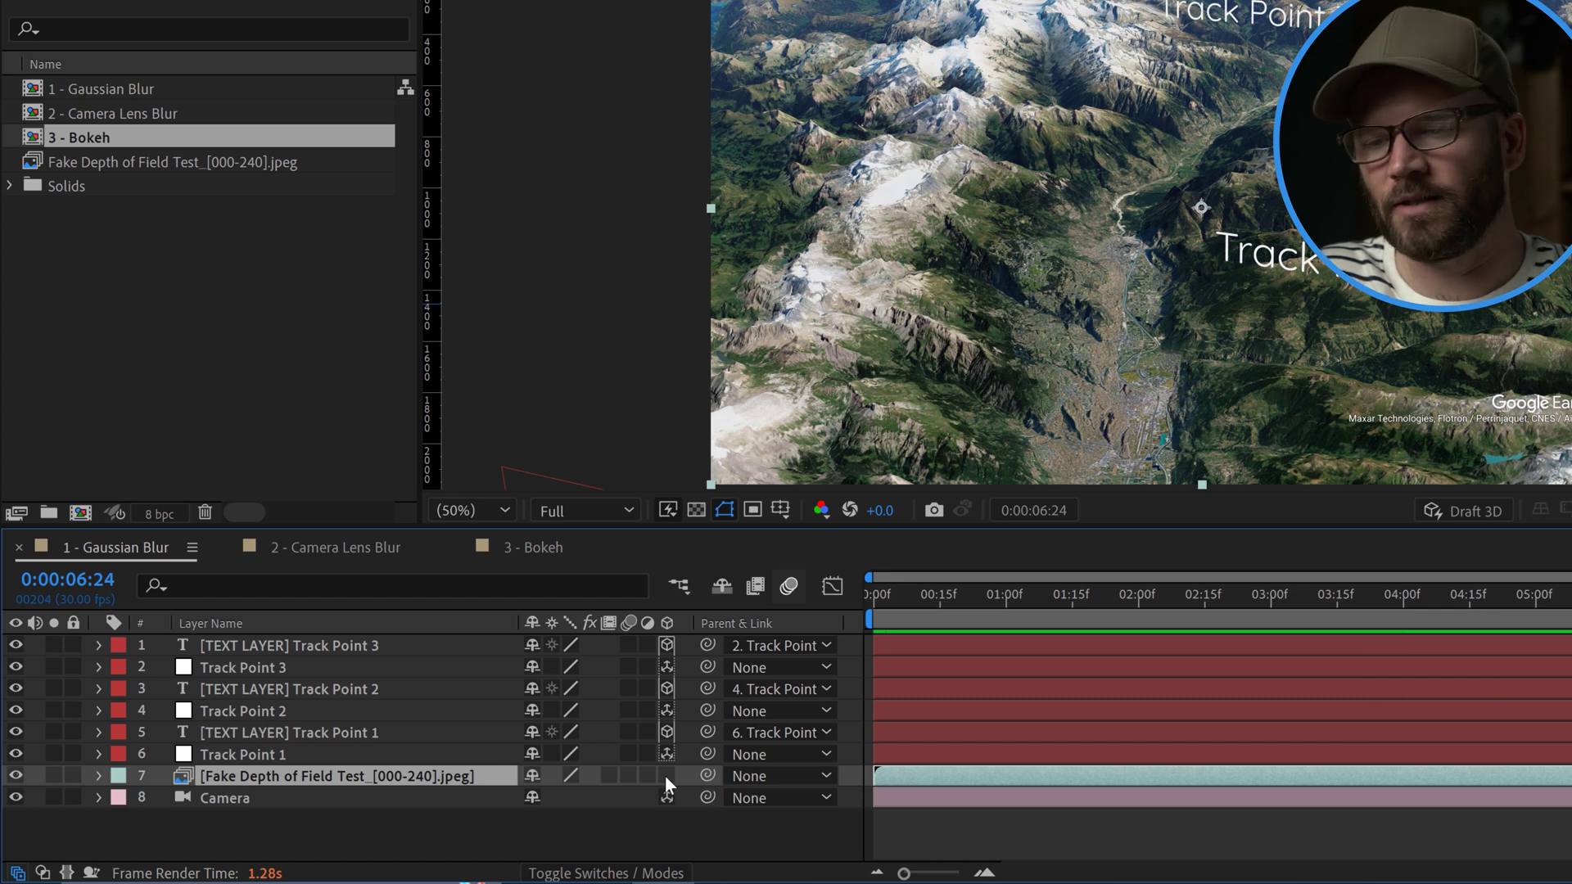
# Try depth of field on the Camera layer, locked to zoom, with F-Stop 2.0 and Blur Level 191%
pyautogui.doubleClick(235, 795)
pyautogui.moveTo(295, 238); pyautogui.dragTo(718, 85)
pyautogui.click(581, 465)
pyautogui.click(624, 514)
pyautogui.write('2')
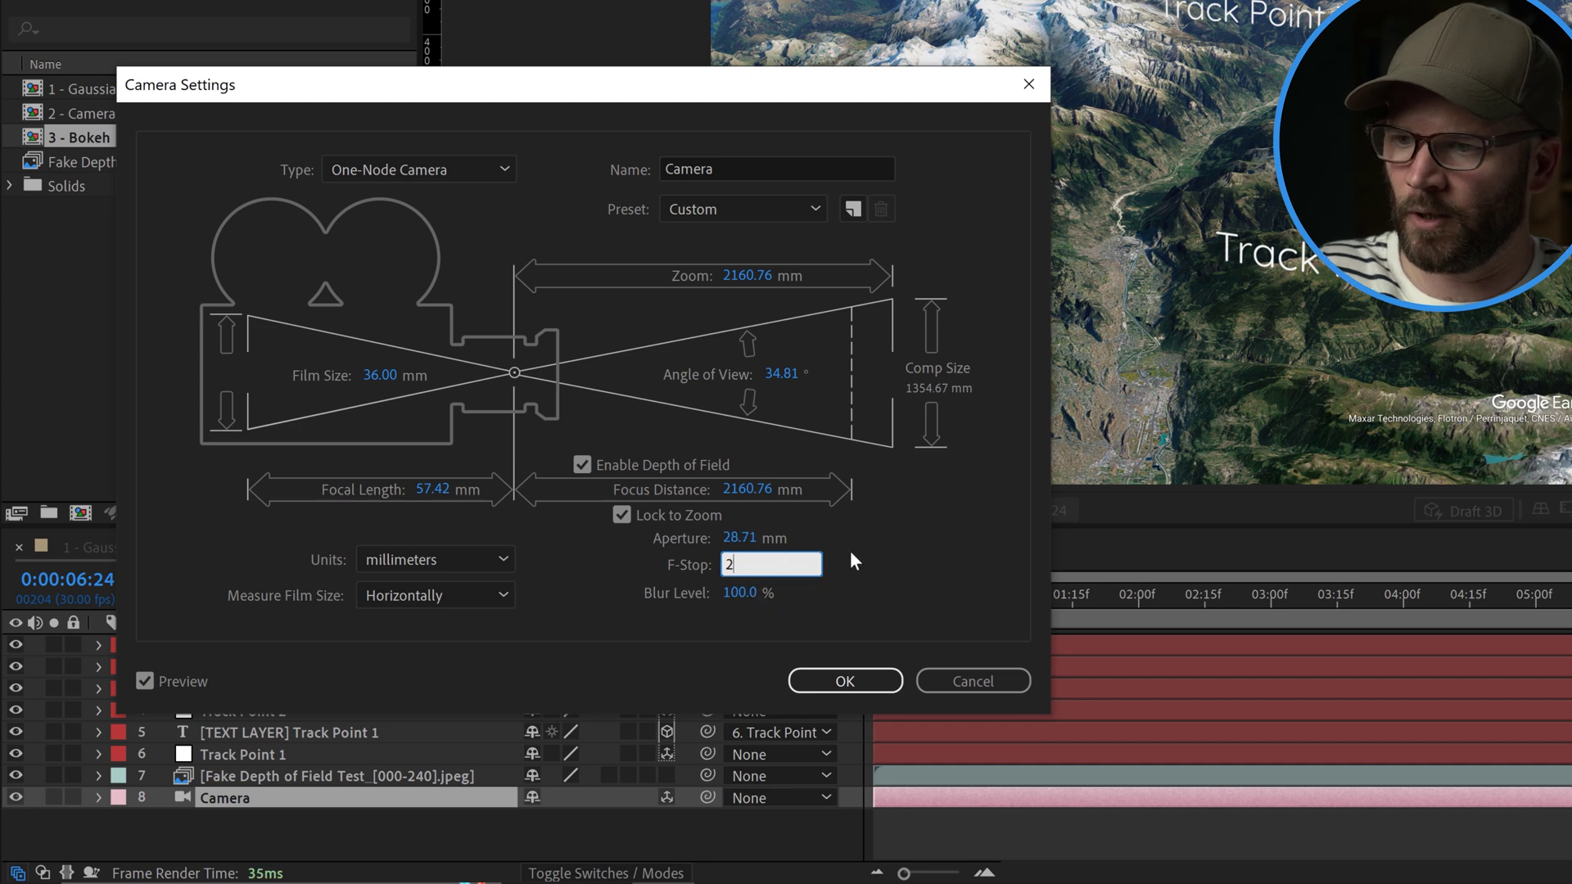
pyautogui.click(849, 550)
pyautogui.moveTo(761, 594); pyautogui.dragTo(851, 578)
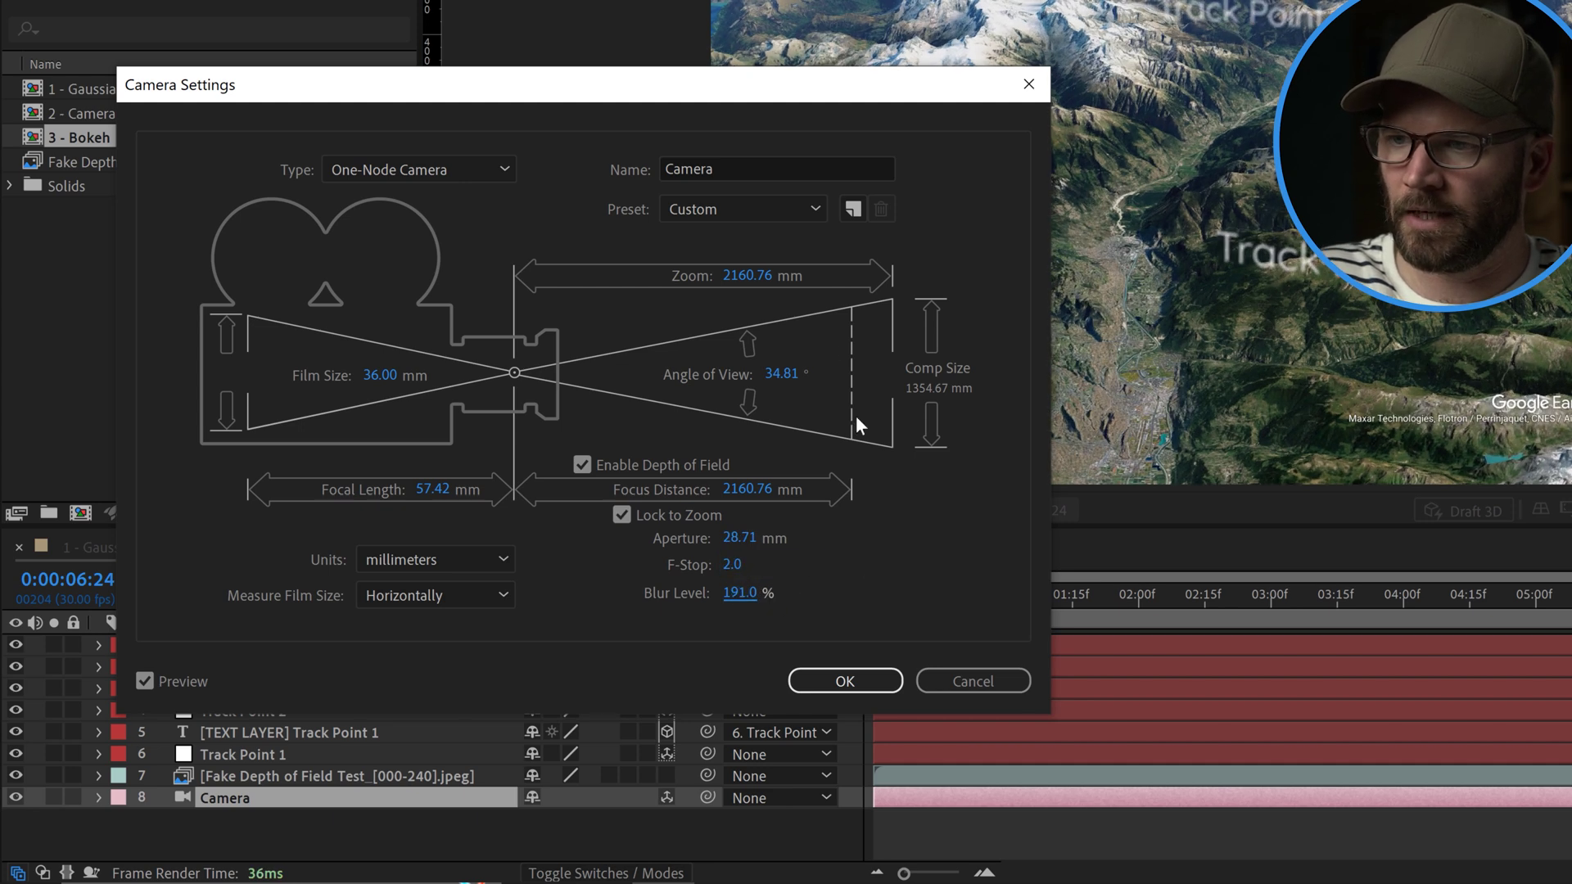
# Check the camera blur on the track point text, switch off depth of field and accept the camera settings
pyautogui.moveTo(803, 100); pyautogui.dragTo(403, 211)
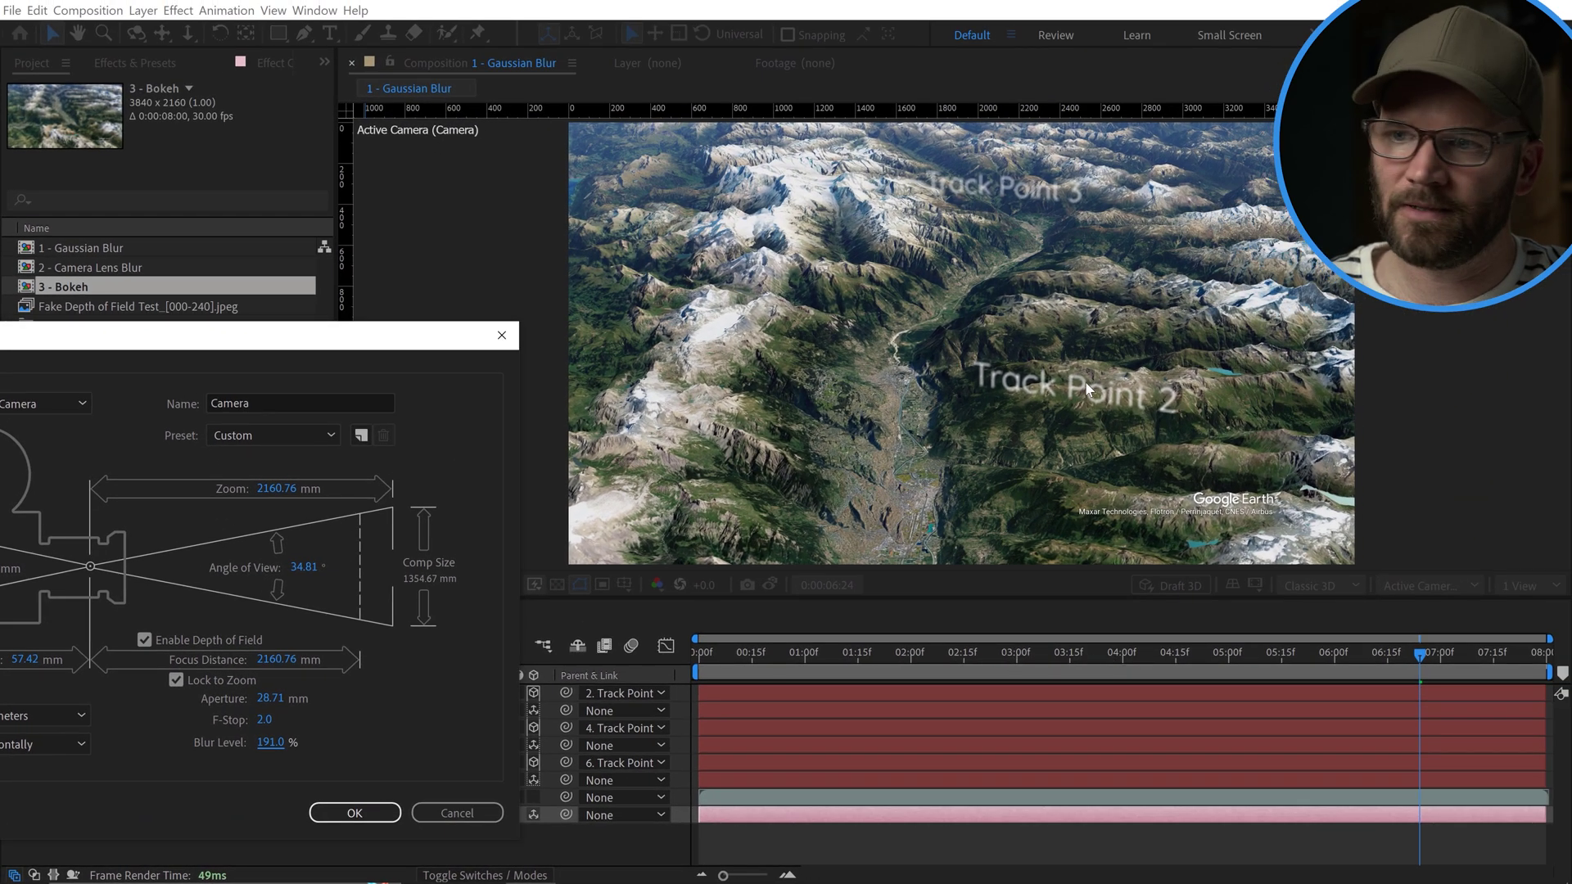
pyautogui.moveTo(426, 332); pyautogui.dragTo(920, 300)
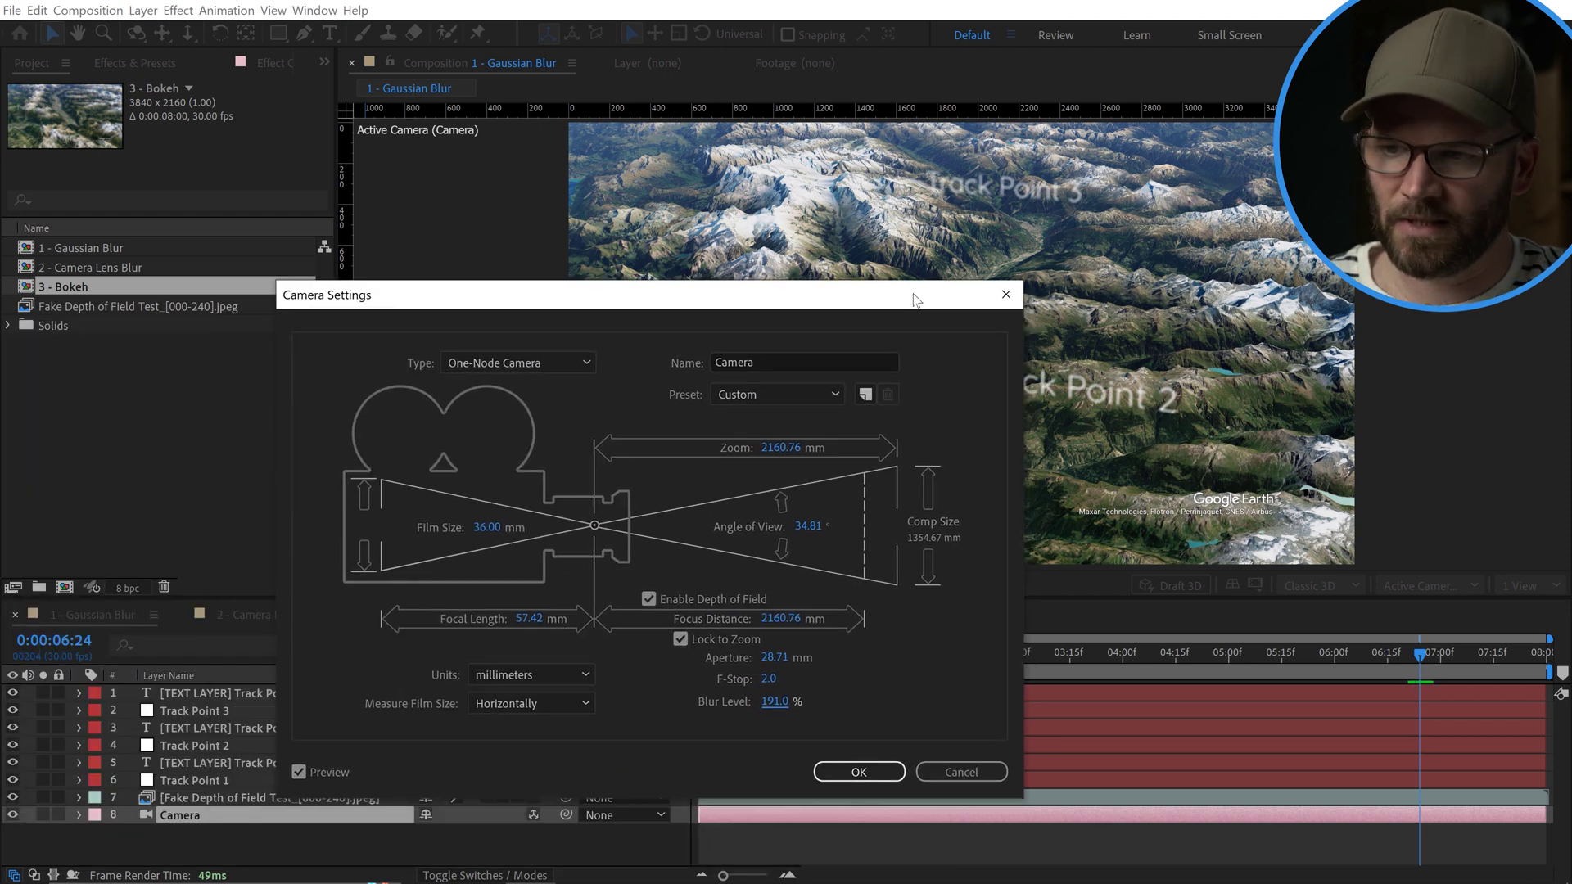
pyautogui.click(650, 598)
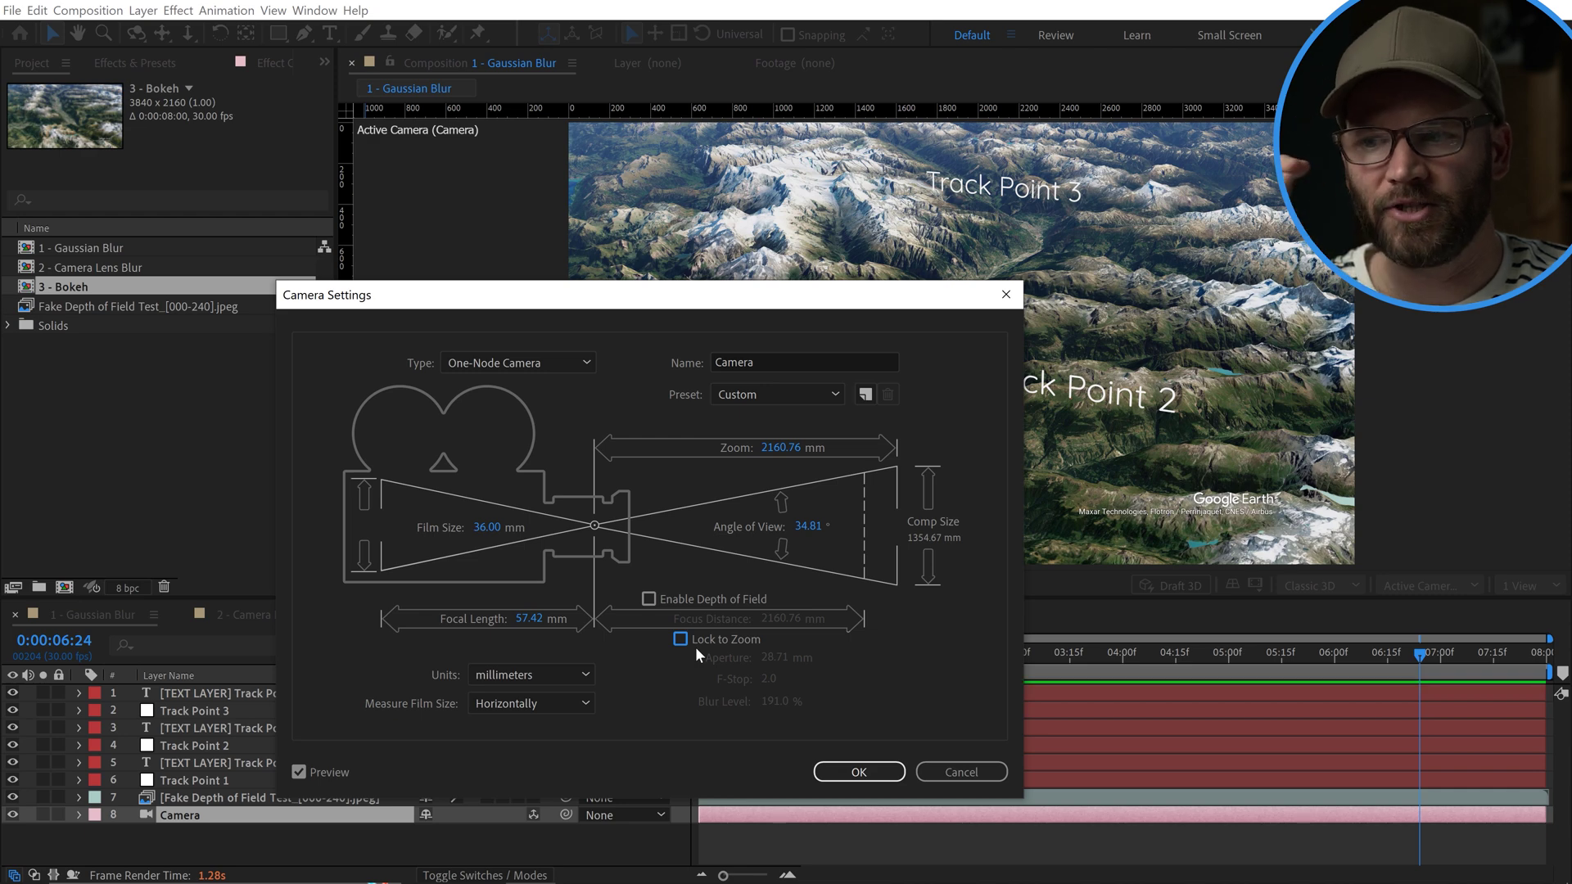
pyautogui.click(862, 776)
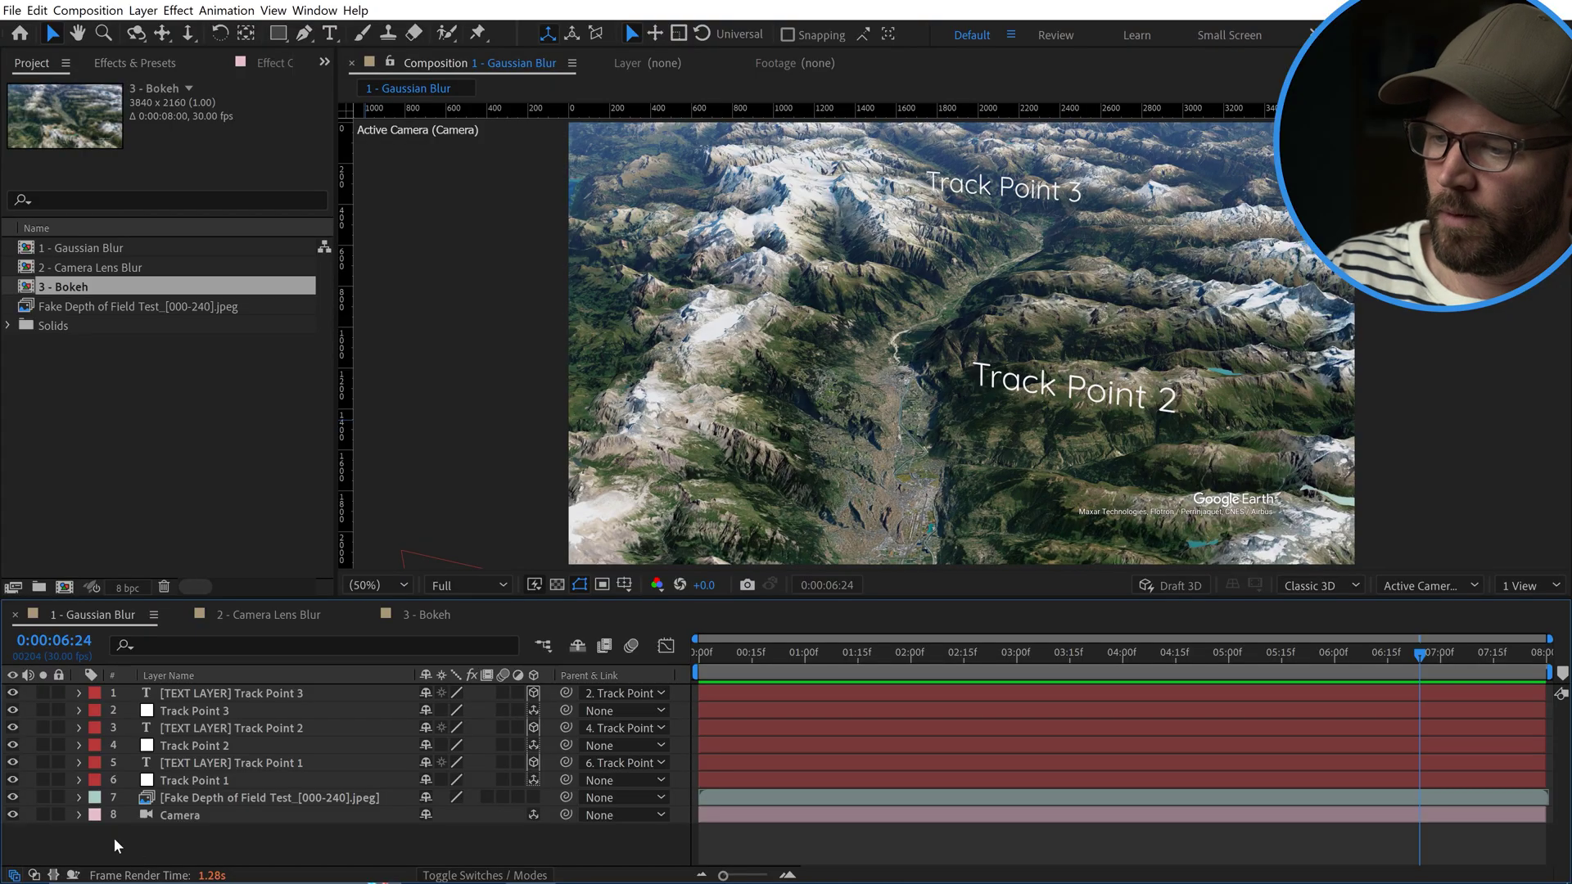
# Add an adjustment layer to the 1 - Gaussian Blur composition and name it BLUR
pyautogui.rightClick(115, 838)
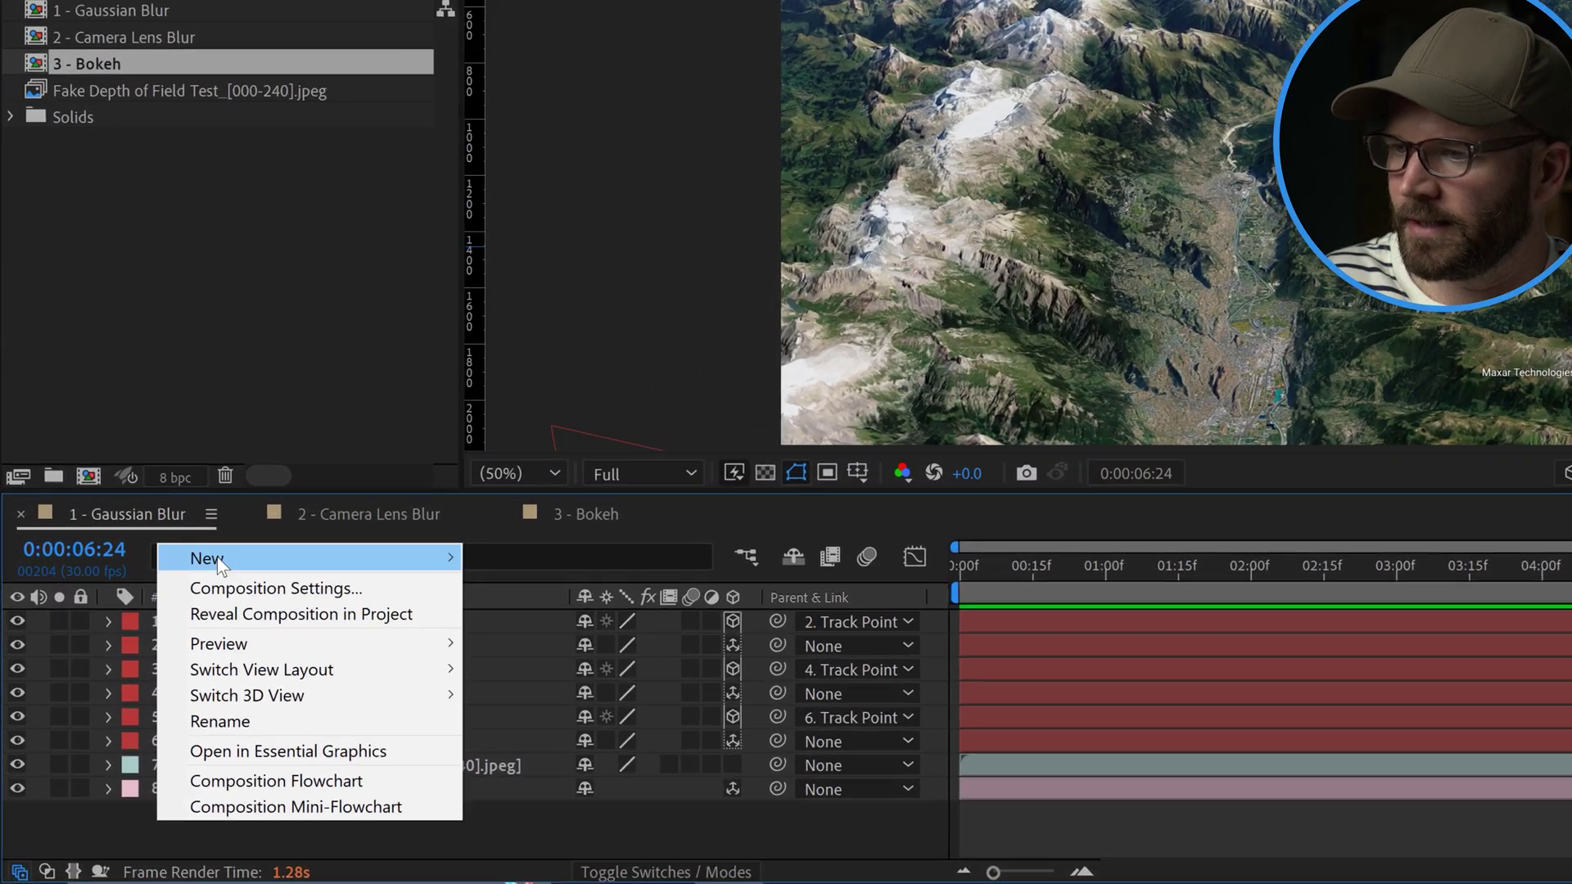
pyautogui.moveTo(160, 643)
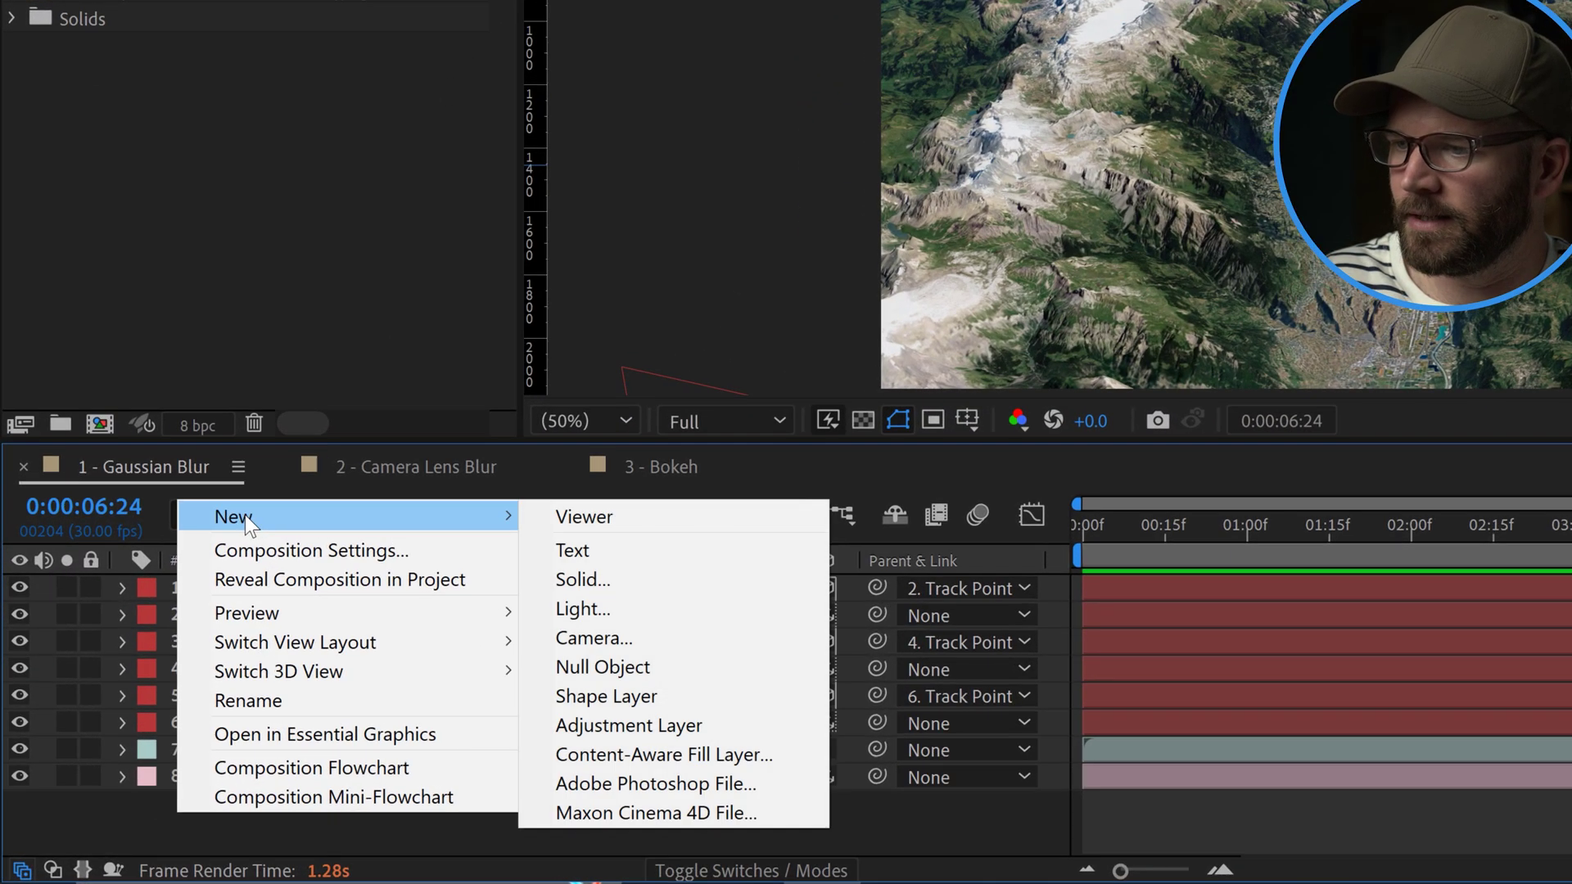
pyautogui.click(612, 722)
pyautogui.press('Return')
pyautogui.write('BLUR')
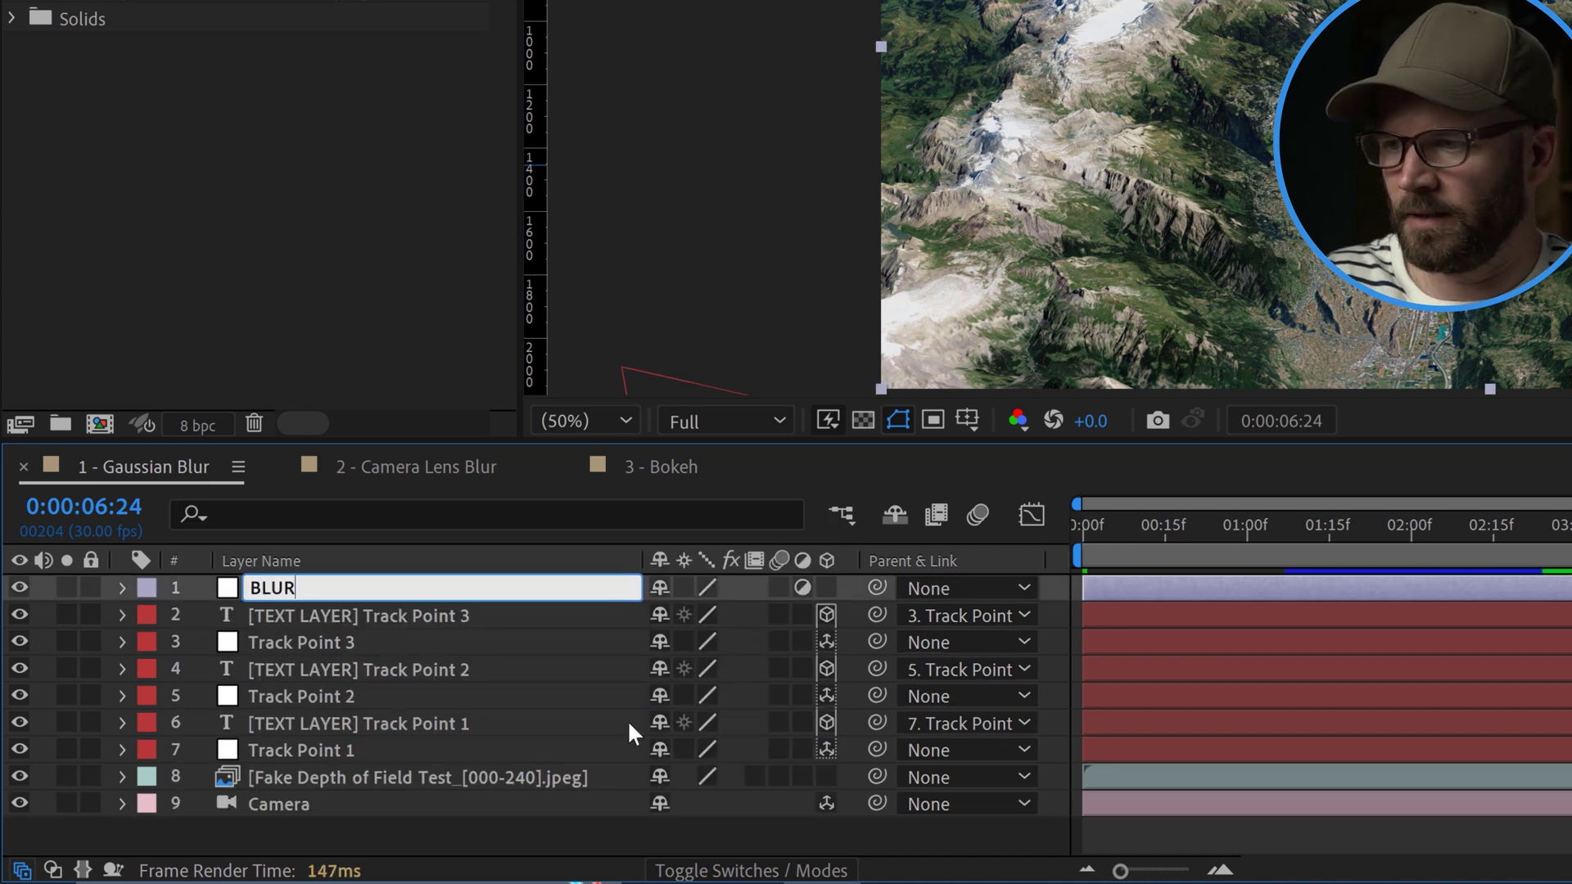
pyautogui.press('Return')
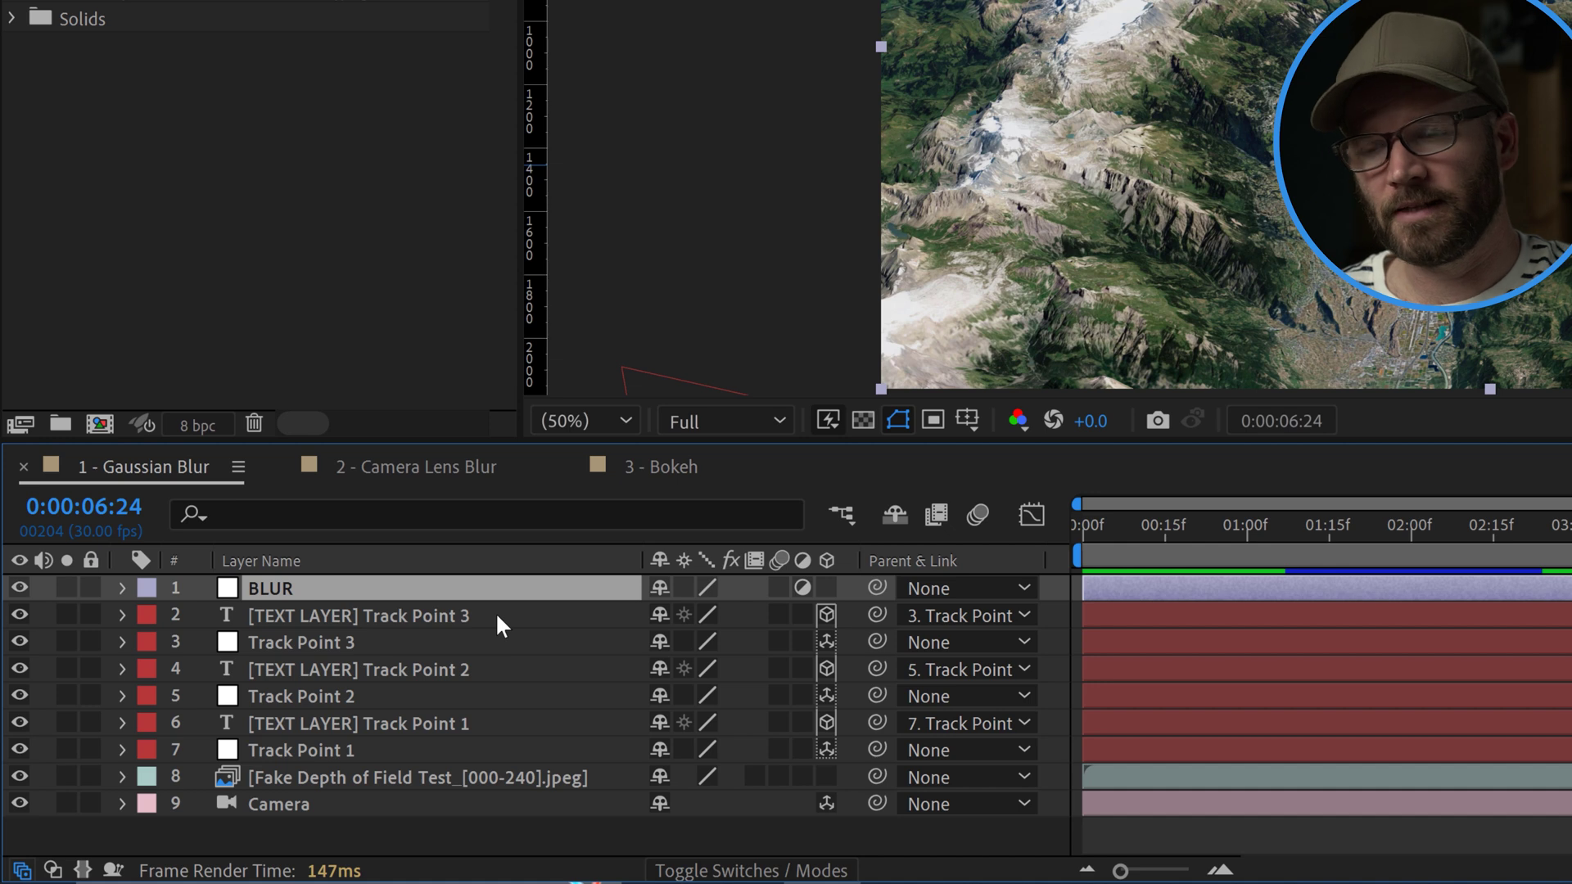
# Apply the Gaussian Blur effect to the BLUR layer and set its Blurriness to 30
pyautogui.click(208, 0)
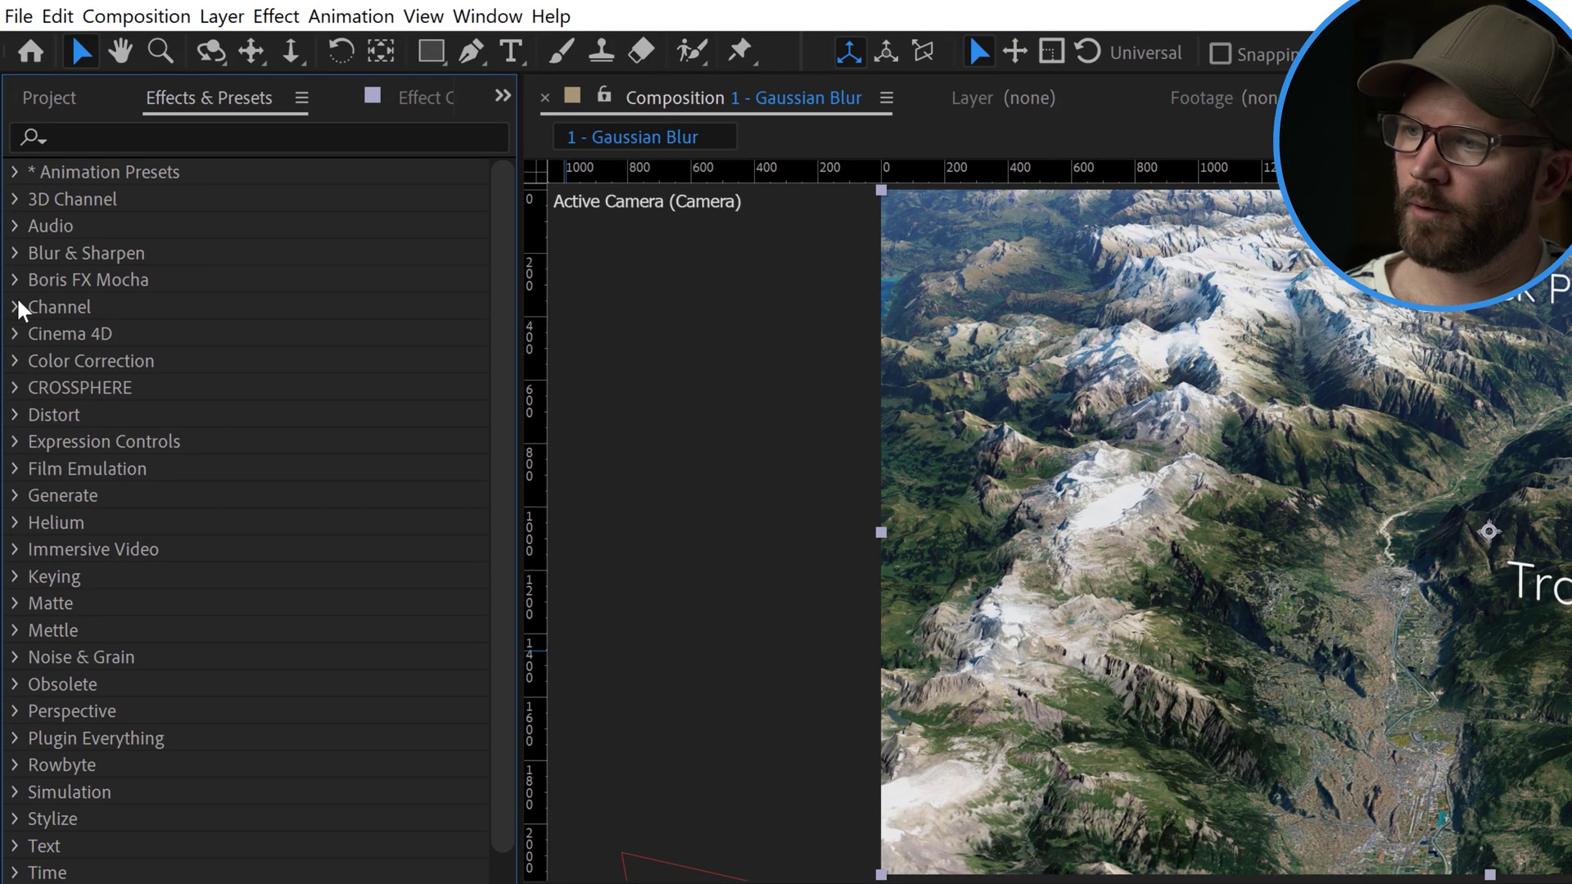
pyautogui.click(15, 254)
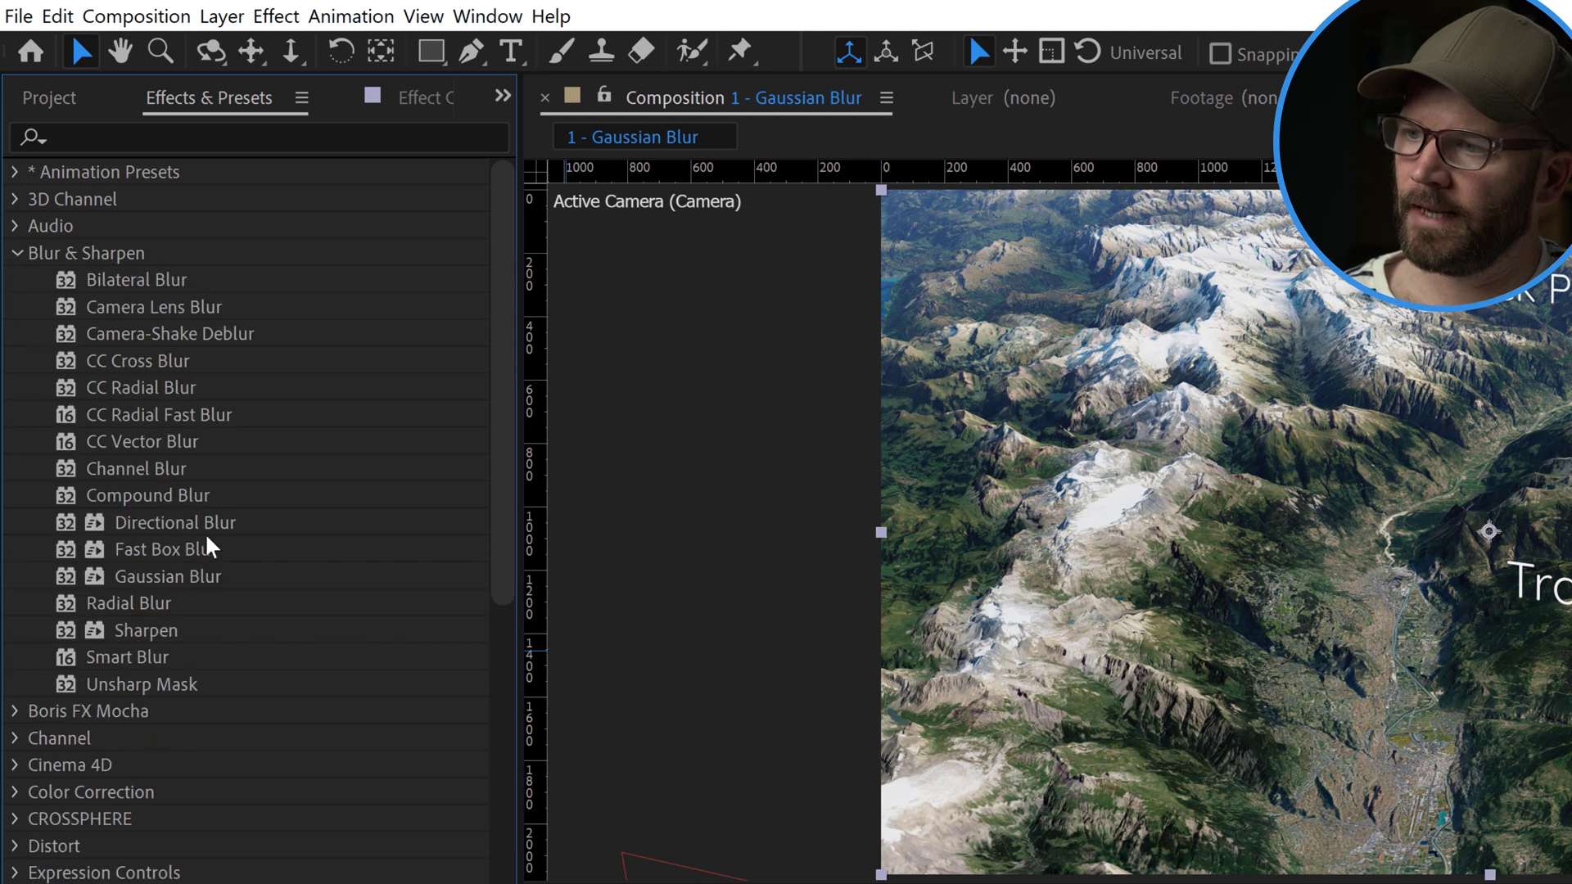
pyautogui.moveTo(151, 576); pyautogui.dragTo(189, 691)
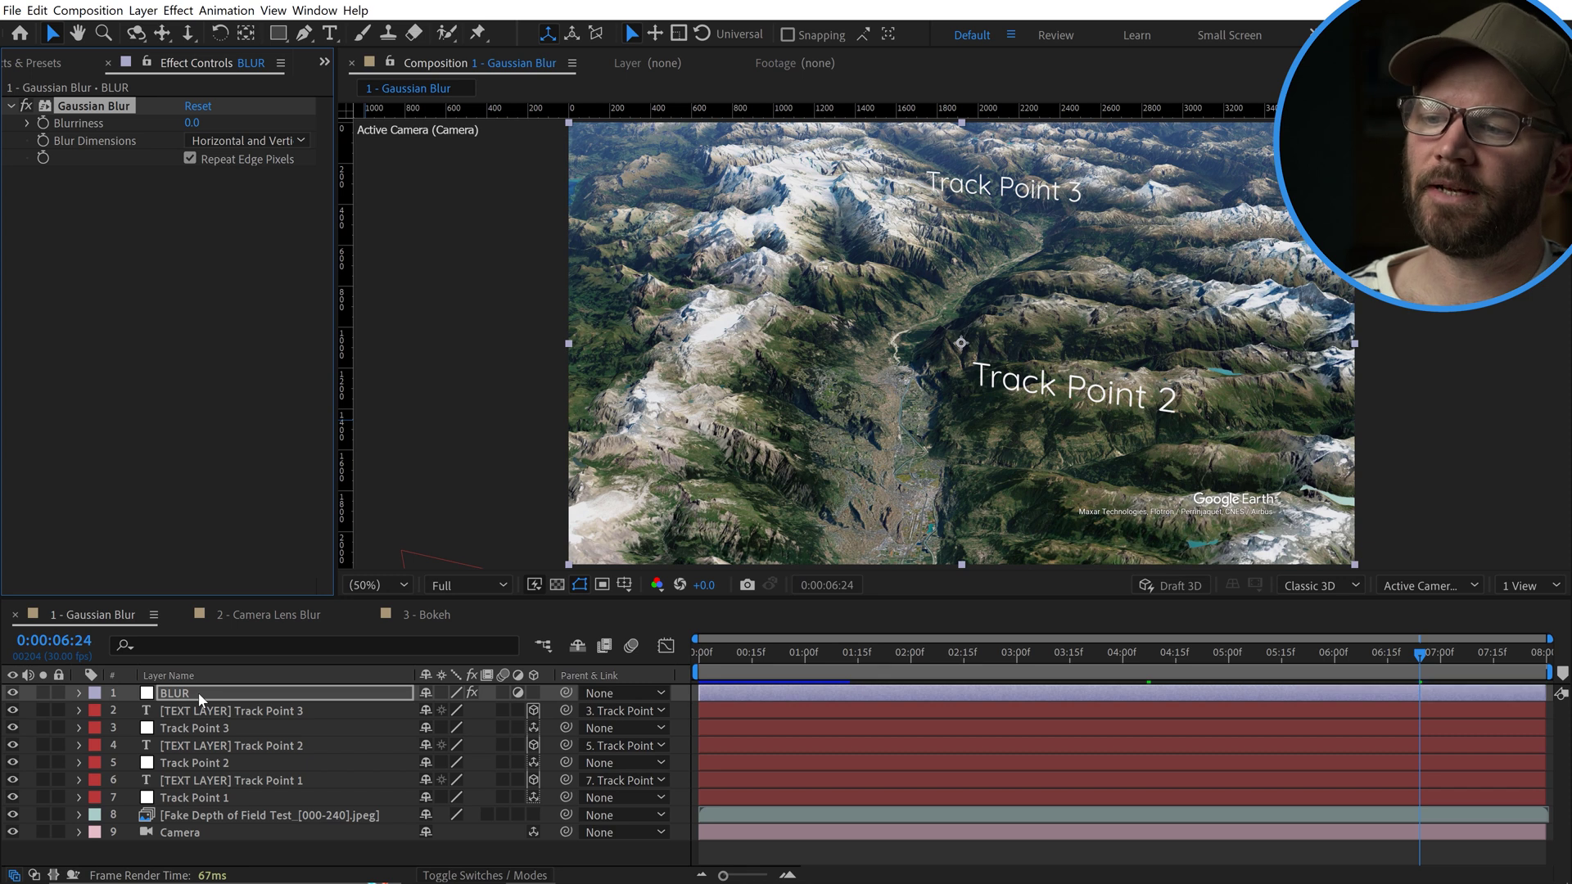
pyautogui.moveTo(210, 121); pyautogui.dragTo(235, 120)
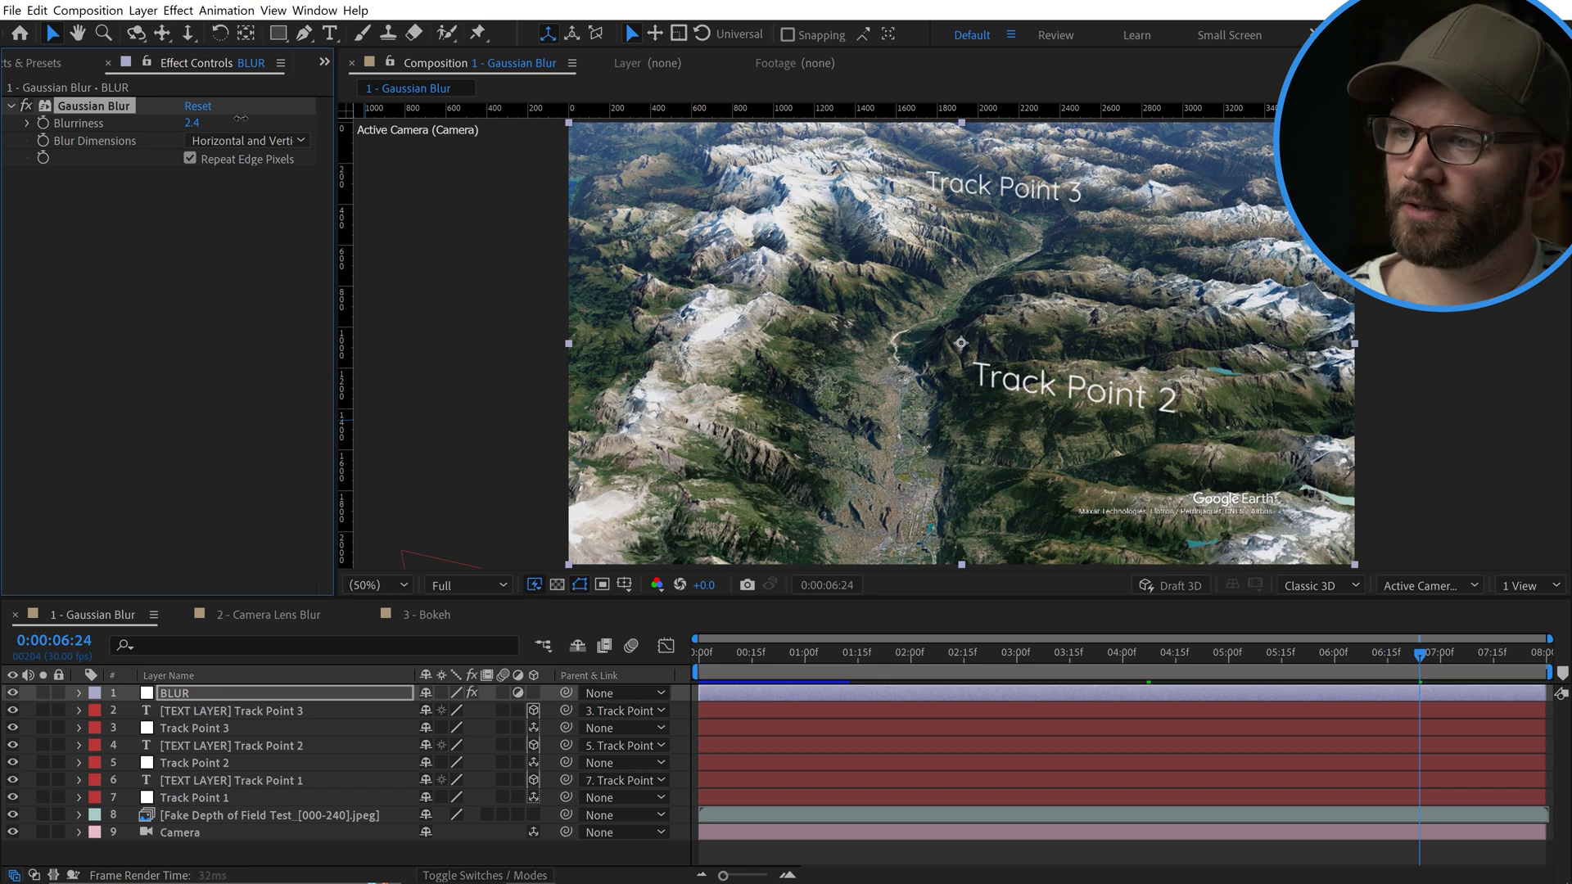
pyautogui.moveTo(370, 129); pyautogui.dragTo(483, 127)
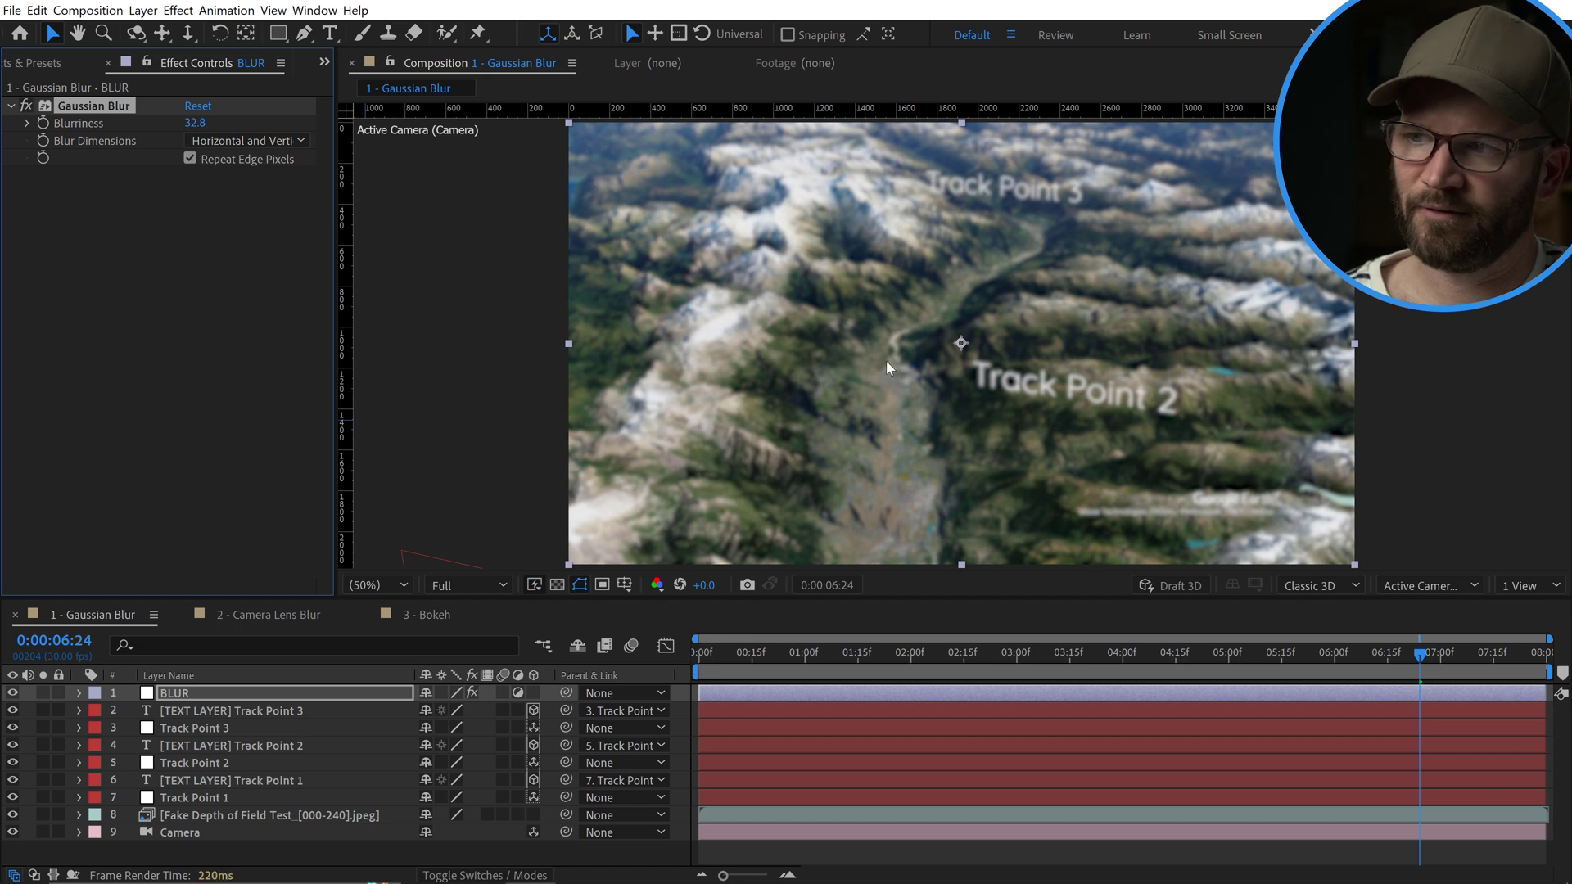
pyautogui.moveTo(196, 131); pyautogui.dragTo(185, 131)
# Draw a rectangular mask on the BLUR layer across the middle of the frame, extending past both sides, and set it to Subtract
pyautogui.scroll(-2, 941, 314)
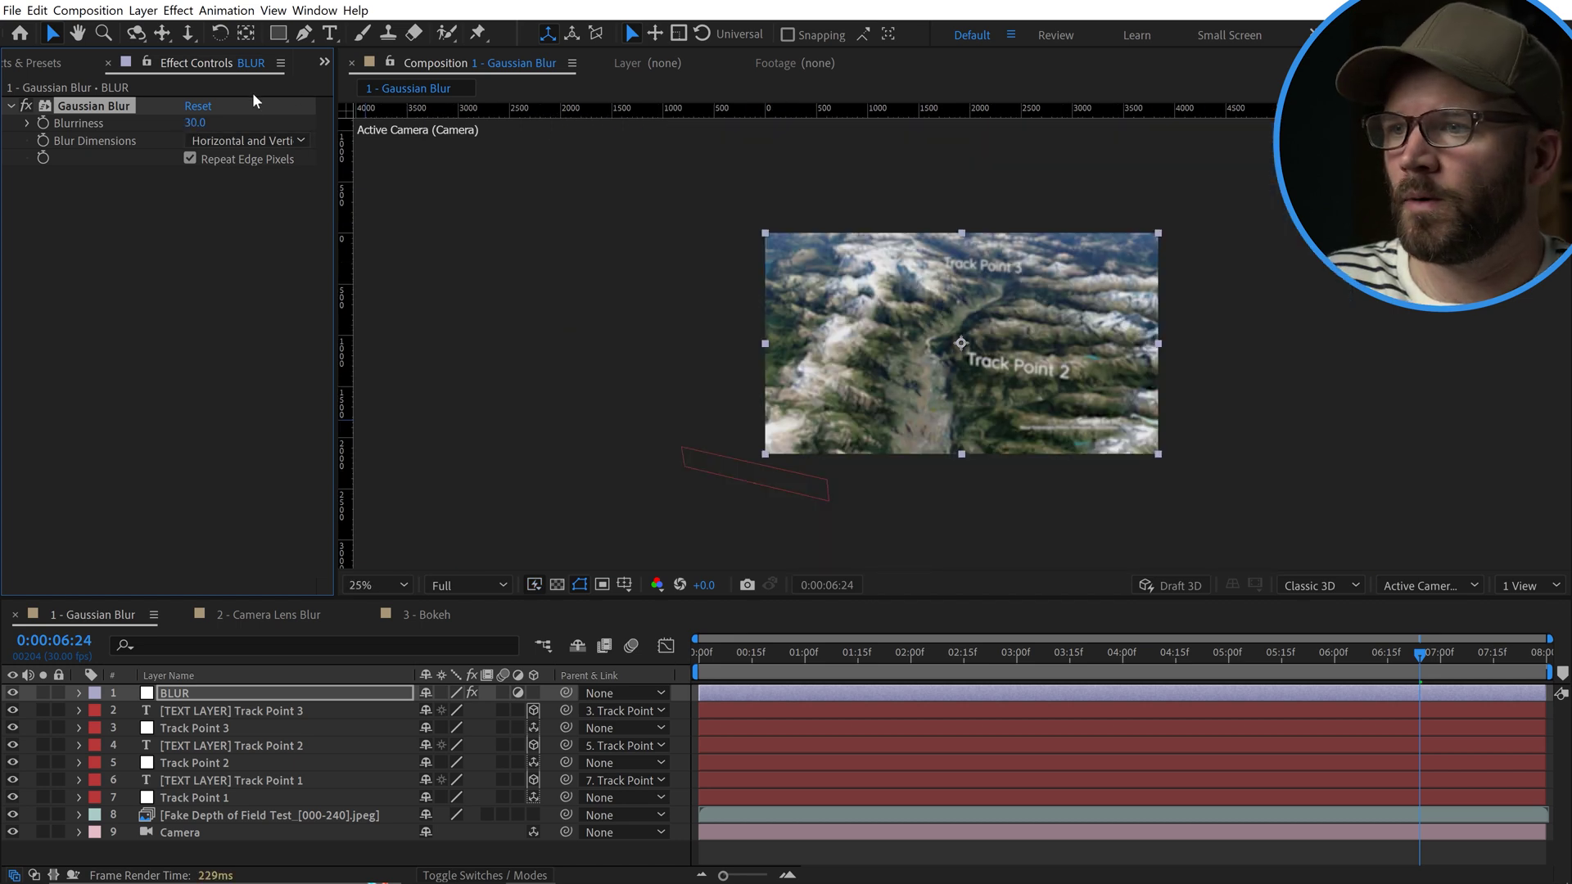
pyautogui.click(306, 34)
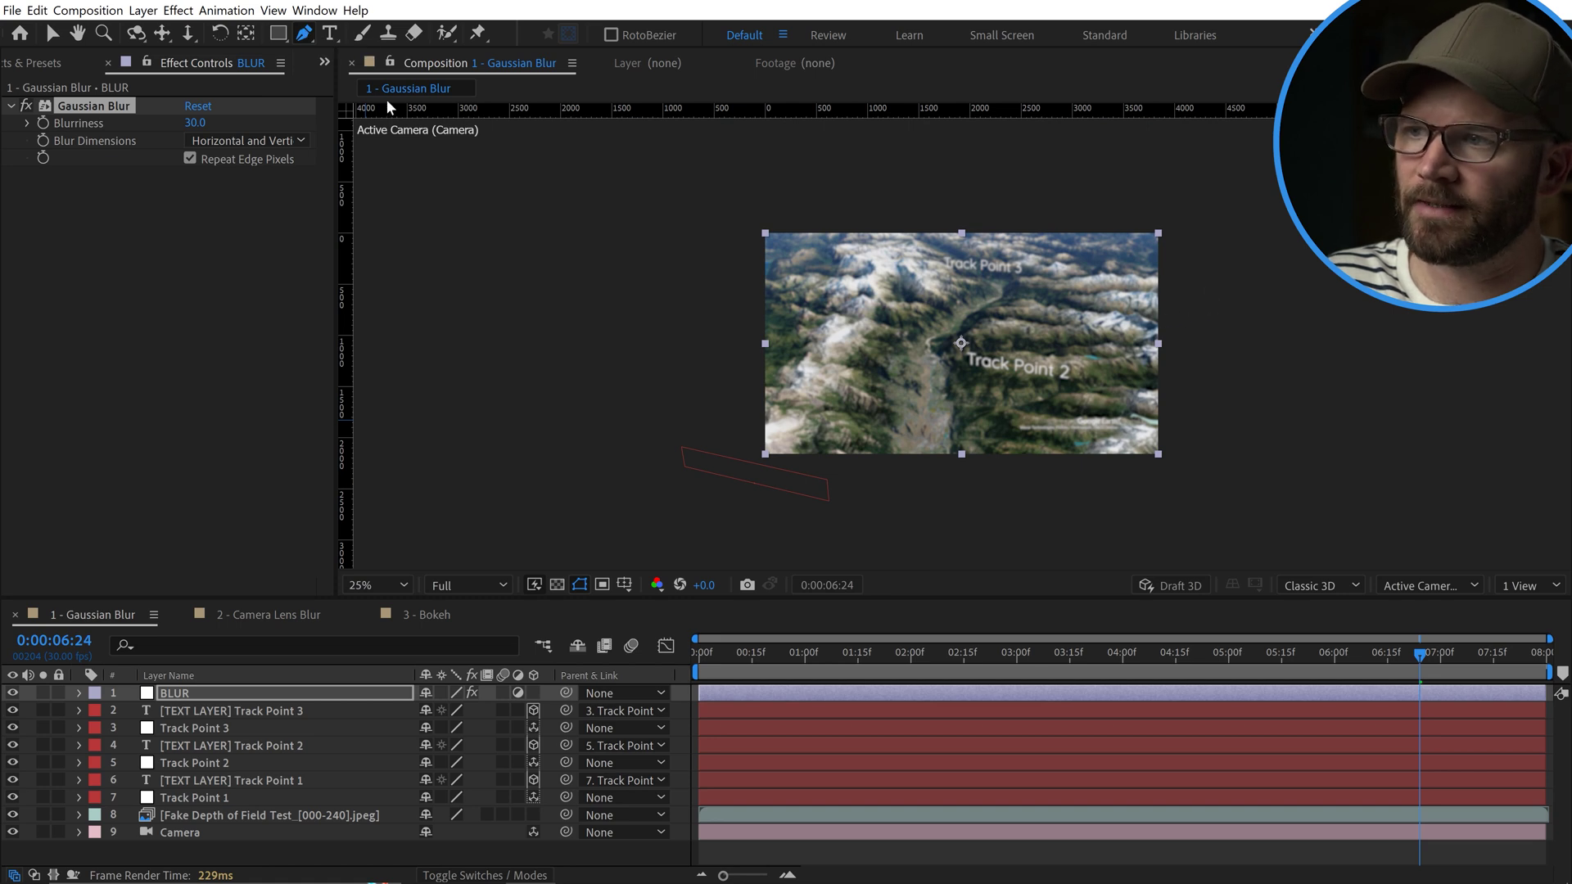
pyautogui.click(279, 35)
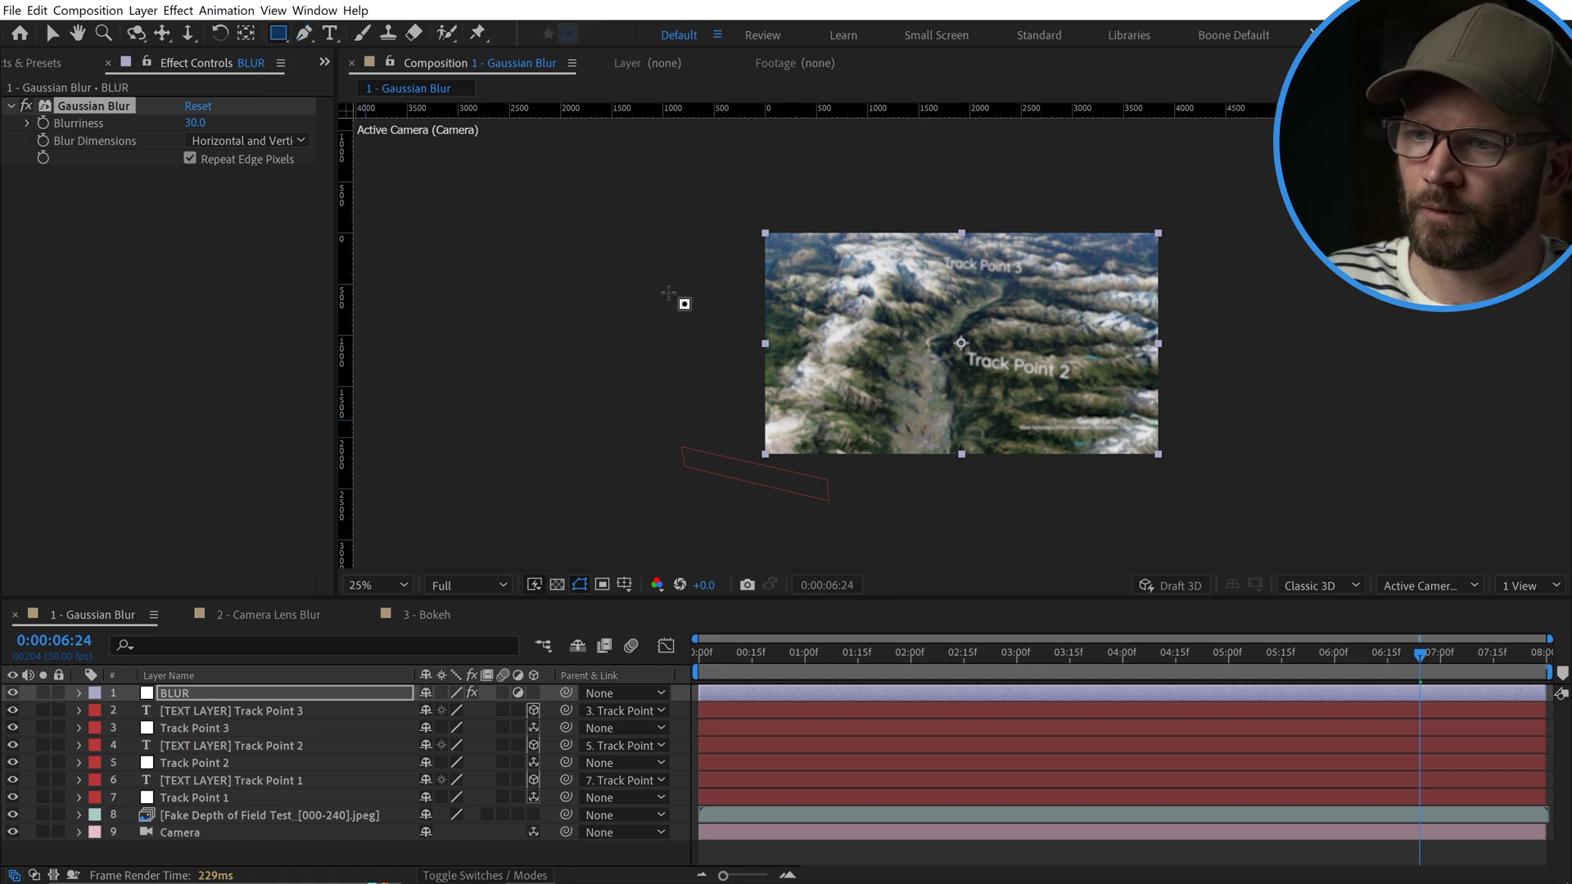
pyautogui.moveTo(659, 289)
pyautogui.mouseDown()
pyautogui.moveTo(1260, 352)
pyautogui.moveTo(1295, 395)
pyautogui.mouseUp()
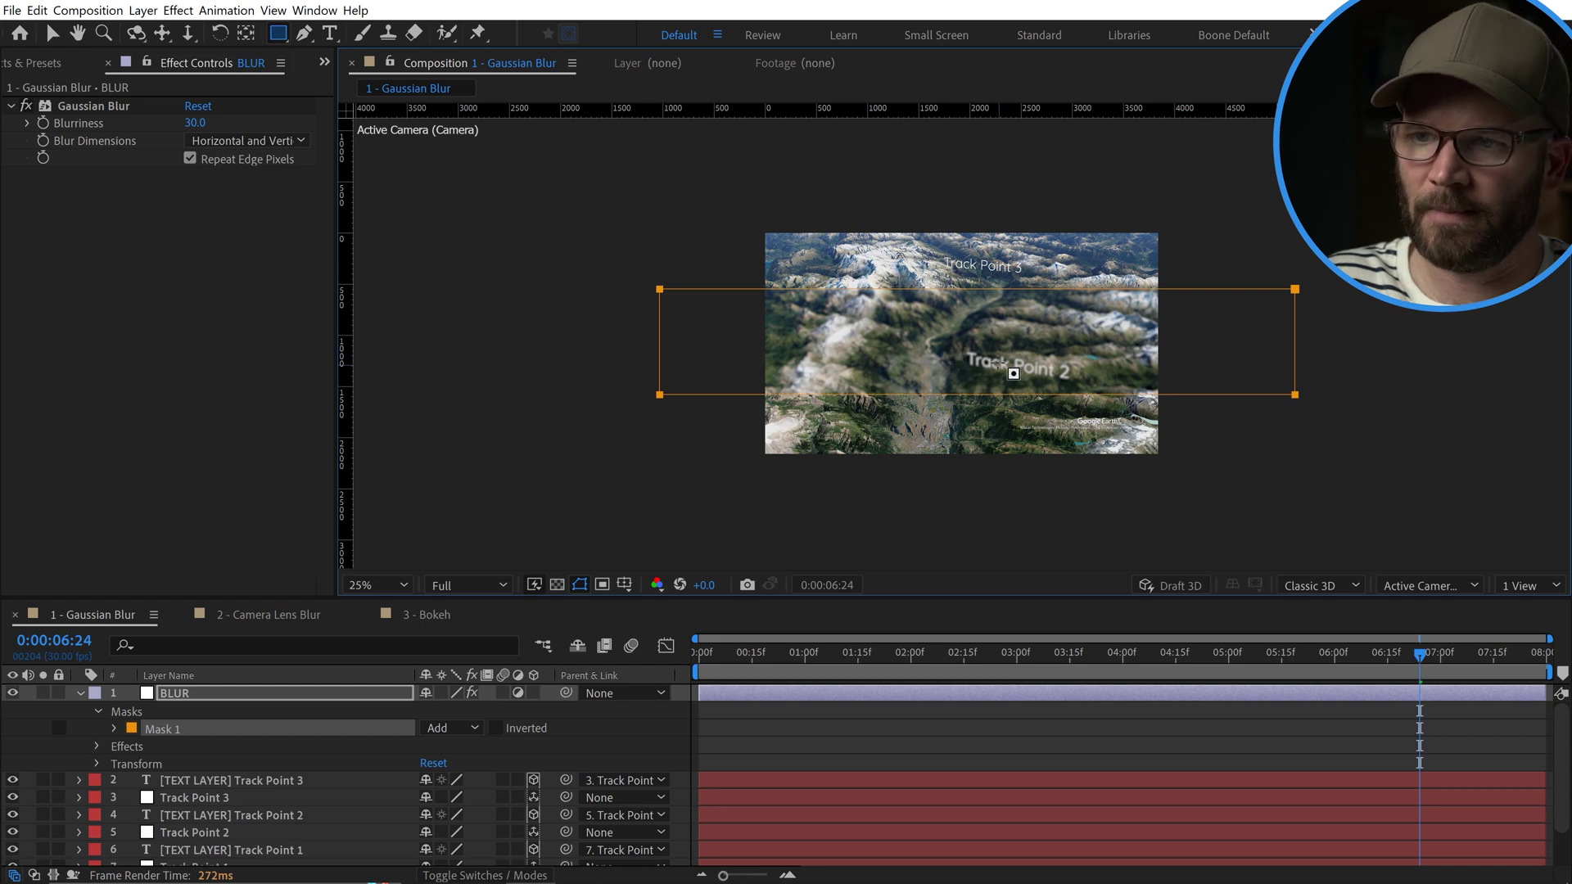
pyautogui.scroll(2, 1013, 376)
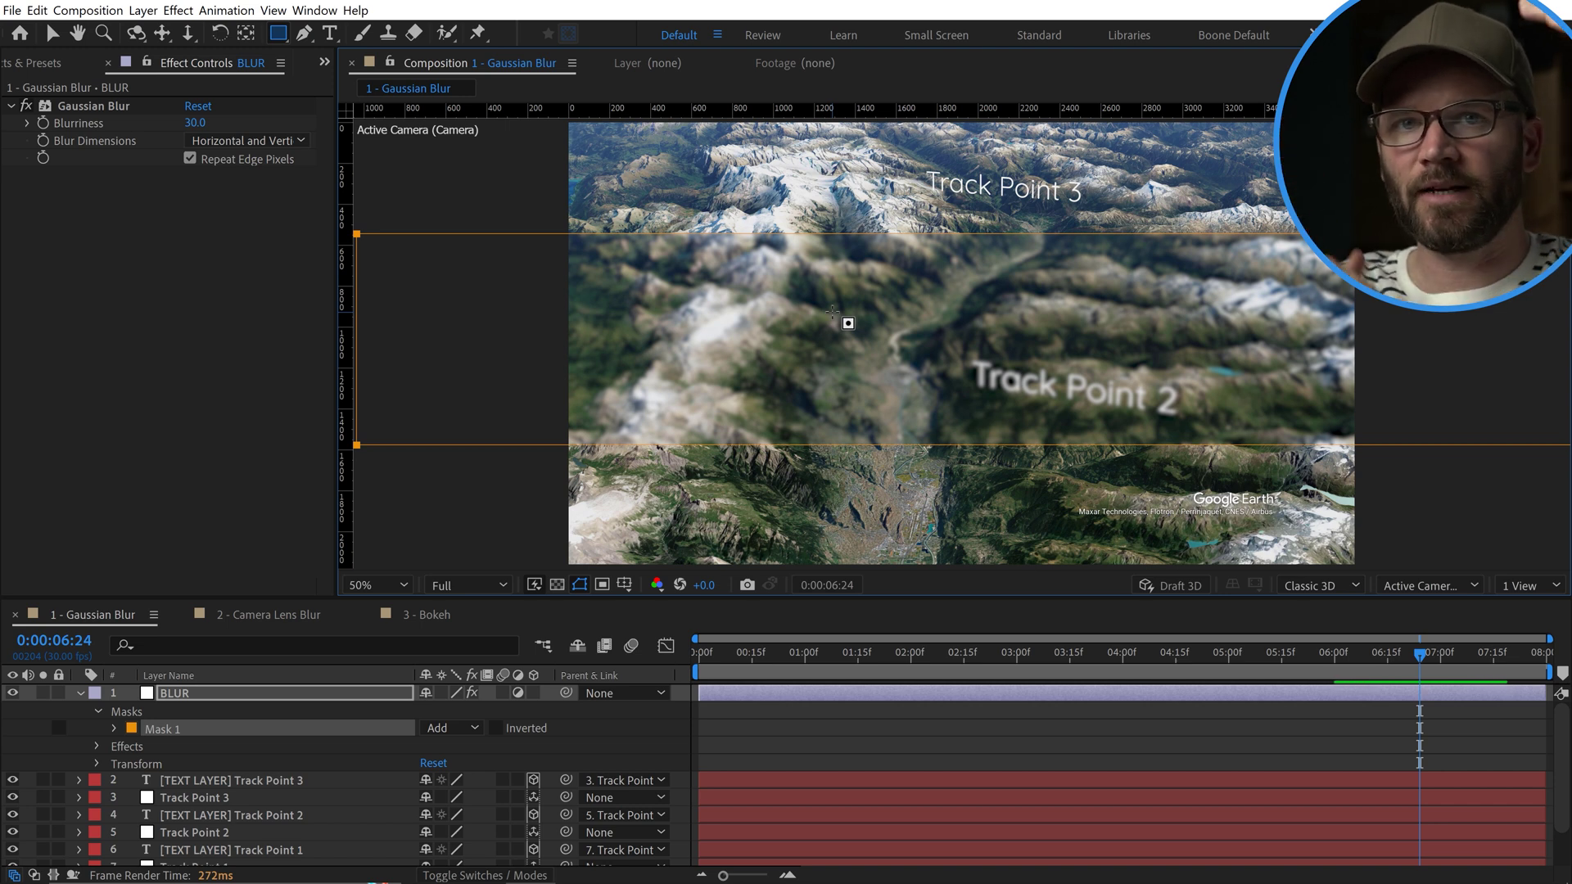
pyautogui.click(456, 728)
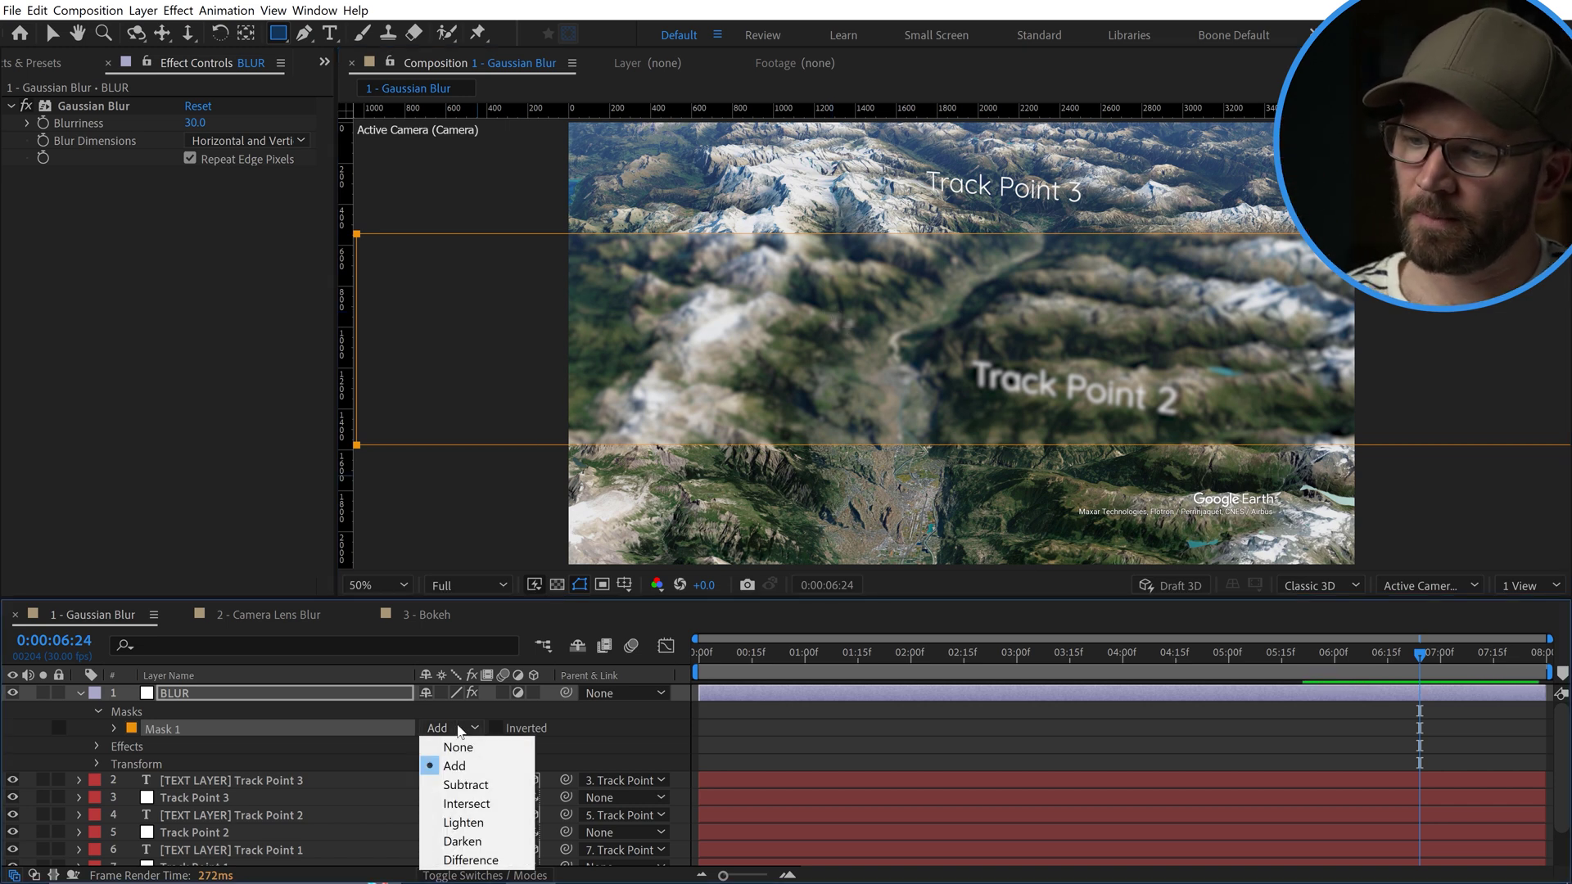
pyautogui.click(471, 784)
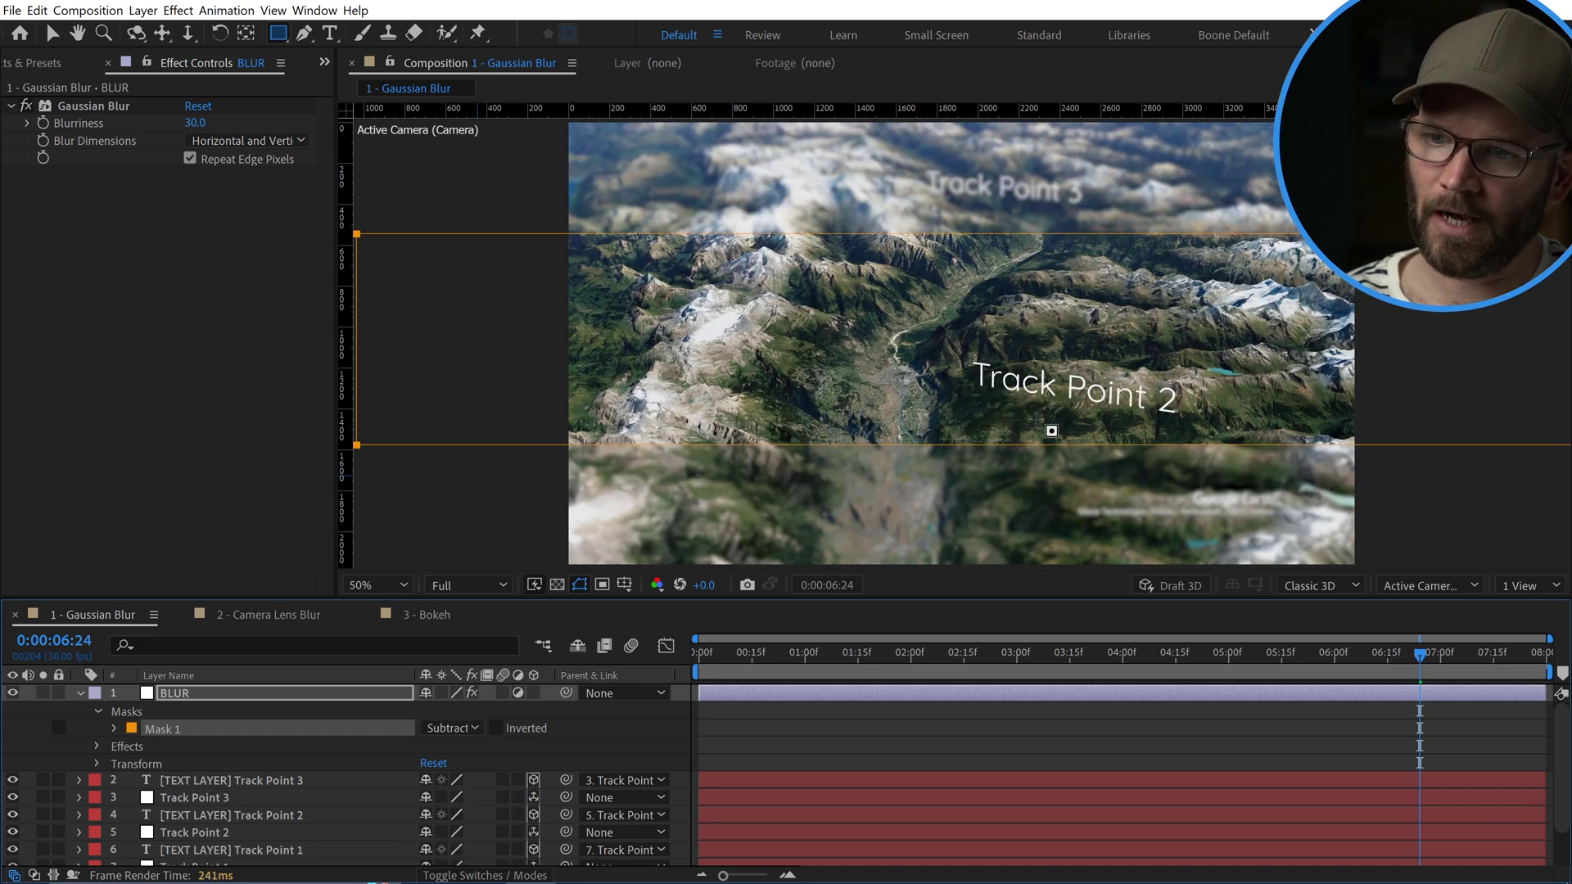
pyautogui.click(1049, 709)
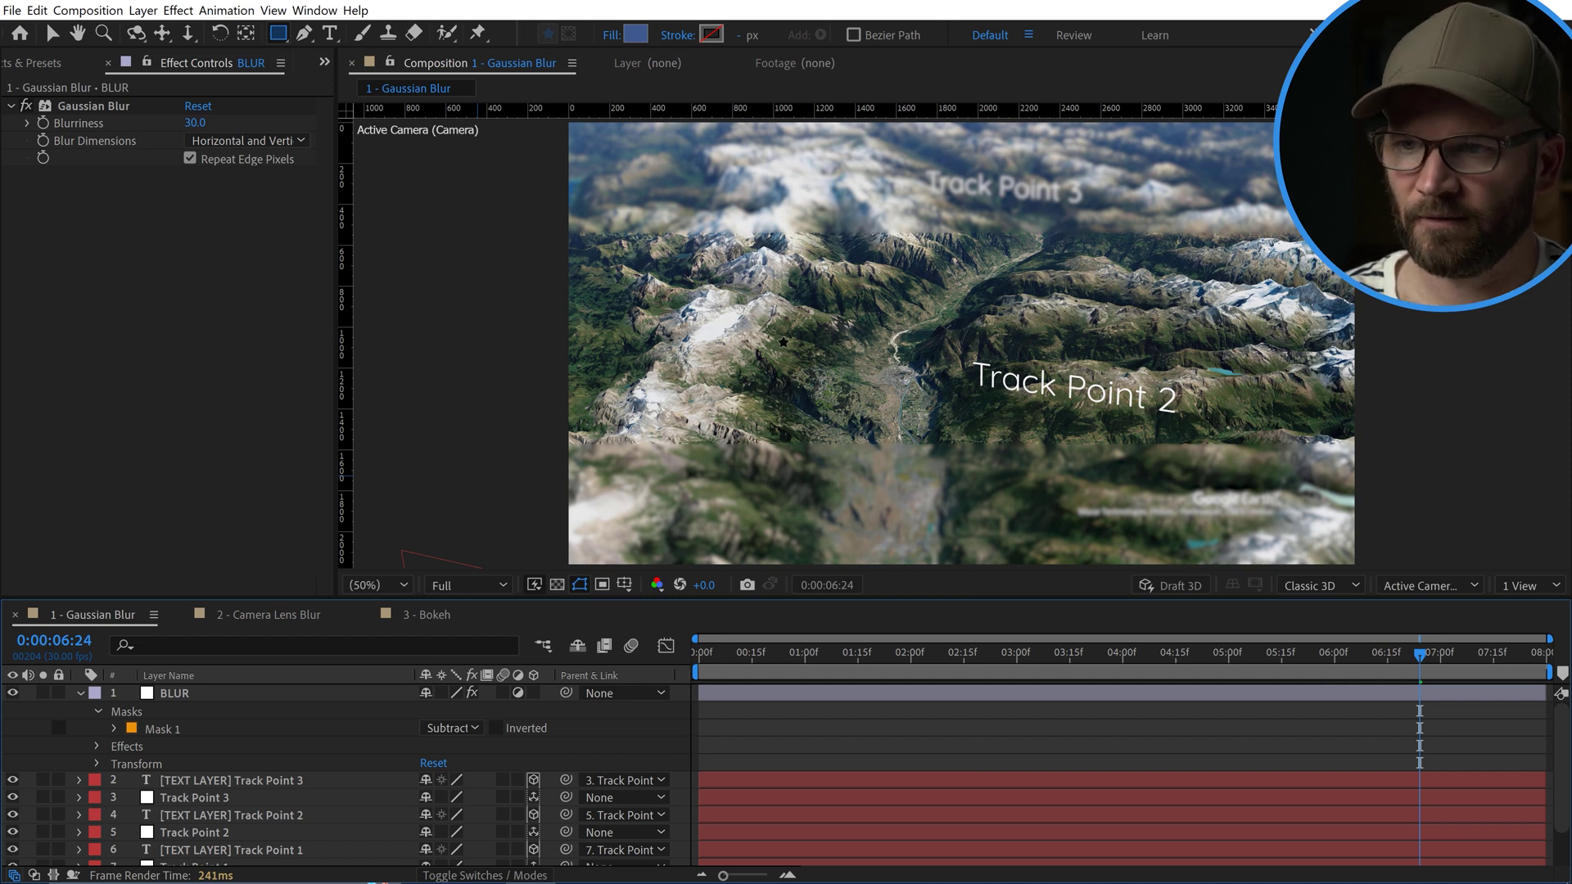
# Set the BLUR layer's mask feather to 300 pixels to soften the blur edge around Track Point 1
pyautogui.moveTo(1312, 673); pyautogui.dragTo(1090, 674)
pyautogui.scroll(2, 820, 372)
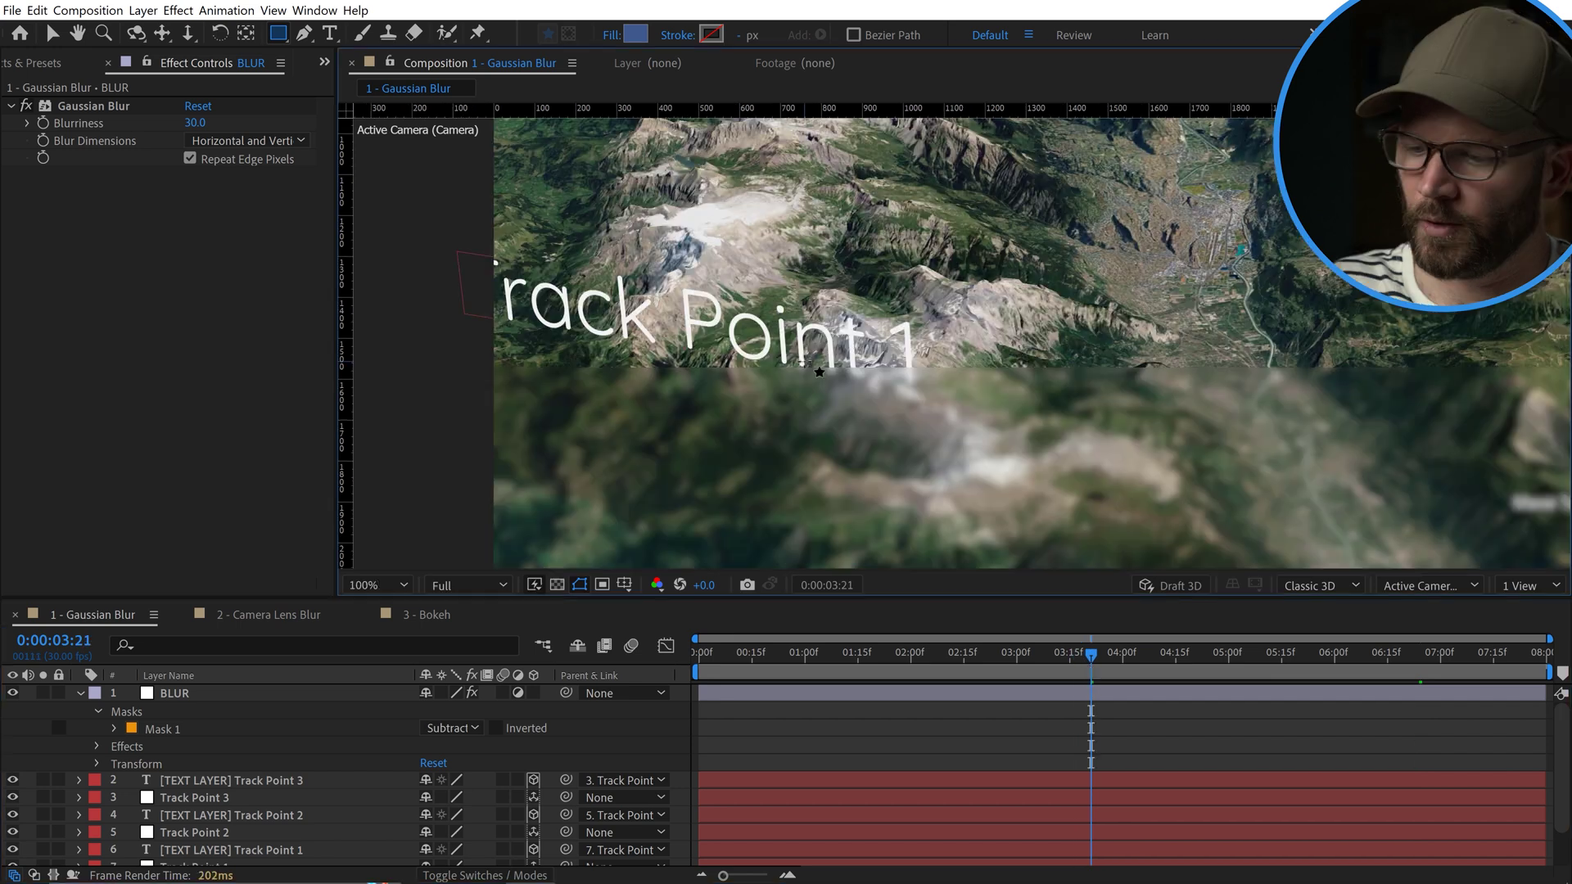
pyautogui.press('v')
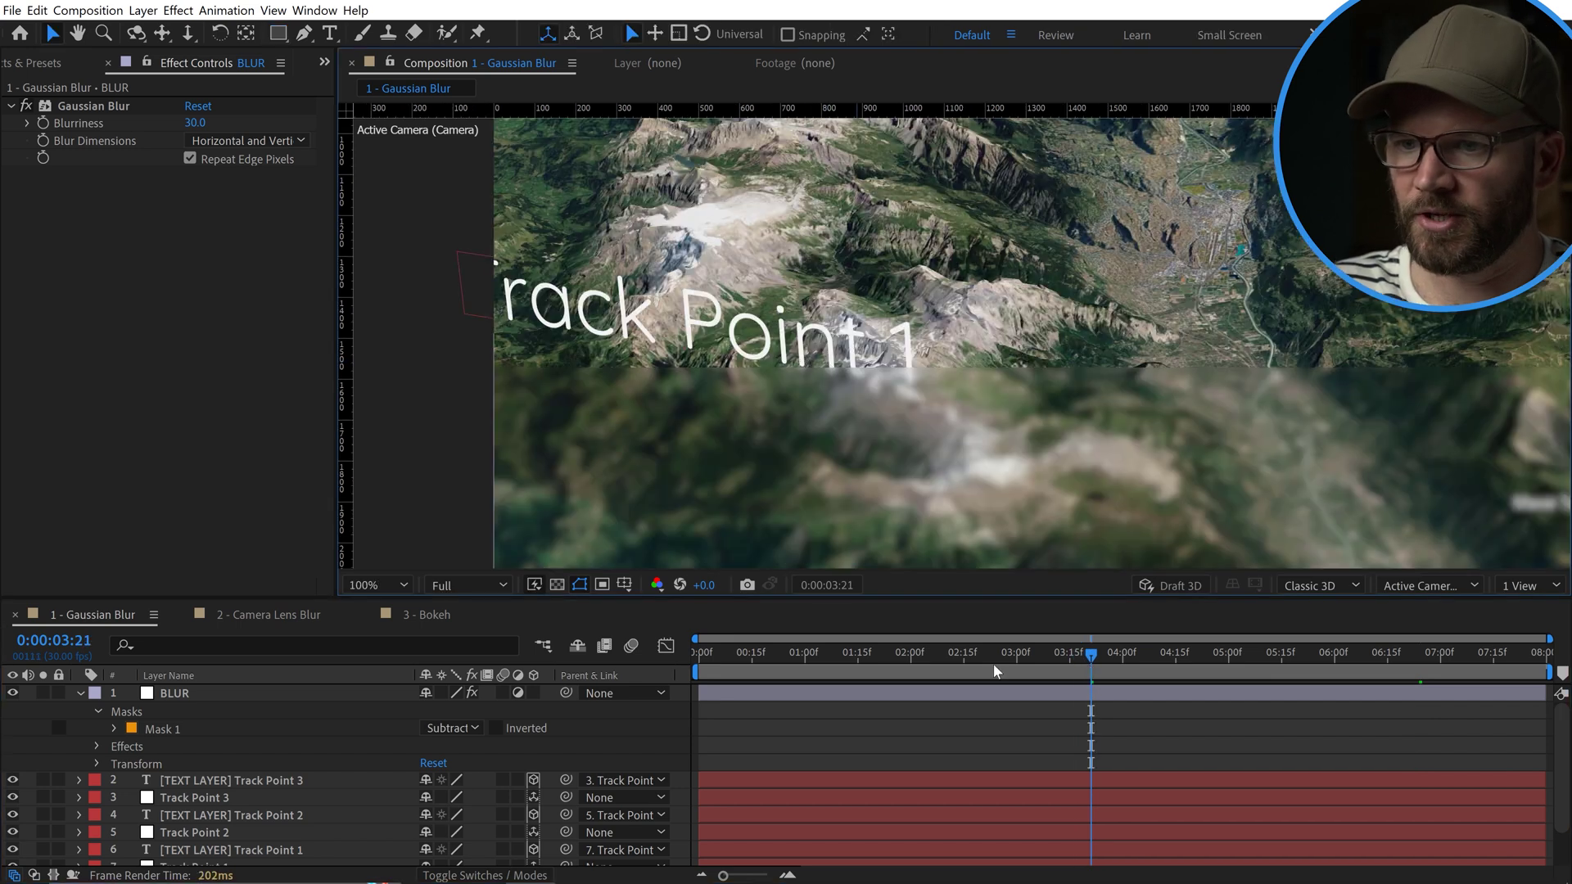
pyautogui.click(182, 695)
pyautogui.press('f')
pyautogui.moveTo(444, 729)
pyautogui.mouseDown()
pyautogui.moveTo(521, 722)
pyautogui.moveTo(456, 726)
pyautogui.mouseUp()
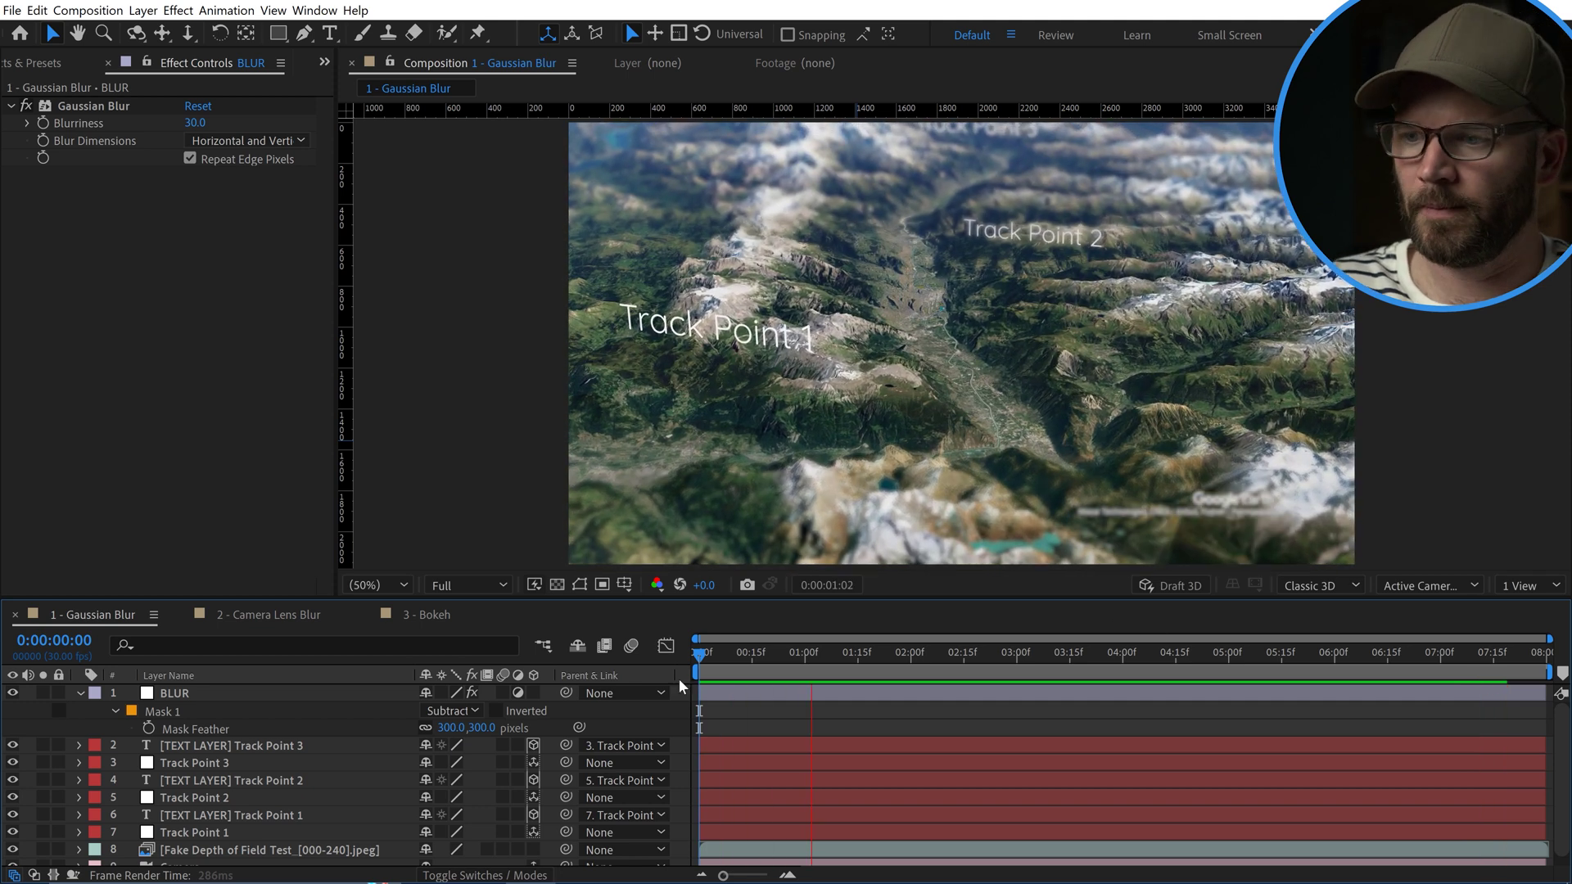
# Add a point to the lower edge of Mask 1 and pull it down to just beneath the Google Earth watermark
pyautogui.click(1228, 499)
pyautogui.press('g')
pyautogui.click(1284, 450)
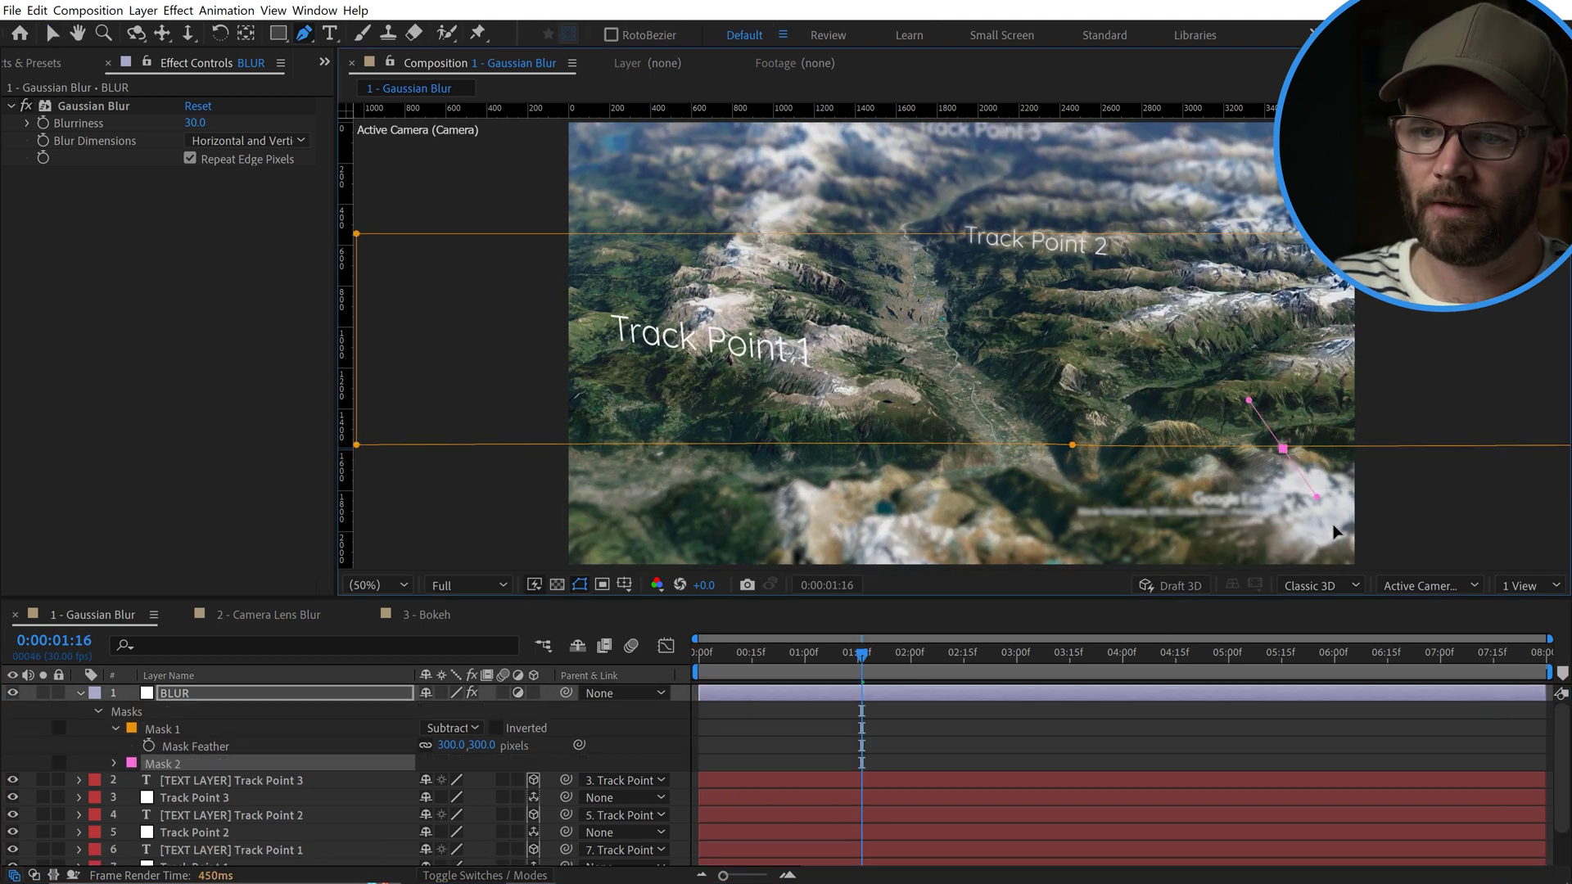
pyautogui.moveTo(1075, 448); pyautogui.dragTo(1251, 520)
pyautogui.press('v')
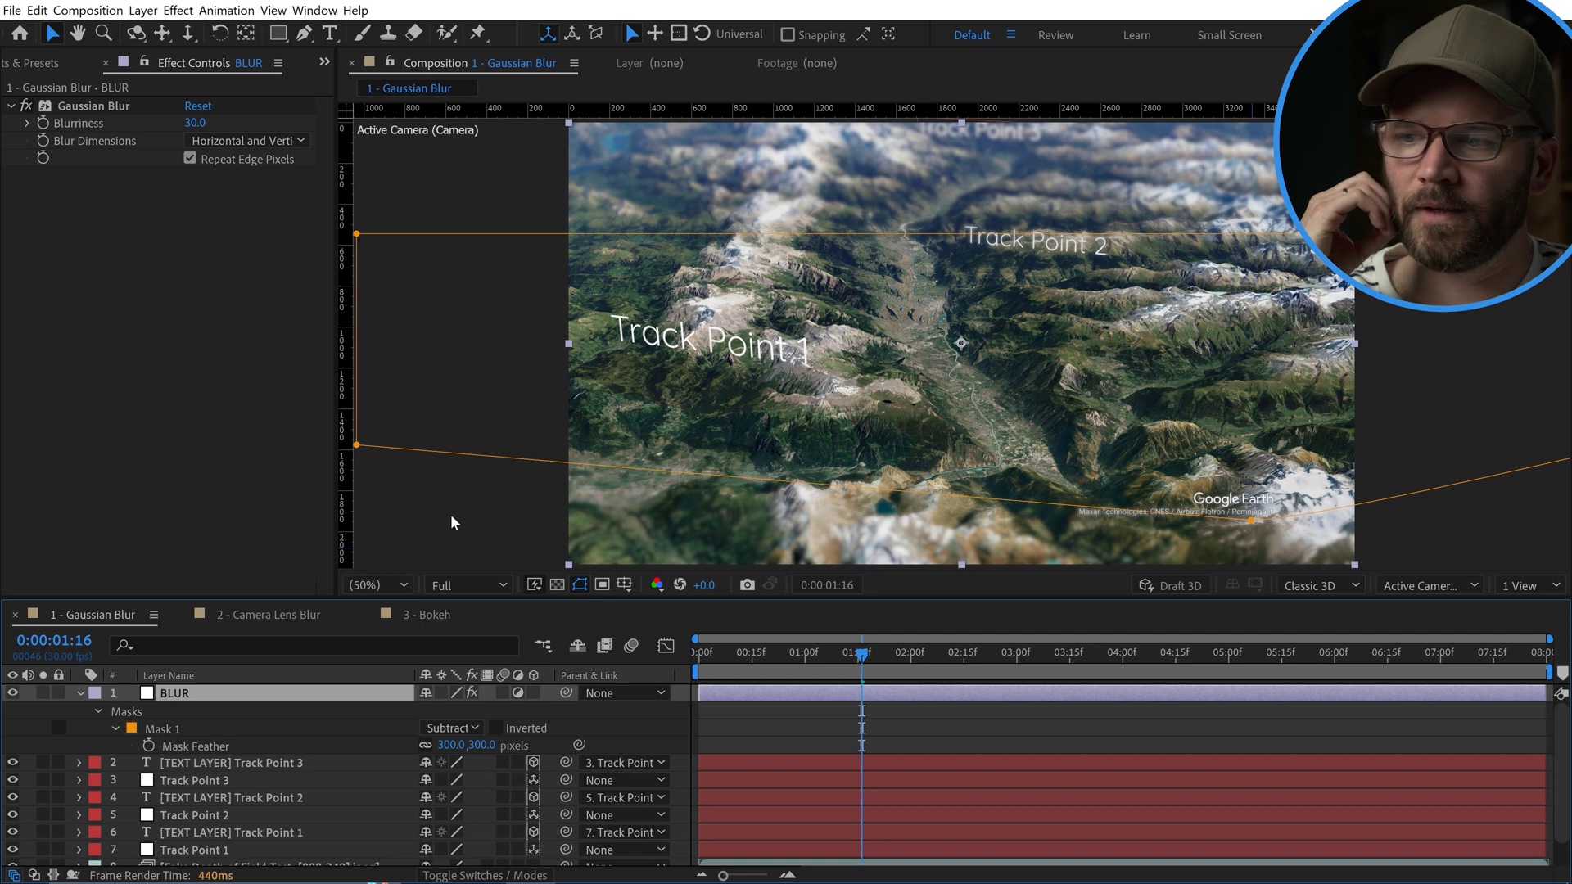
pyautogui.click(740, 704)
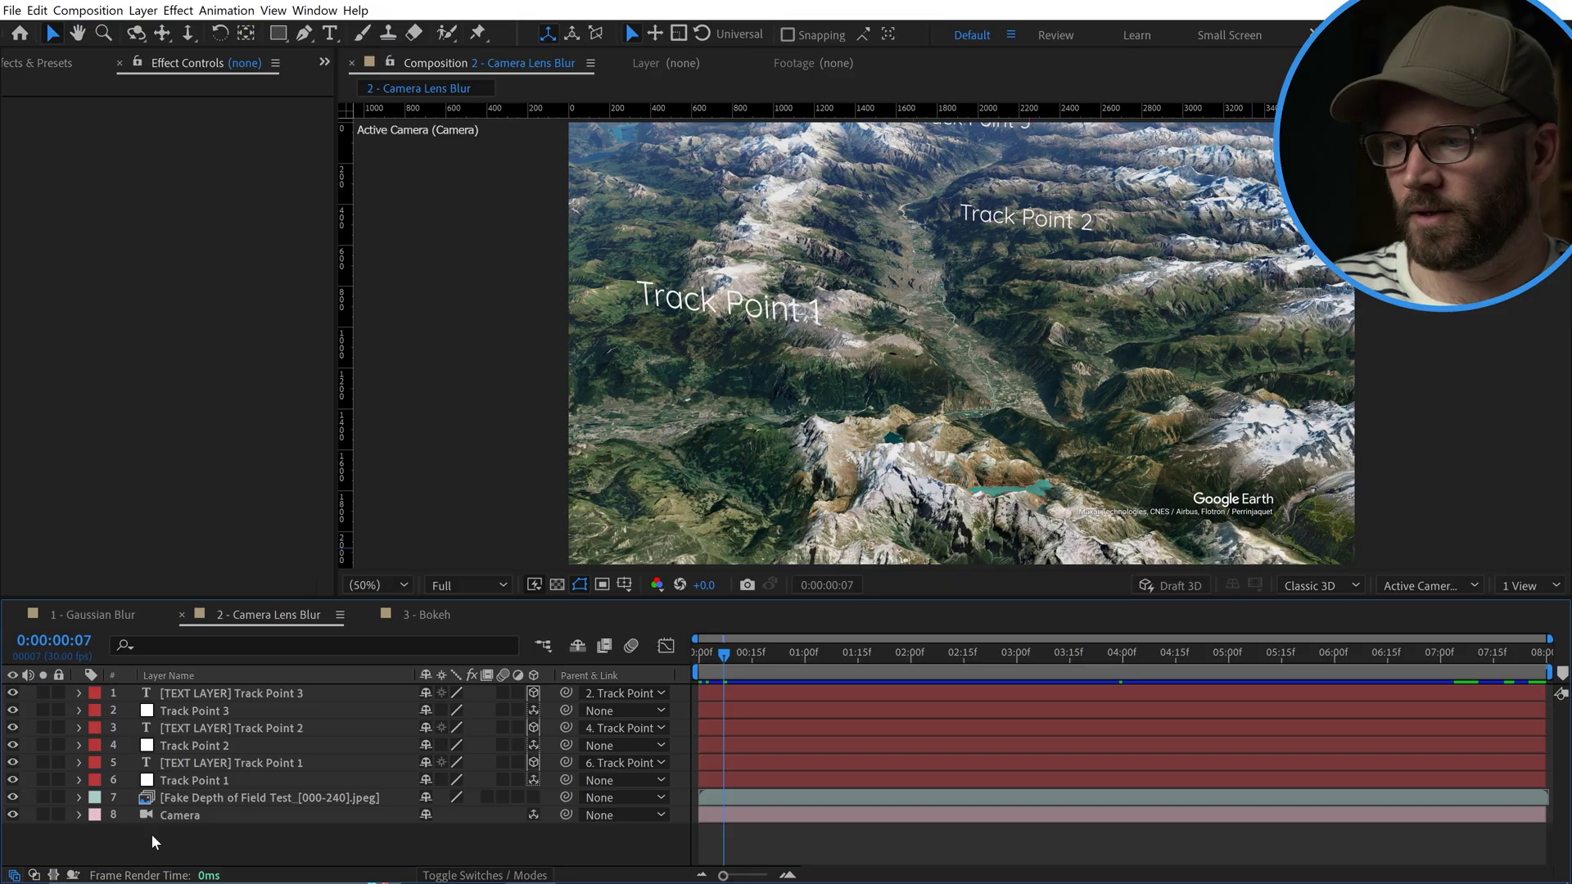
# Add a new adjustment layer to the 2 - Camera Lens Blur composition
pyautogui.rightClick(143, 833)
pyautogui.moveTo(189, 646)
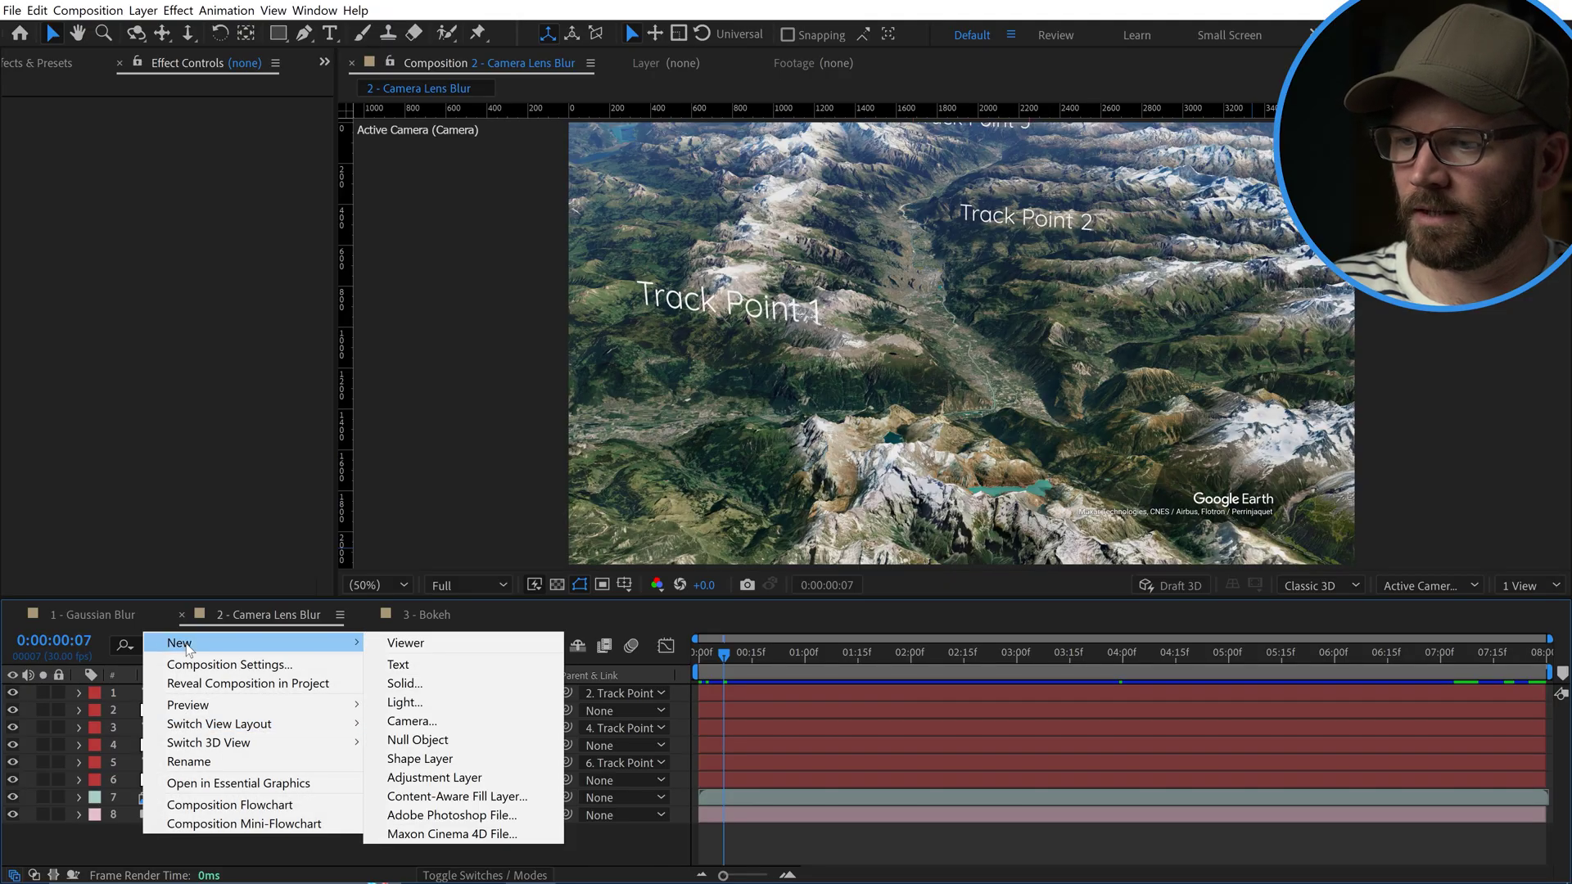
pyautogui.click(446, 778)
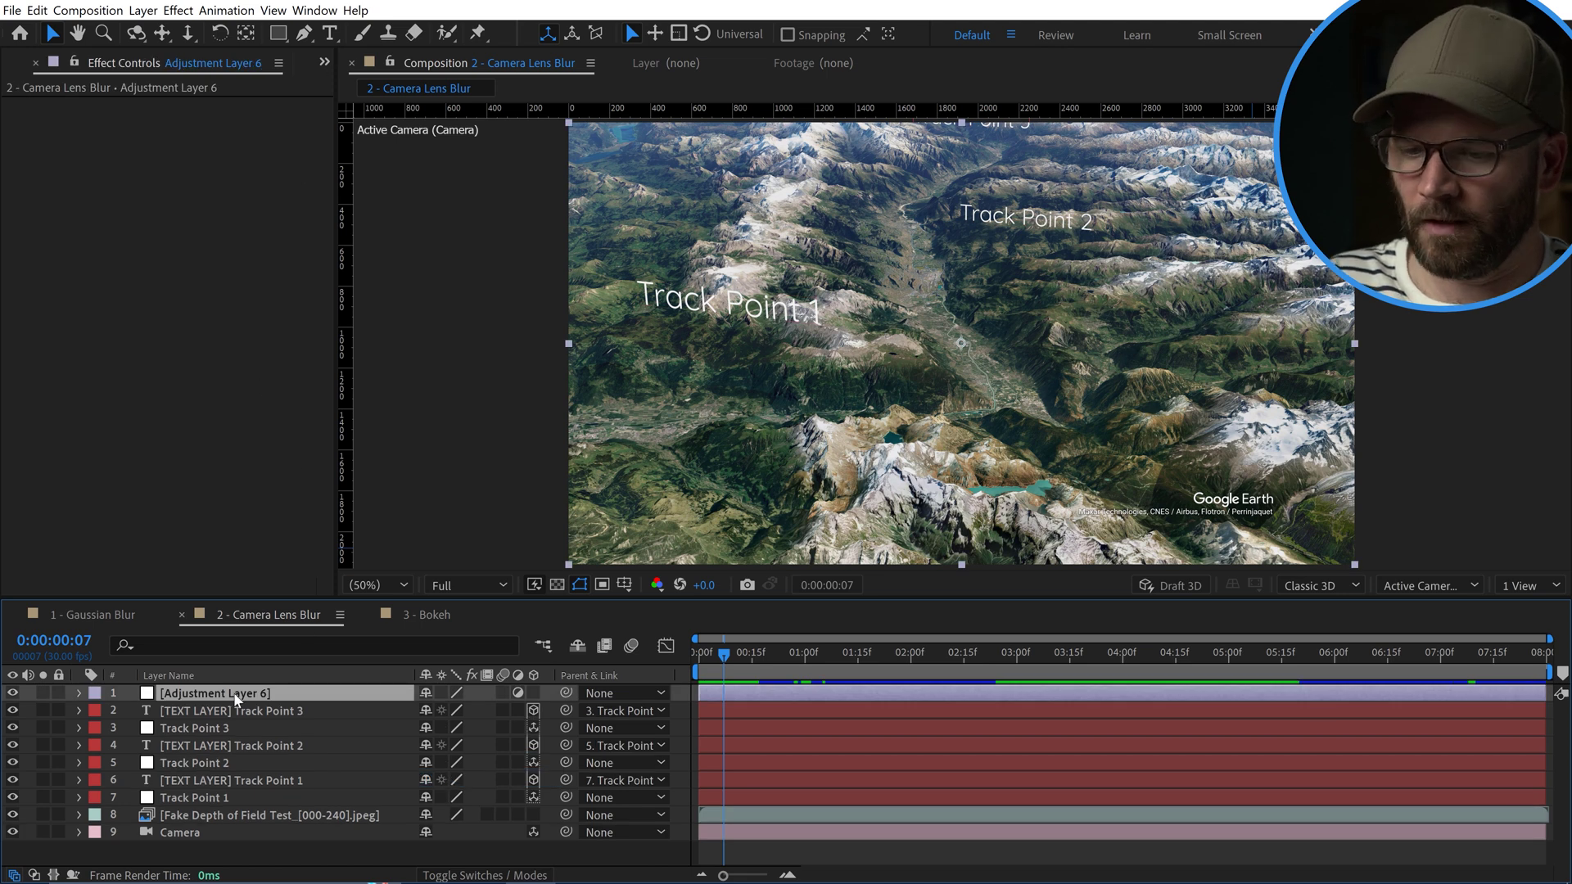
# Rename the new adjustment layer as BLUR
pyautogui.press('Return')
pyautogui.write('BLUR')
pyautogui.press('Return')
# Apply the Camera Lens Blur effect to the BLUR layer with a blur radius of 30
pyautogui.hotkey('ctrl', '5')
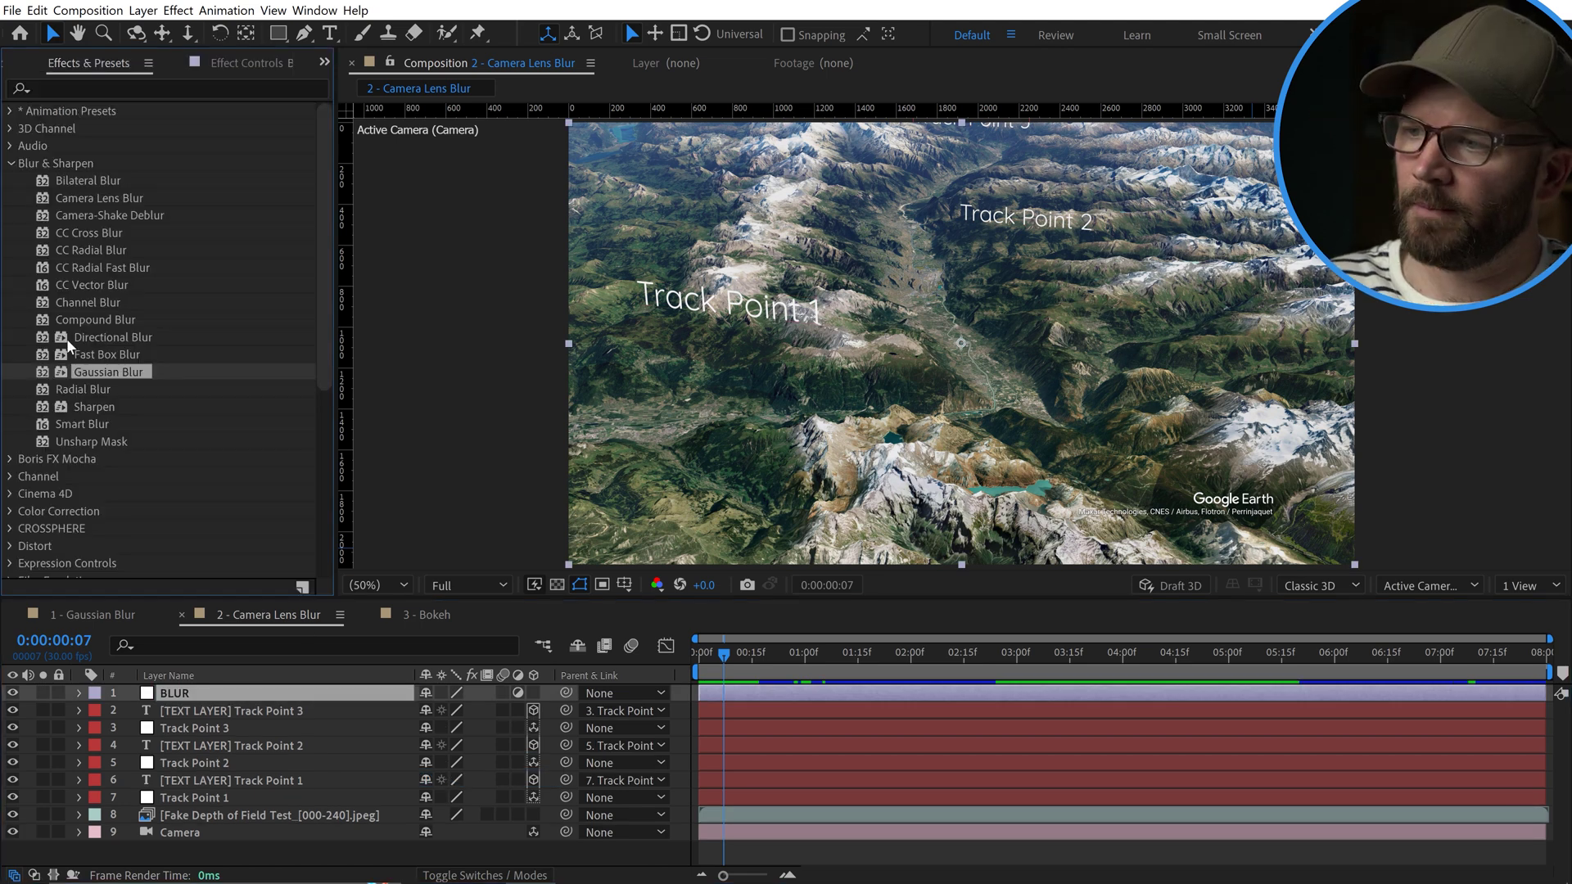
pyautogui.click(85, 199)
pyautogui.moveTo(81, 201); pyautogui.dragTo(179, 696)
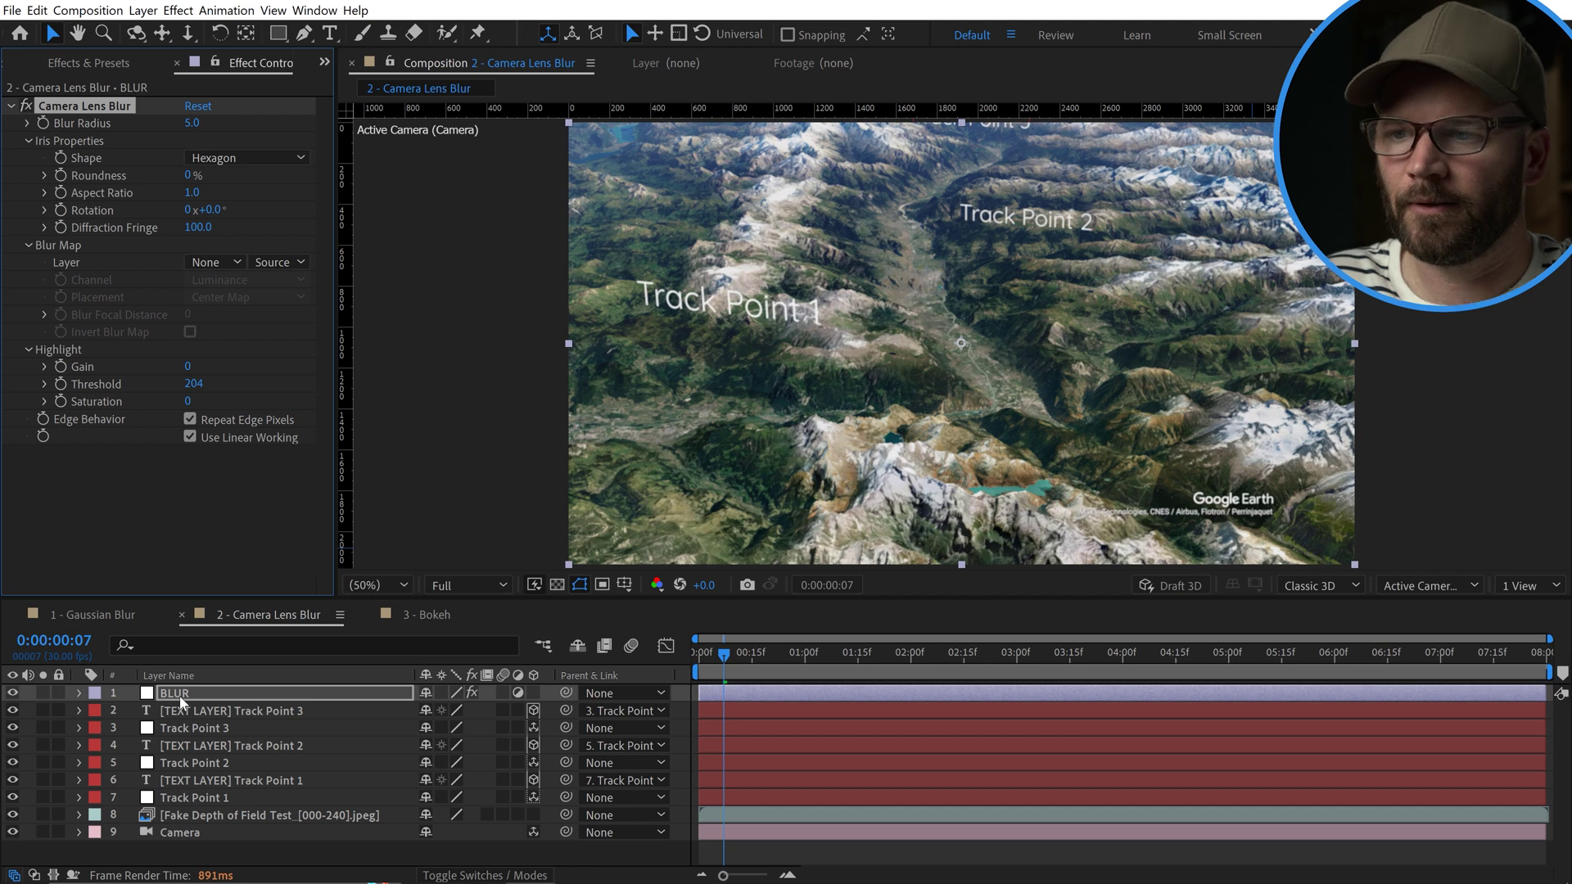
pyautogui.moveTo(190, 124)
pyautogui.mouseDown()
pyautogui.moveTo(220, 123)
pyautogui.moveTo(193, 131)
pyautogui.mouseUp()
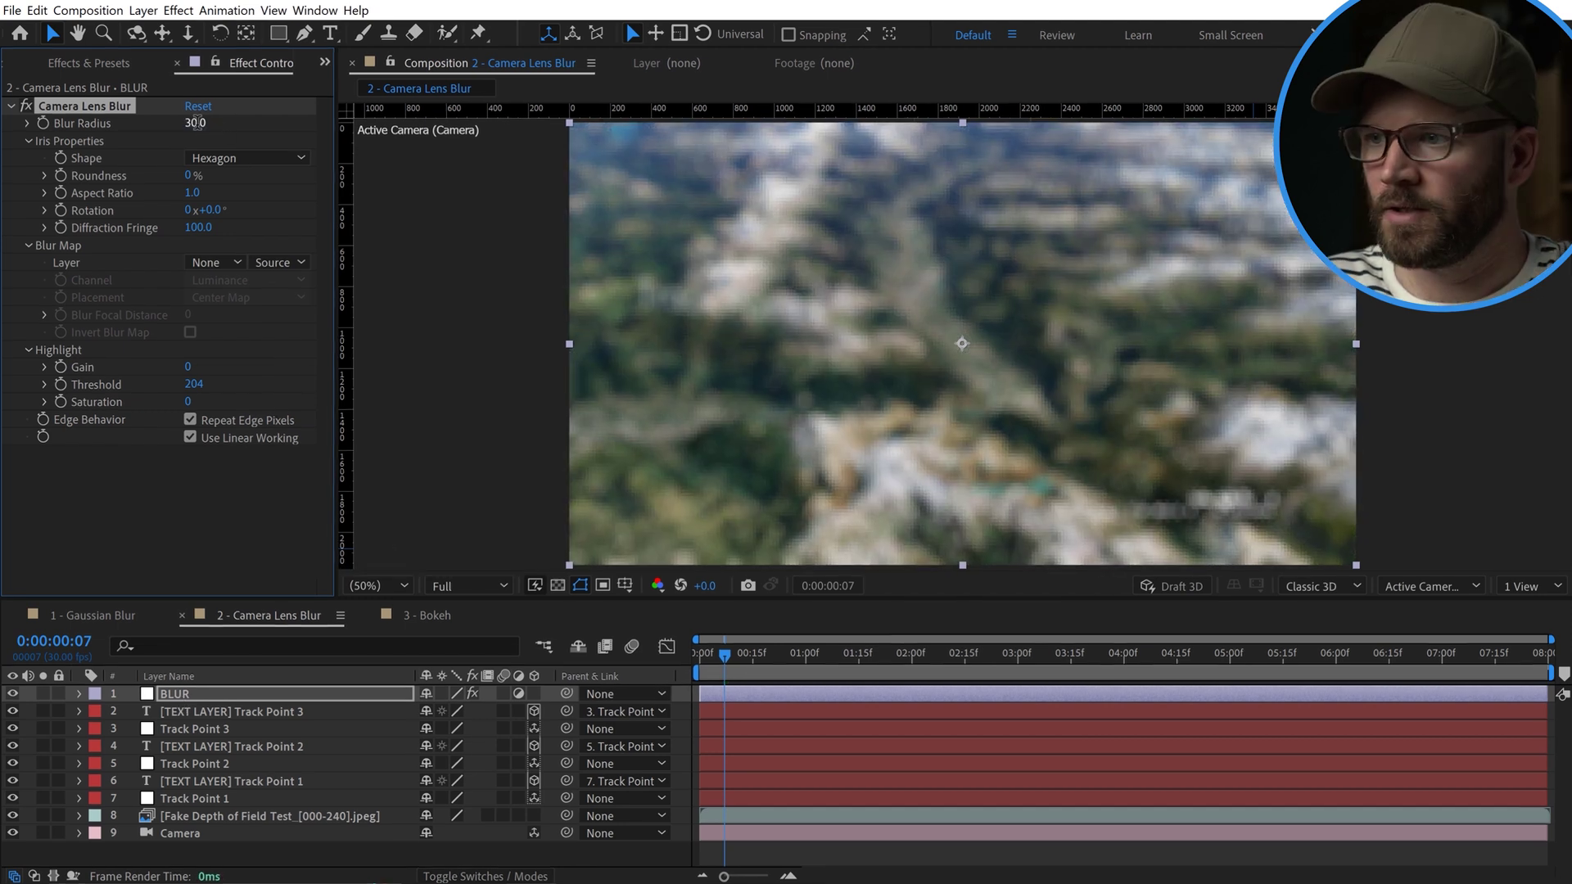
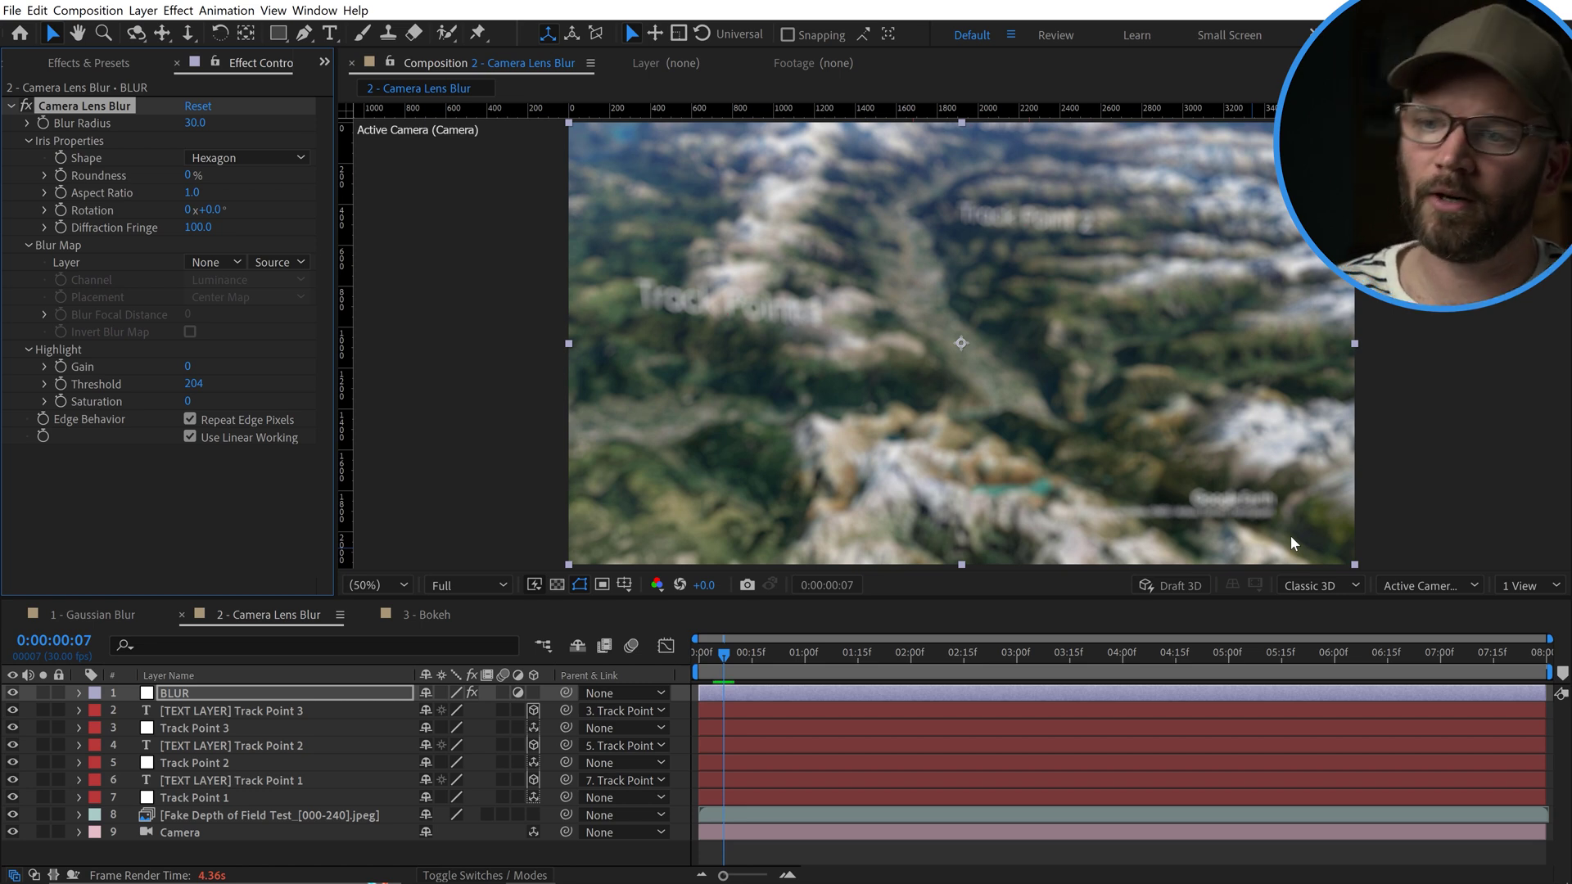
# Examine the blurred Track Point 1 text up close and review the Camera Lens Blur's available iris shapes
pyautogui.press('.')
pyautogui.press('.')
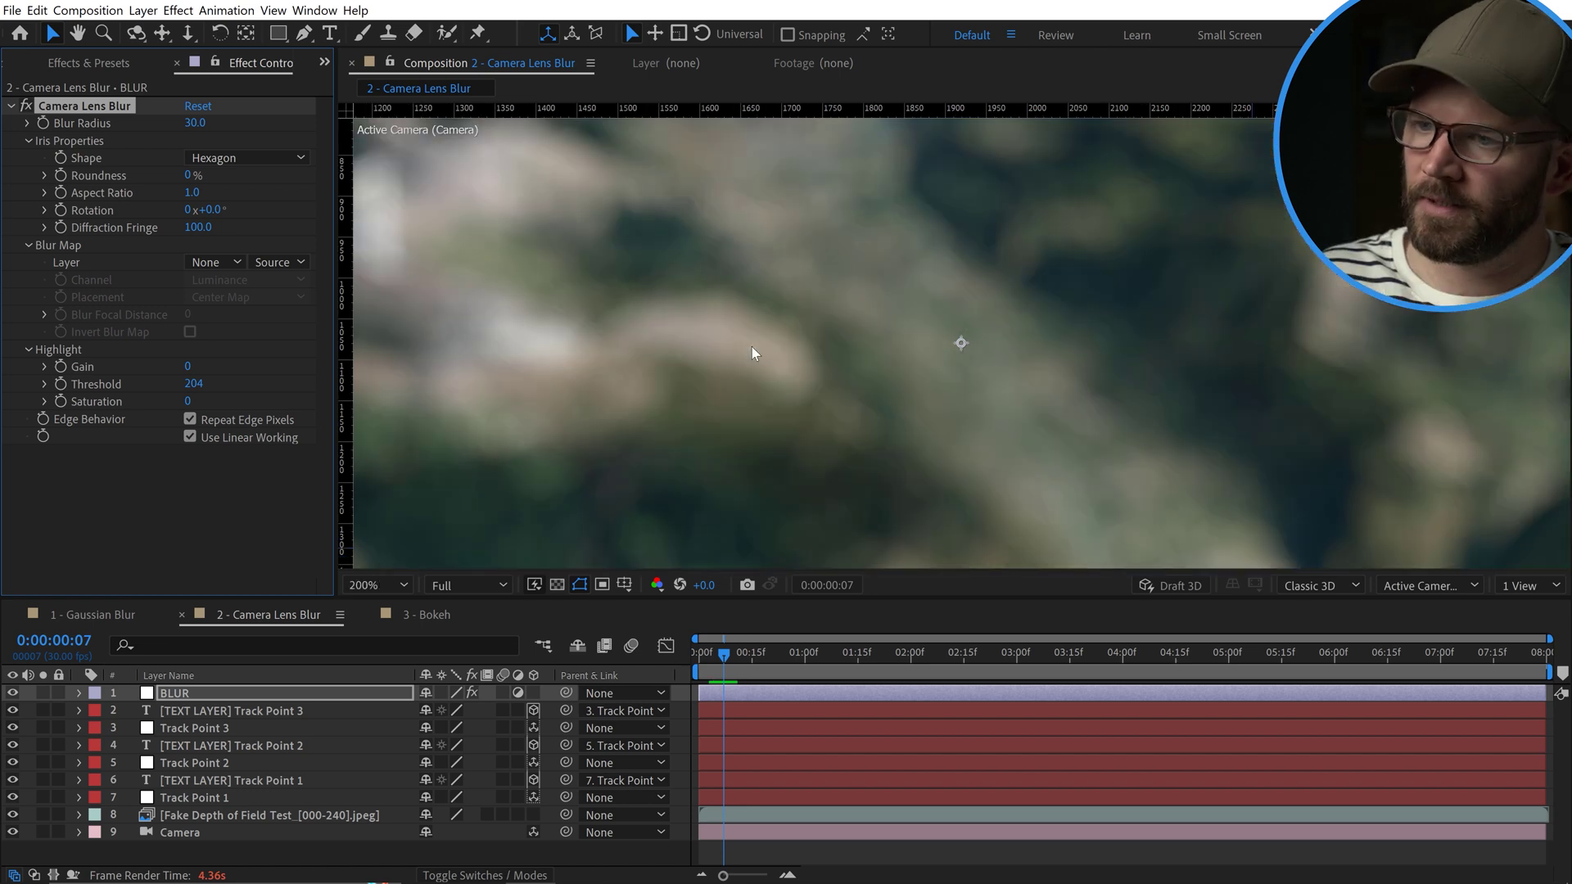
pyautogui.press('space')
pyautogui.moveTo(607, 337); pyautogui.dragTo(905, 410)
pyautogui.moveTo(508, 384); pyautogui.dragTo(840, 399)
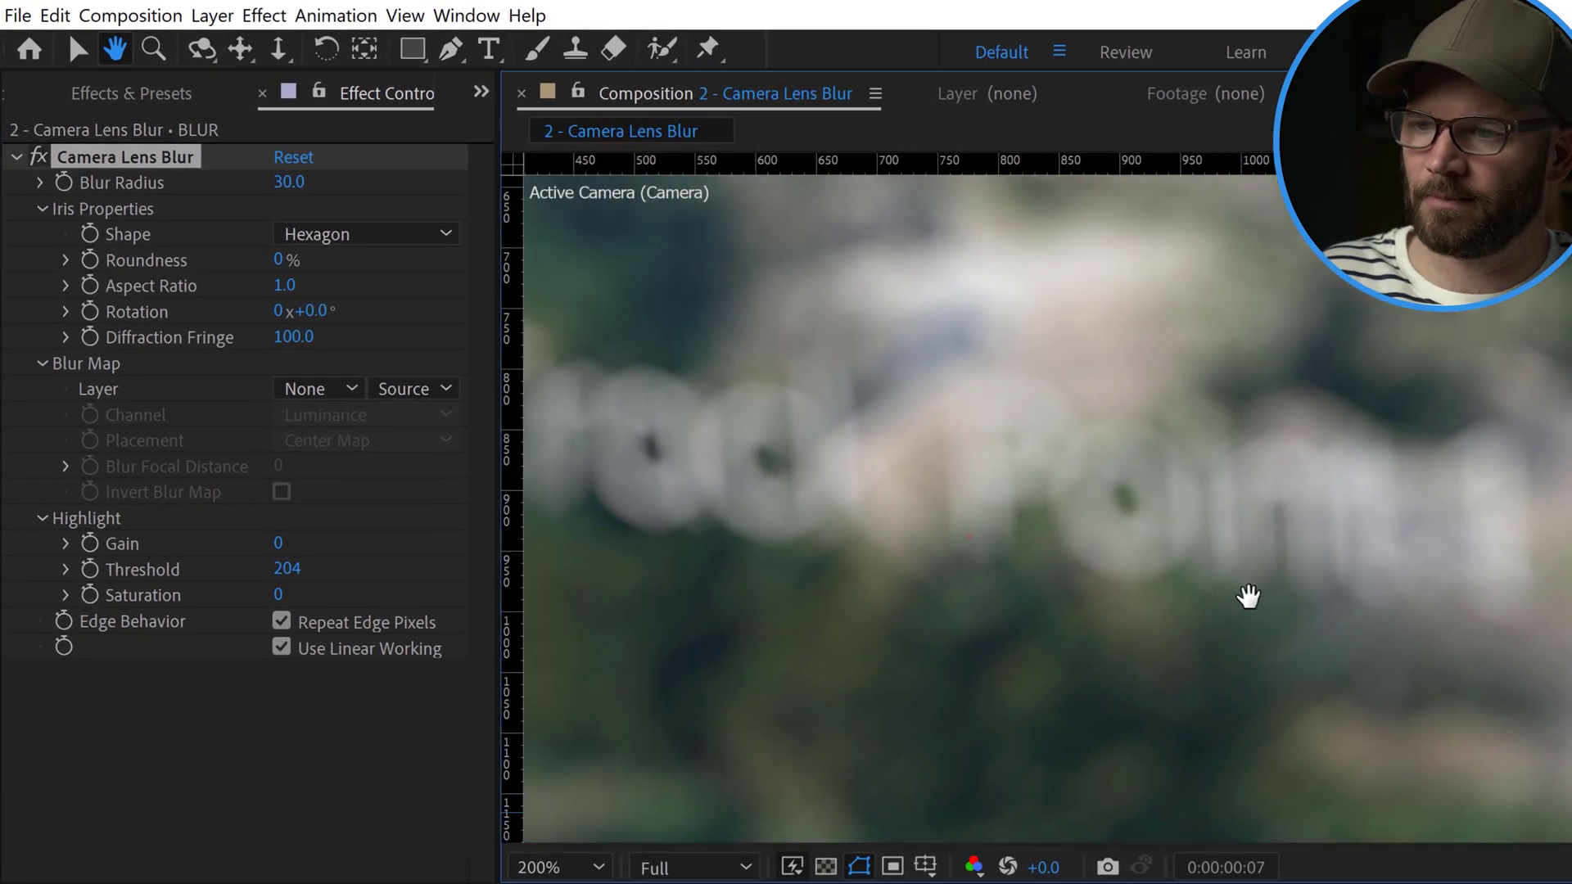
pyautogui.moveTo(1272, 586); pyautogui.dragTo(1474, 633)
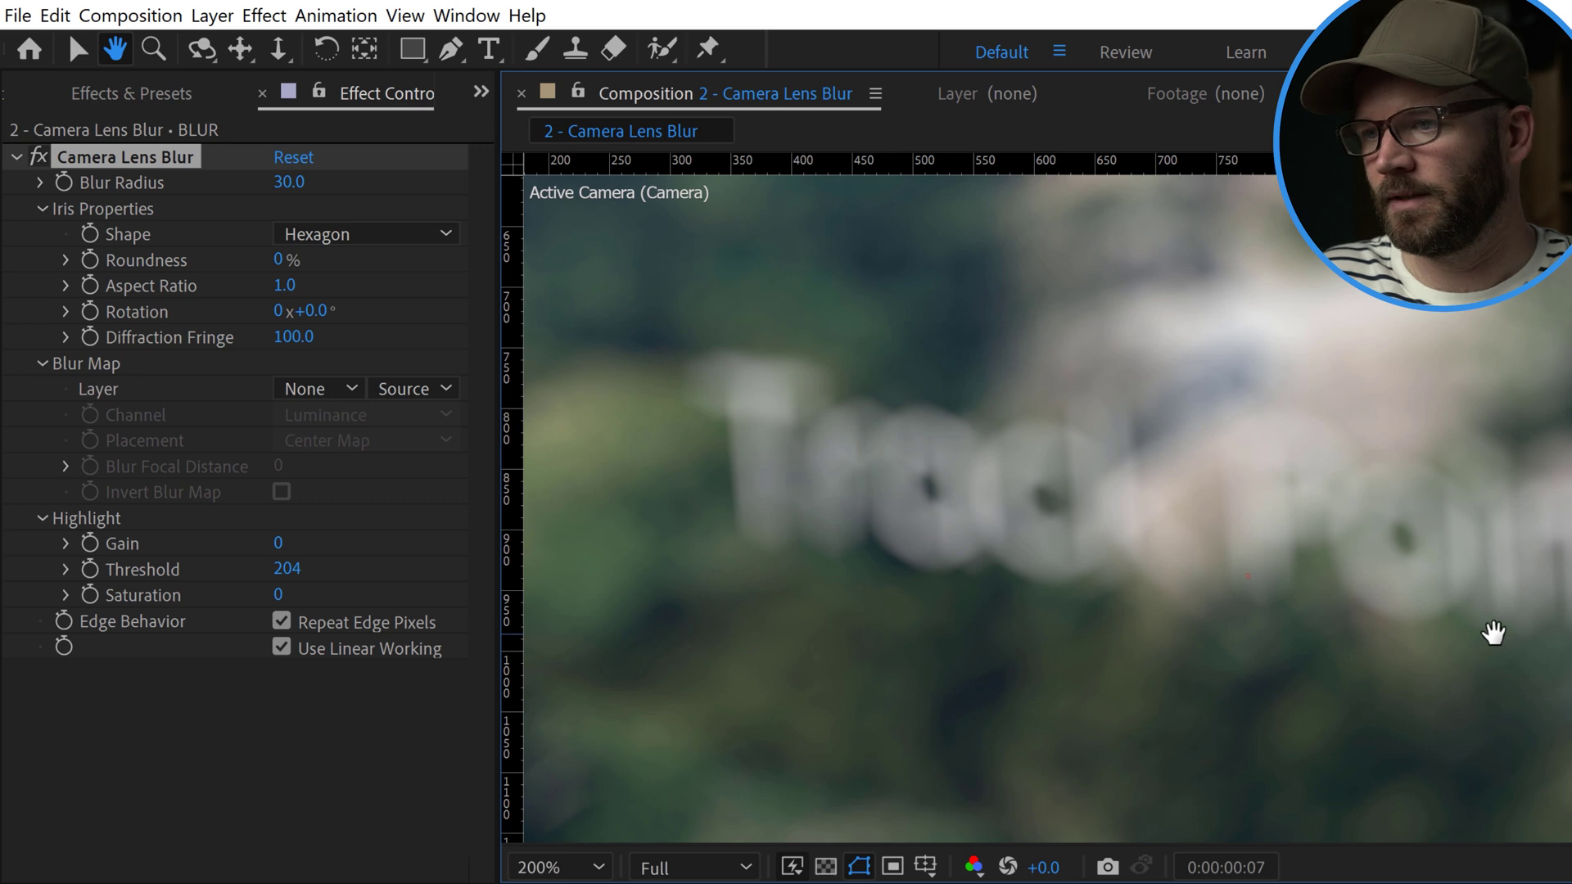
pyautogui.press('v')
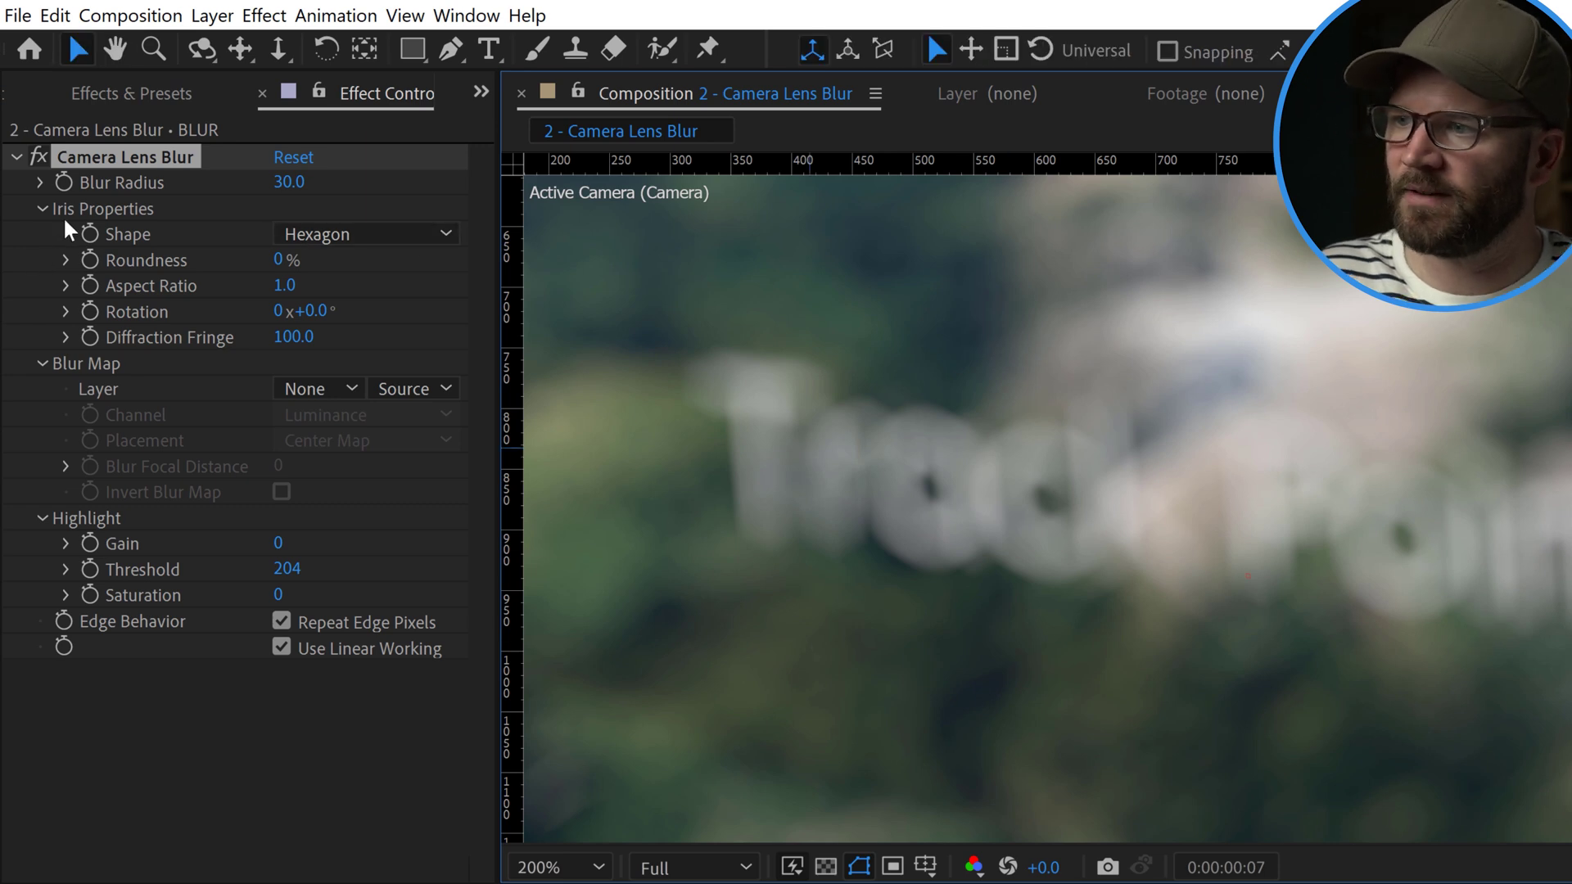
pyautogui.click(390, 233)
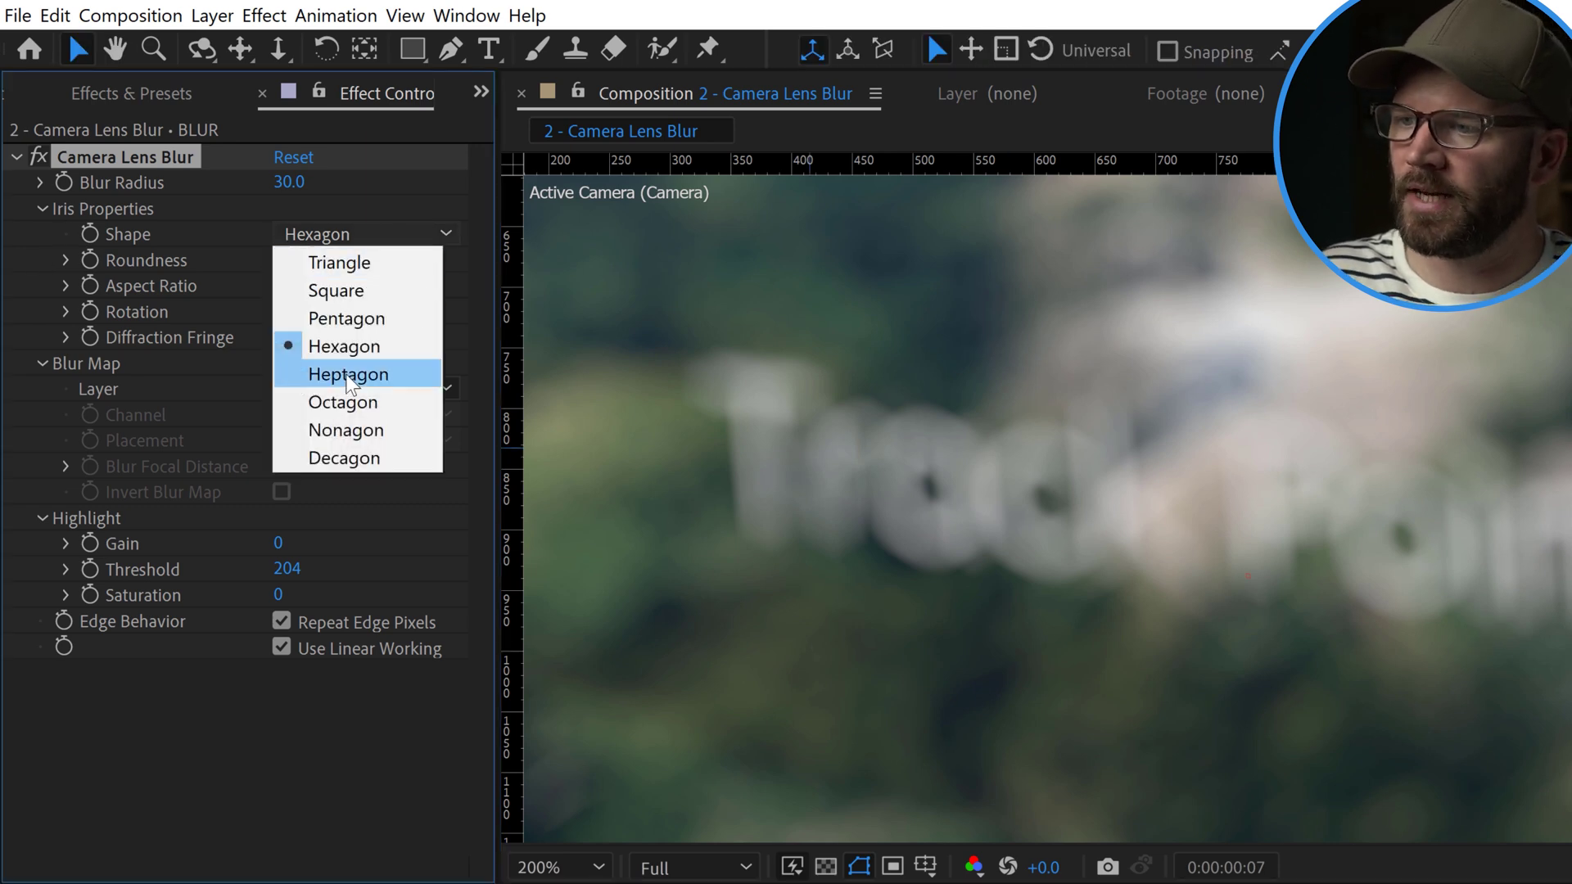
pyautogui.click(122, 771)
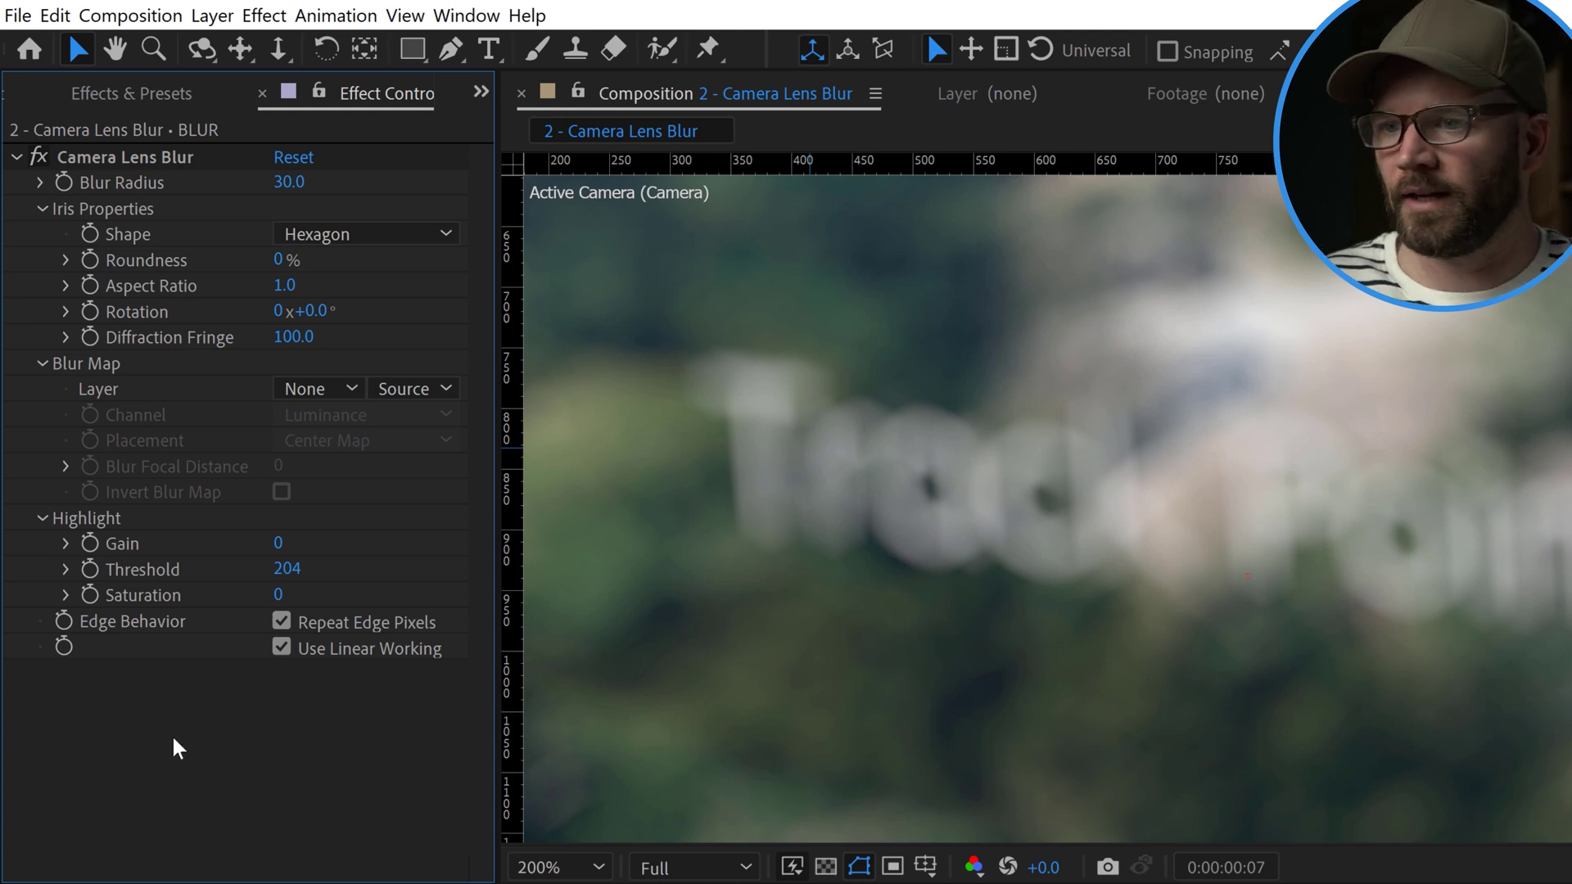
pyautogui.press(',')
pyautogui.press(',')
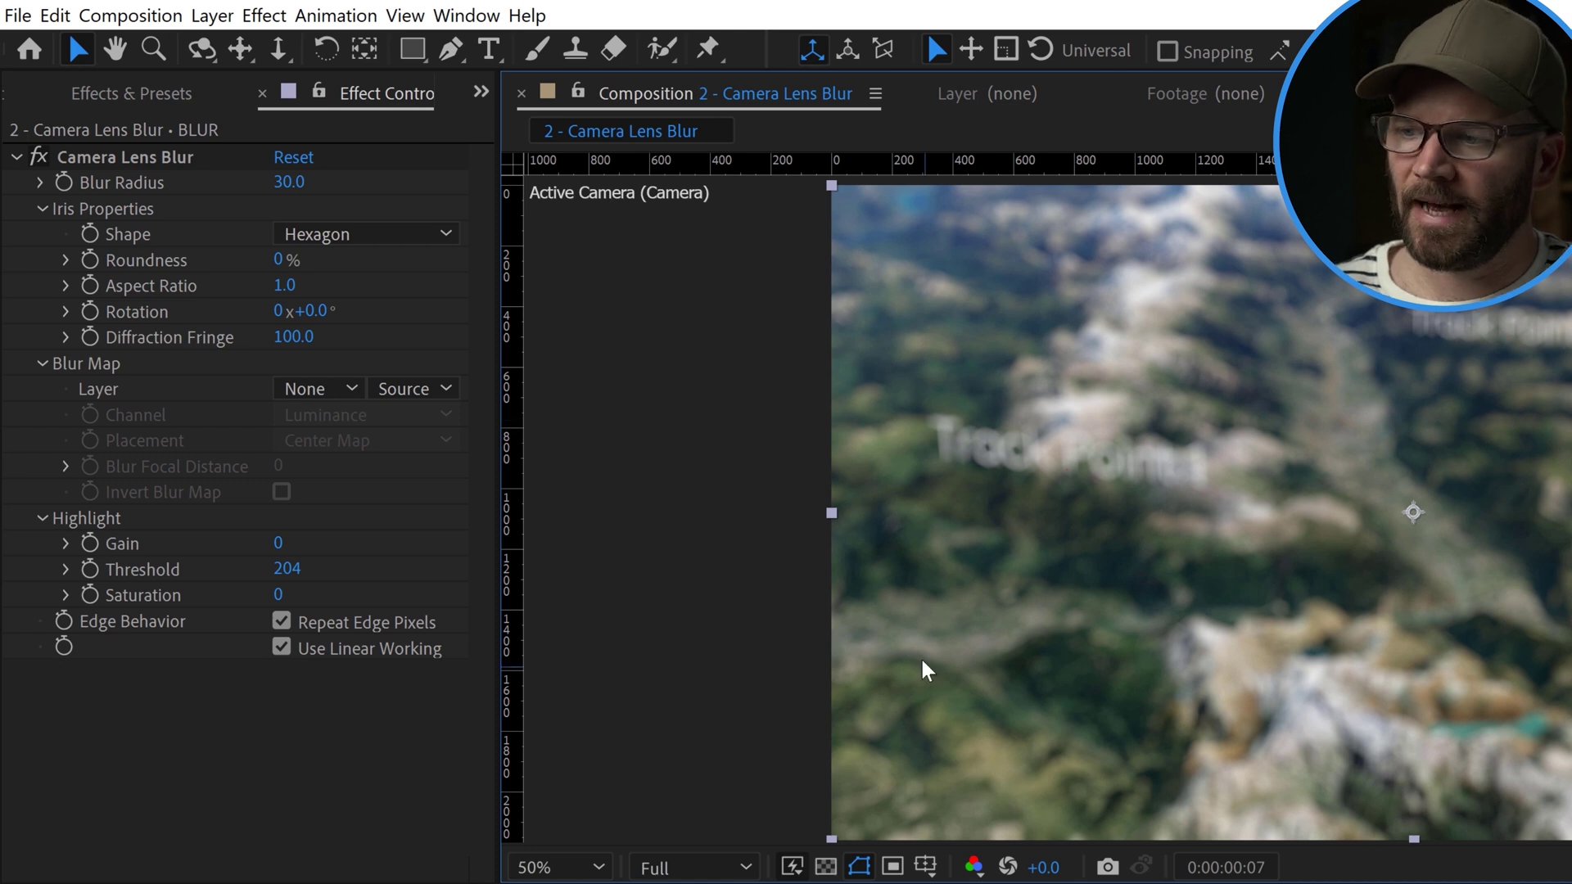
# Create a white 3840 x 2160 px solid layer named Blur Map in the 2 - Camera Lens Blur composition
pyautogui.click(94, 365)
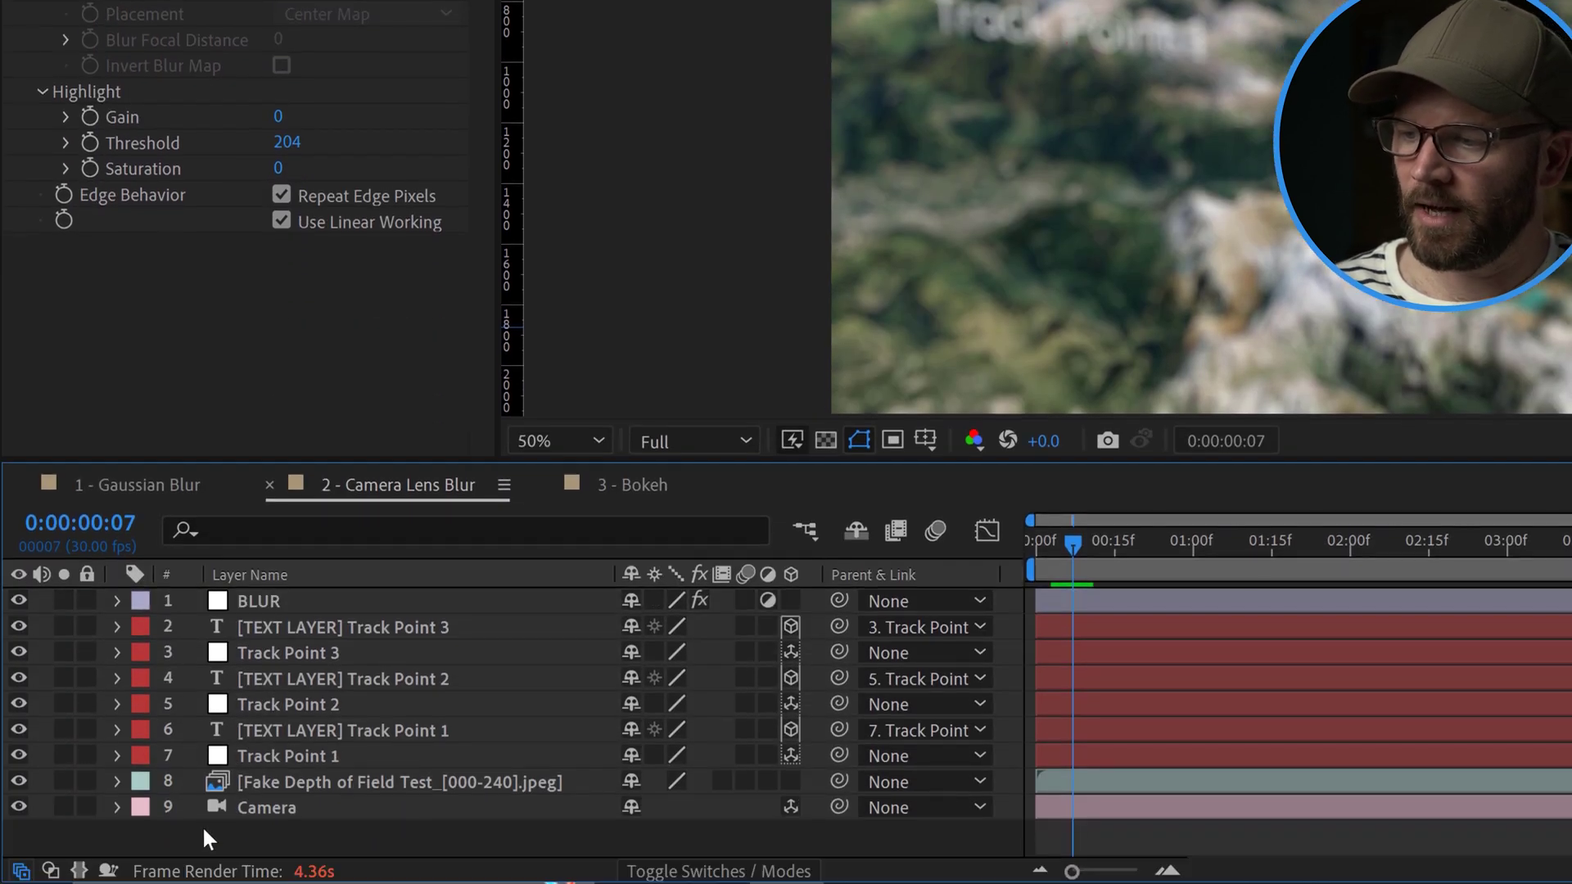
pyautogui.rightClick(204, 529)
pyautogui.moveTo(271, 545)
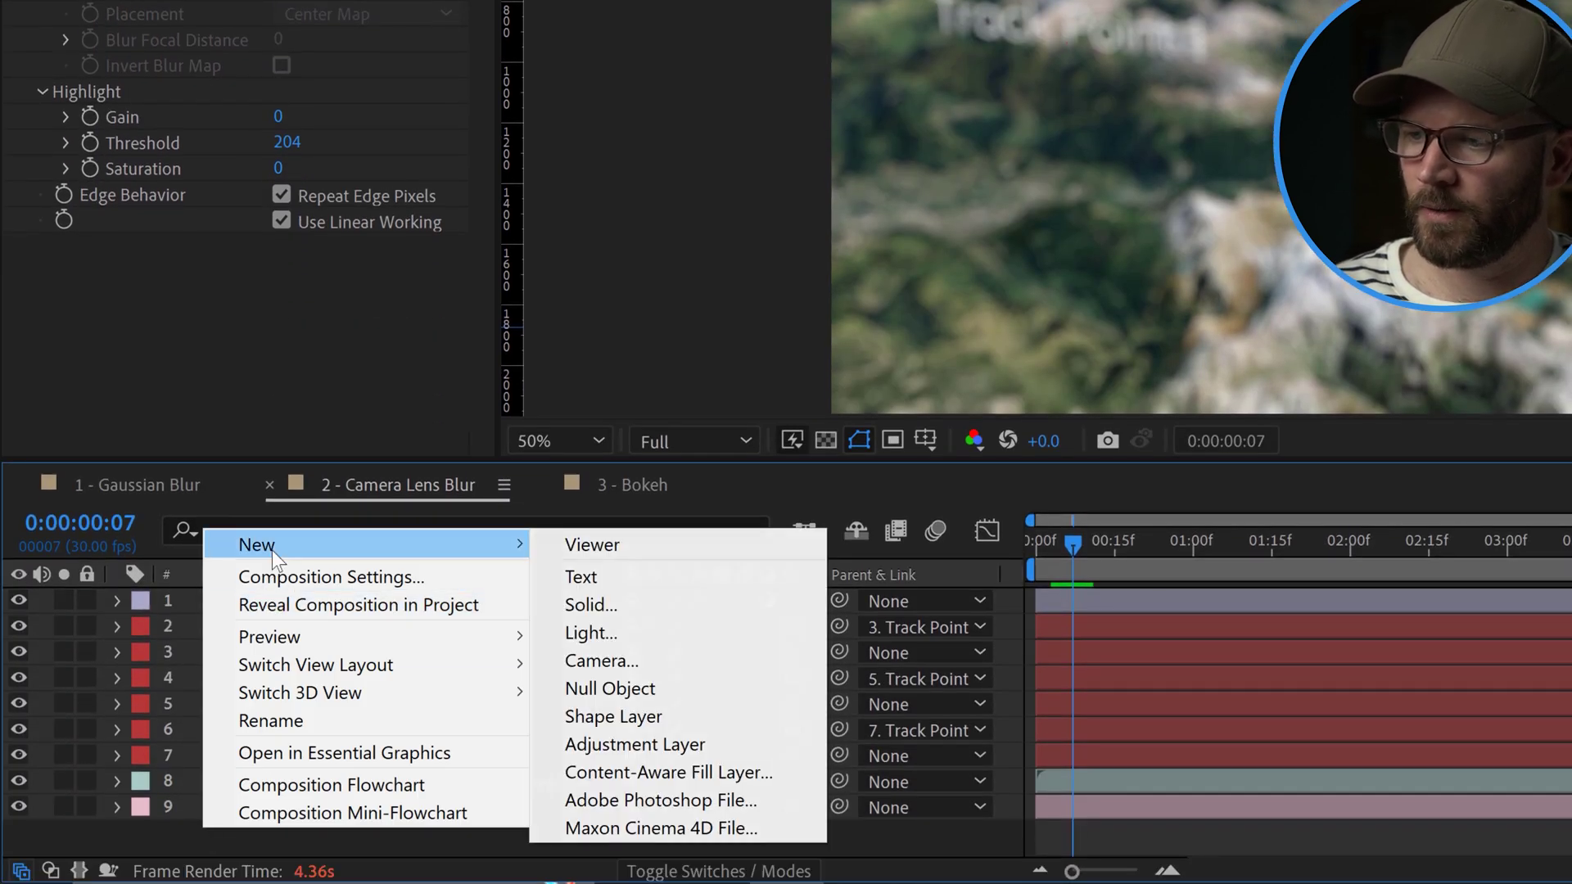
pyautogui.click(614, 604)
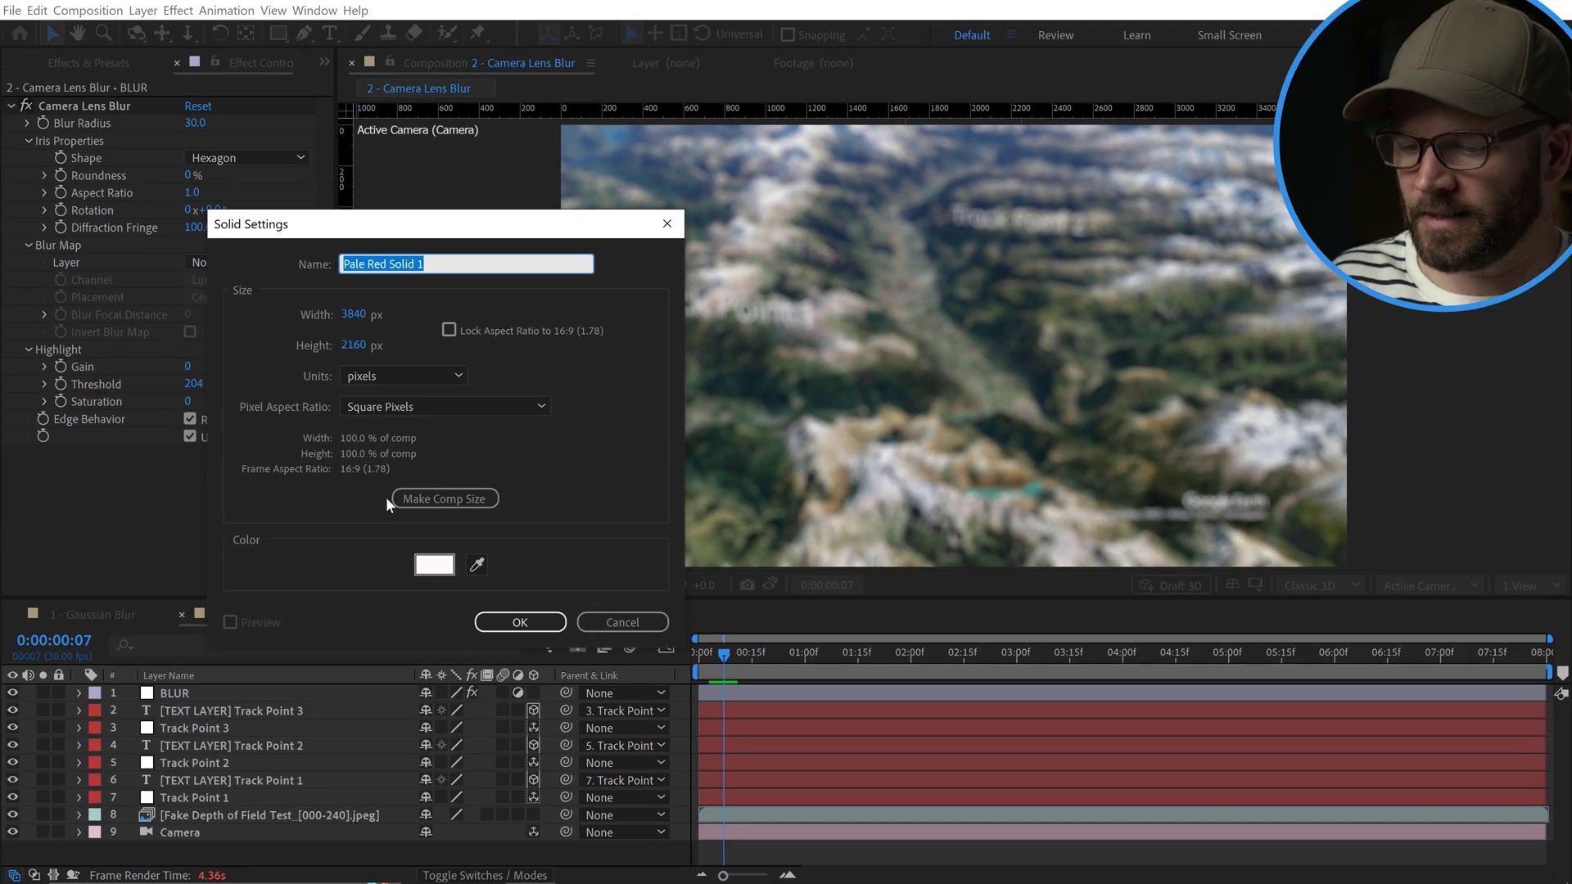
pyautogui.write('Blur Map')
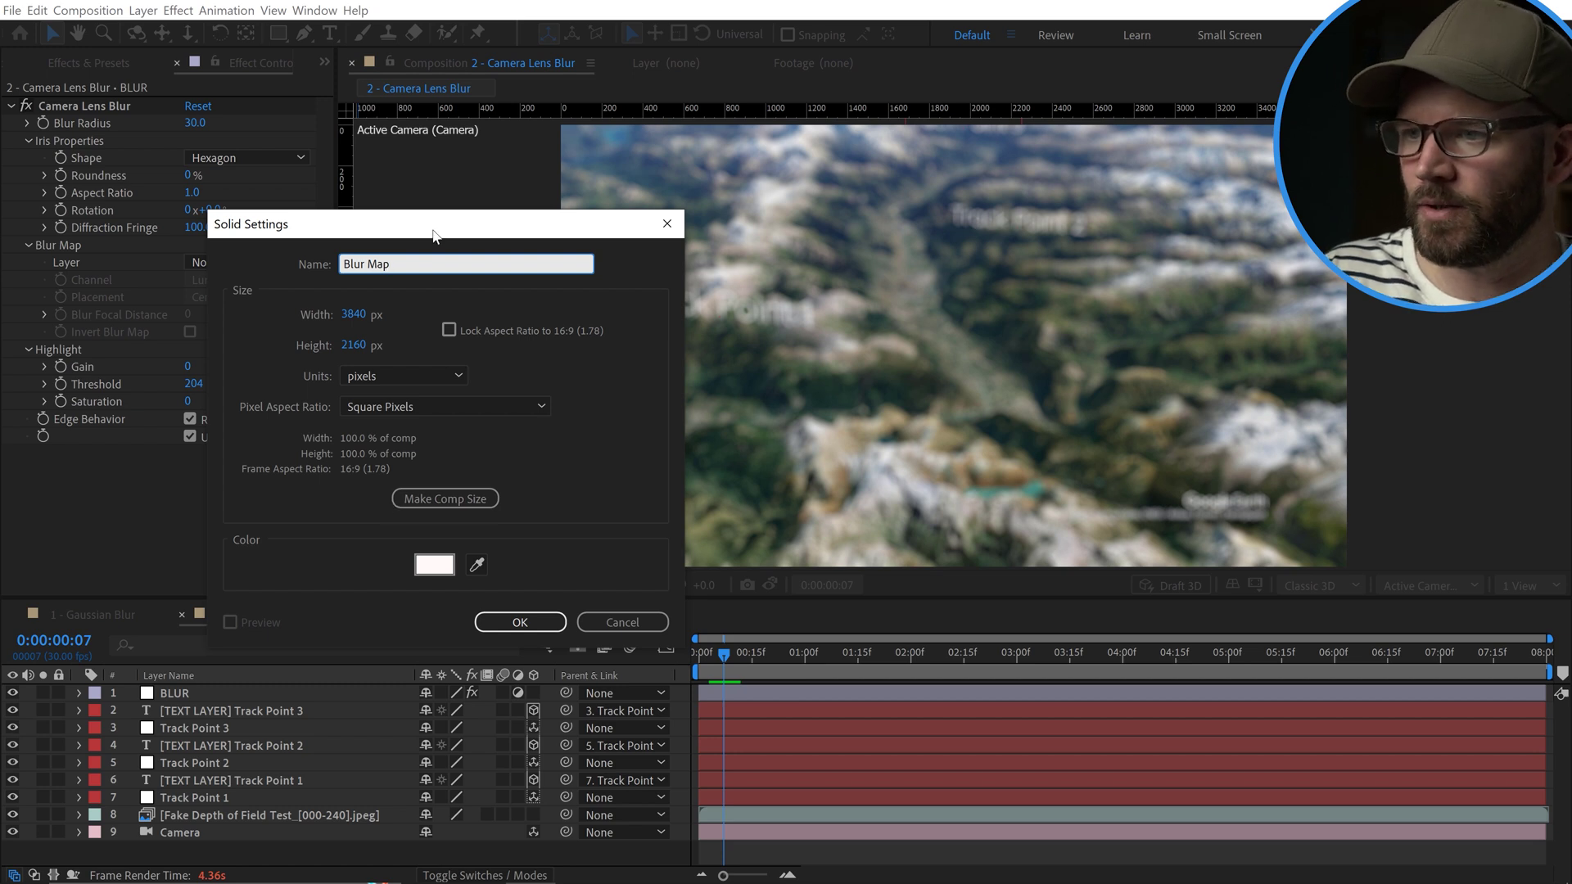
pyautogui.moveTo(436, 235); pyautogui.dragTo(431, 275)
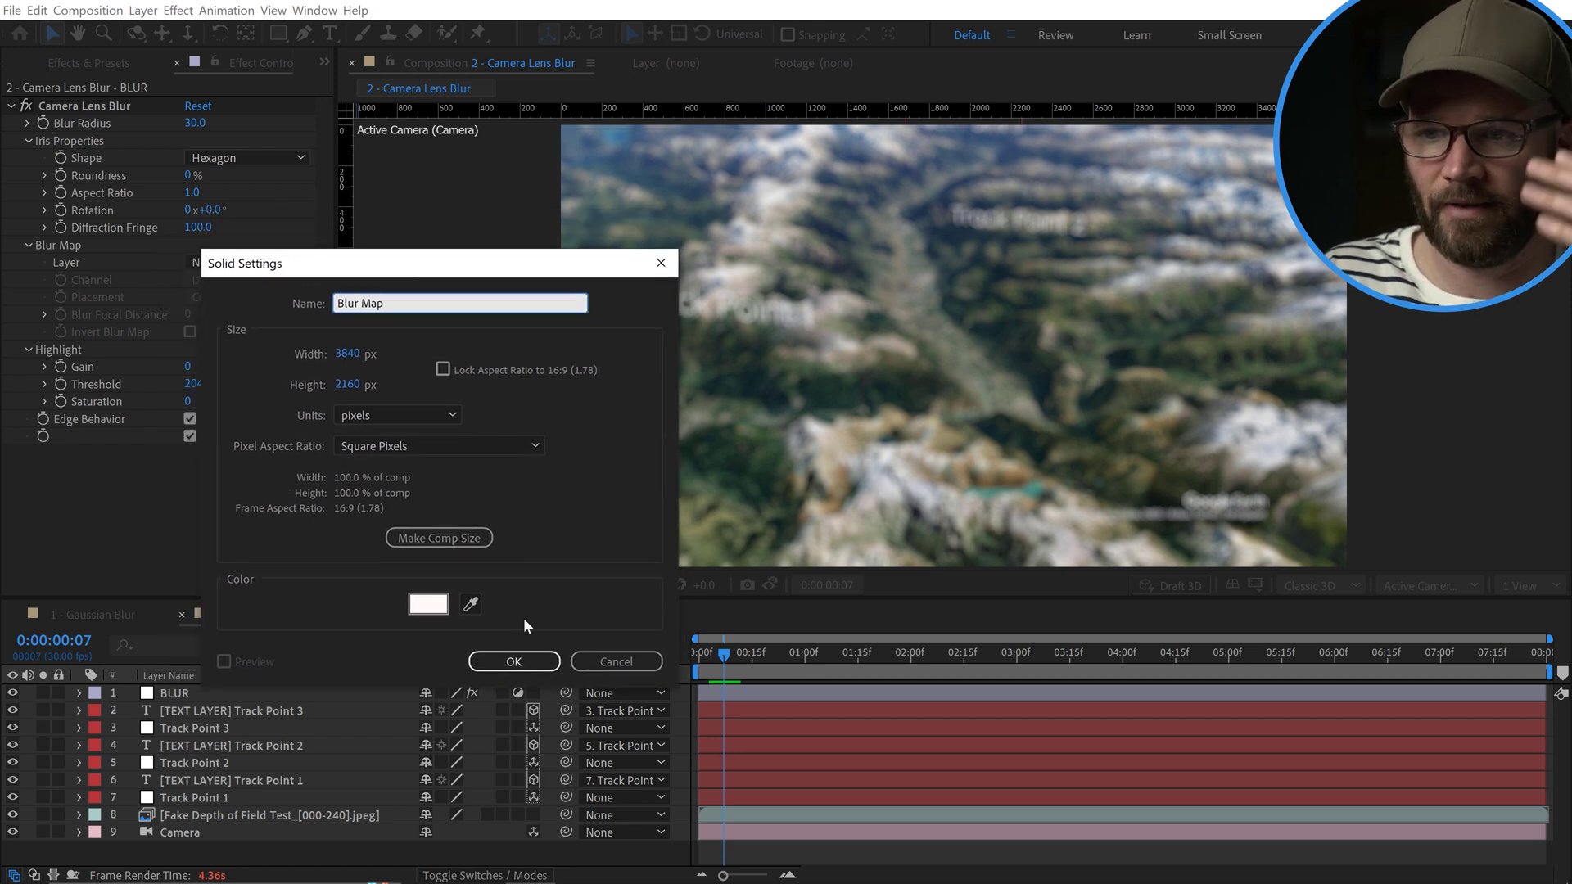
pyautogui.click(516, 661)
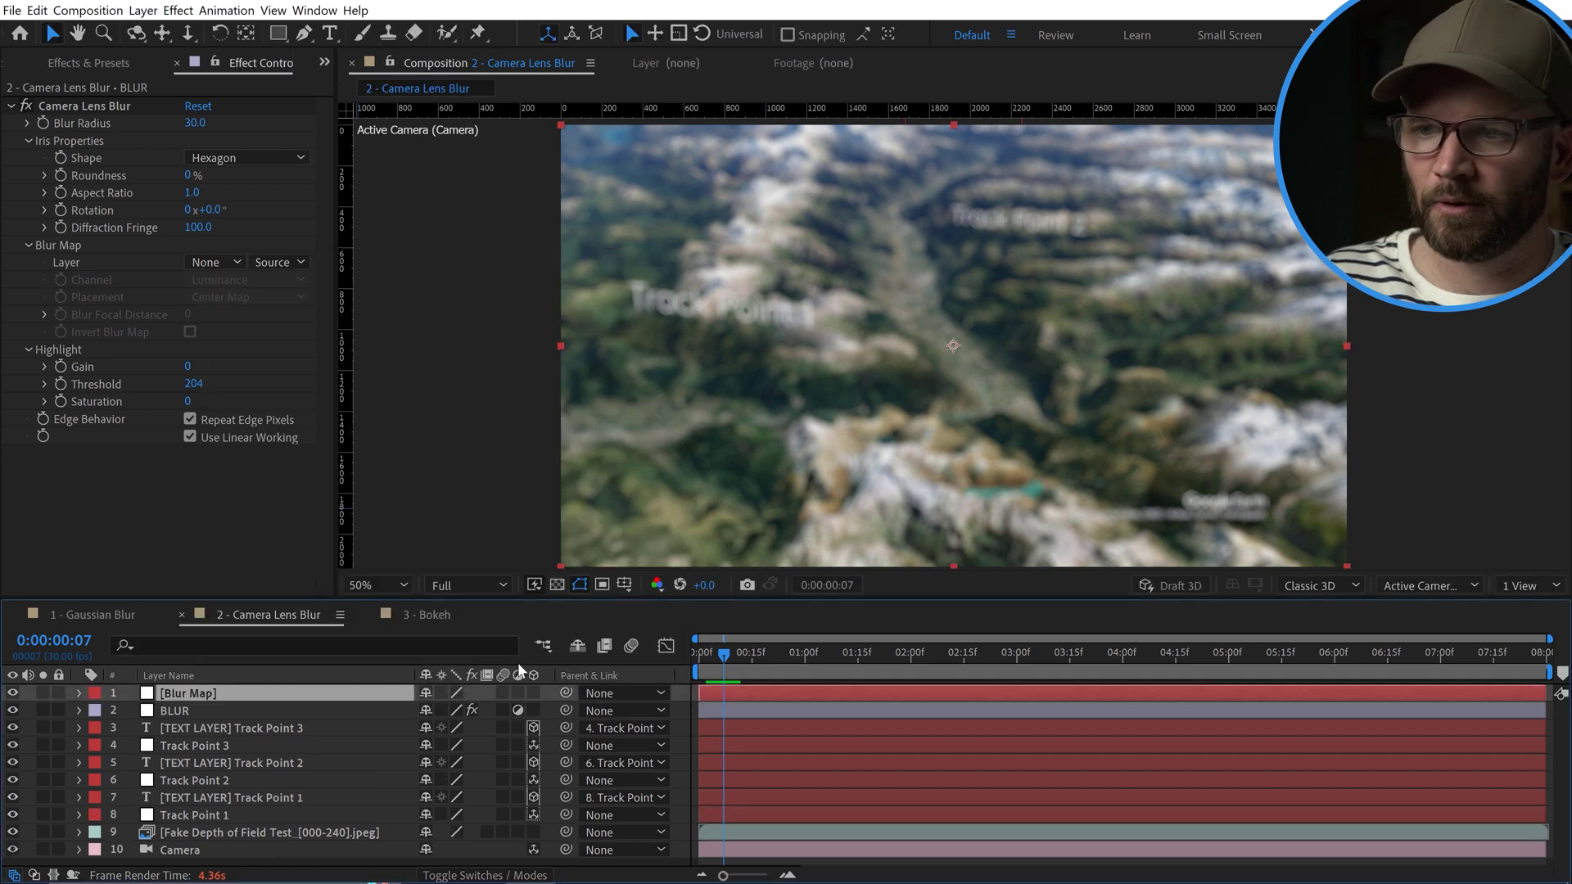
# Draw a rectangular mask on the Blur Map solid across the middle of the frame, extending past both sides, and set it to Subtract
pyautogui.press(',')
pyautogui.press(',')
pyautogui.click(279, 35)
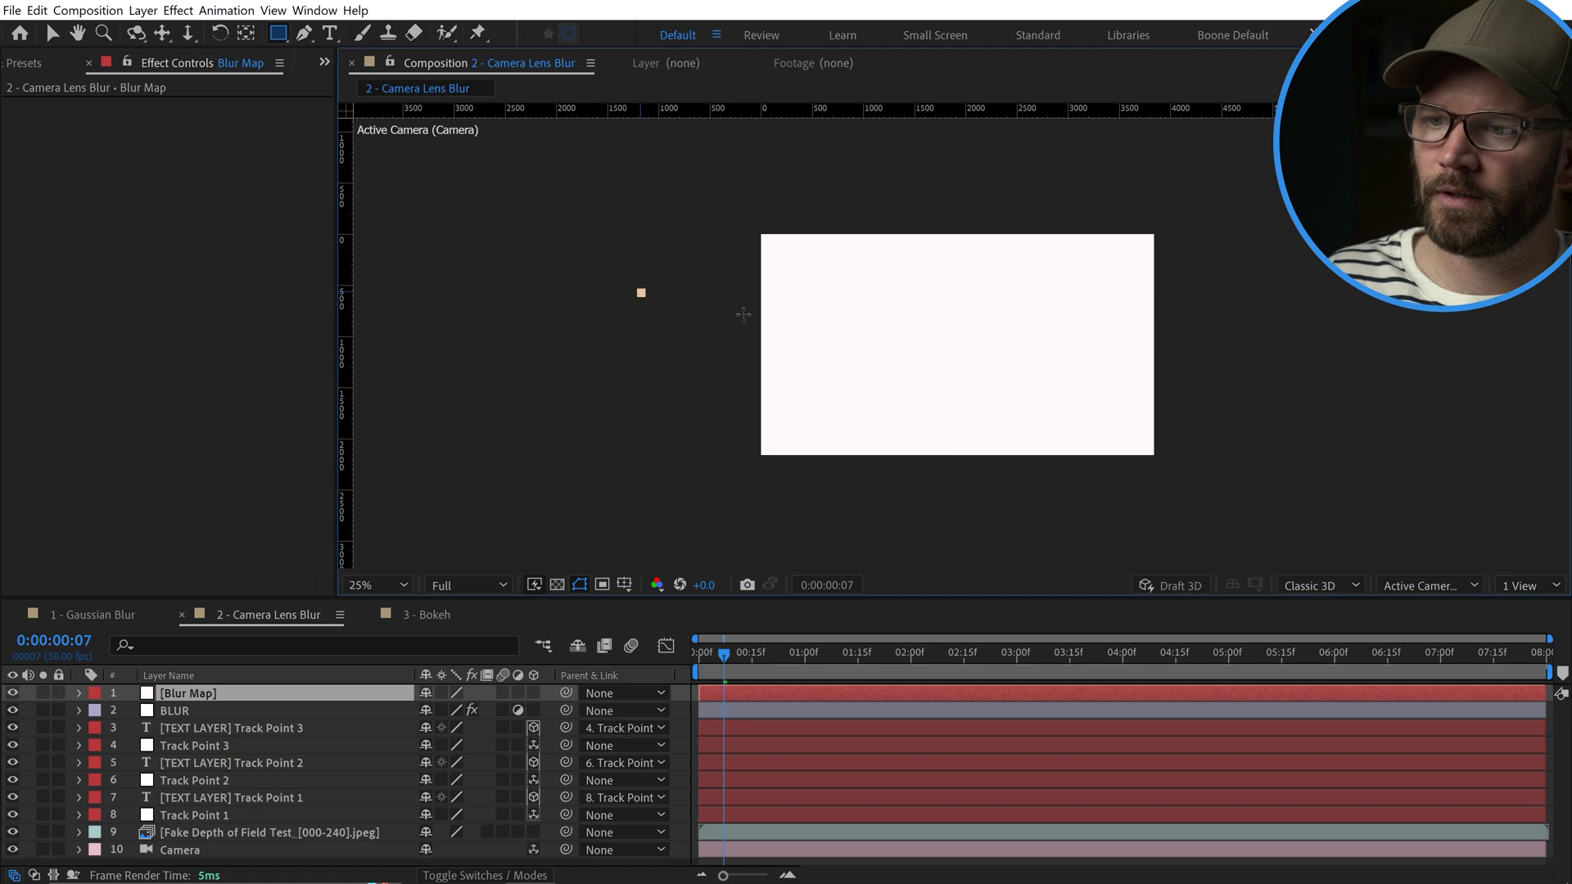
pyautogui.moveTo(642, 292)
pyautogui.mouseDown()
pyautogui.moveTo(940, 344)
pyautogui.moveTo(1238, 358)
pyautogui.moveTo(1302, 393)
pyautogui.mouseUp()
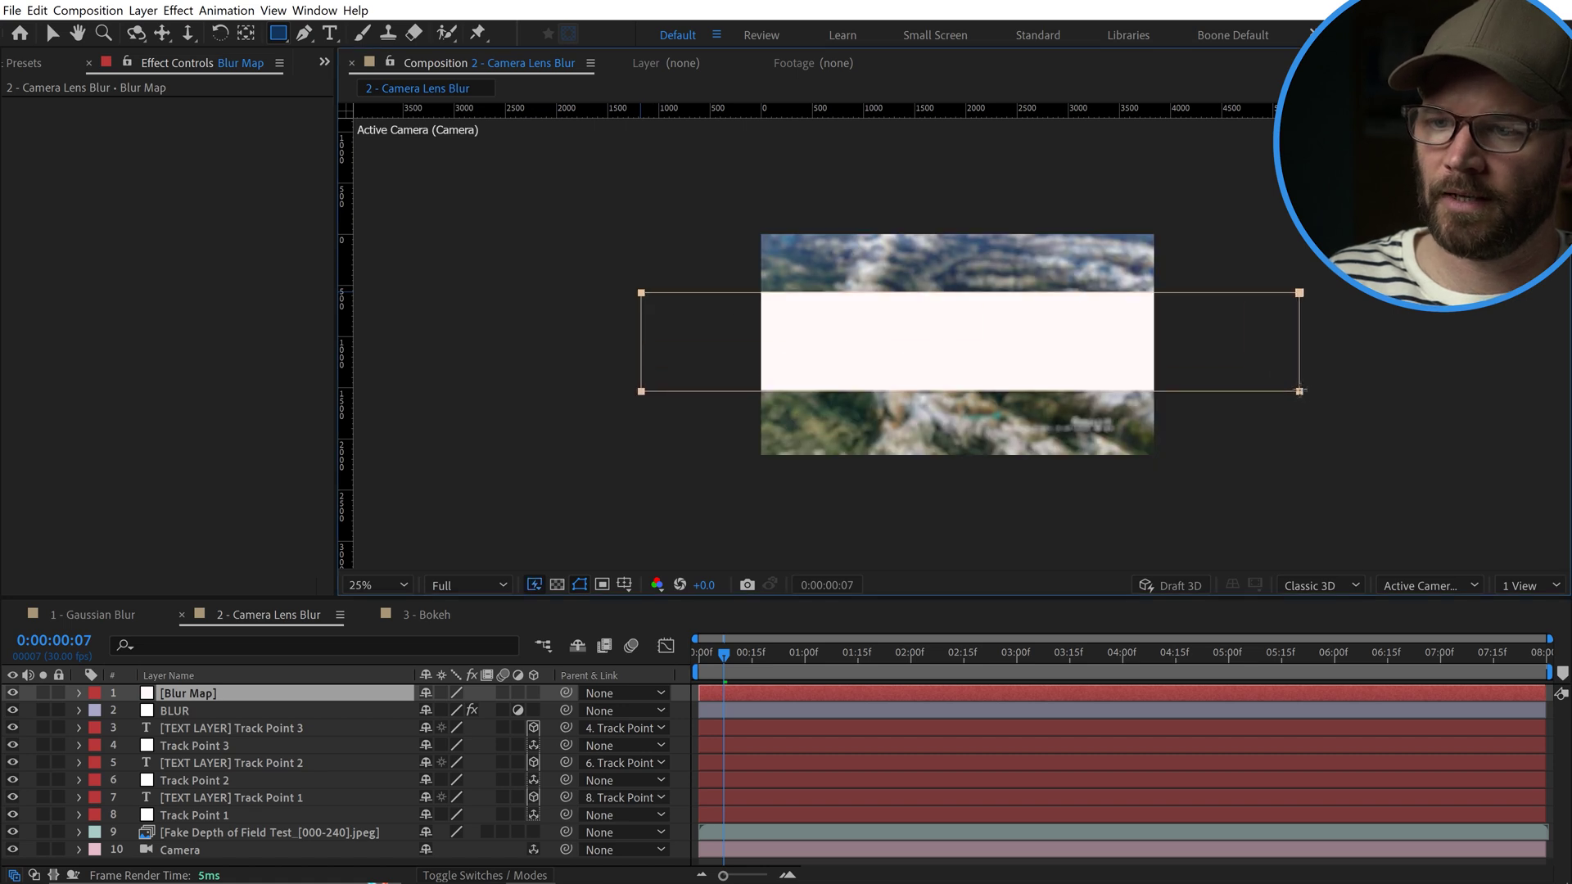
pyautogui.click(79, 693)
pyautogui.click(453, 727)
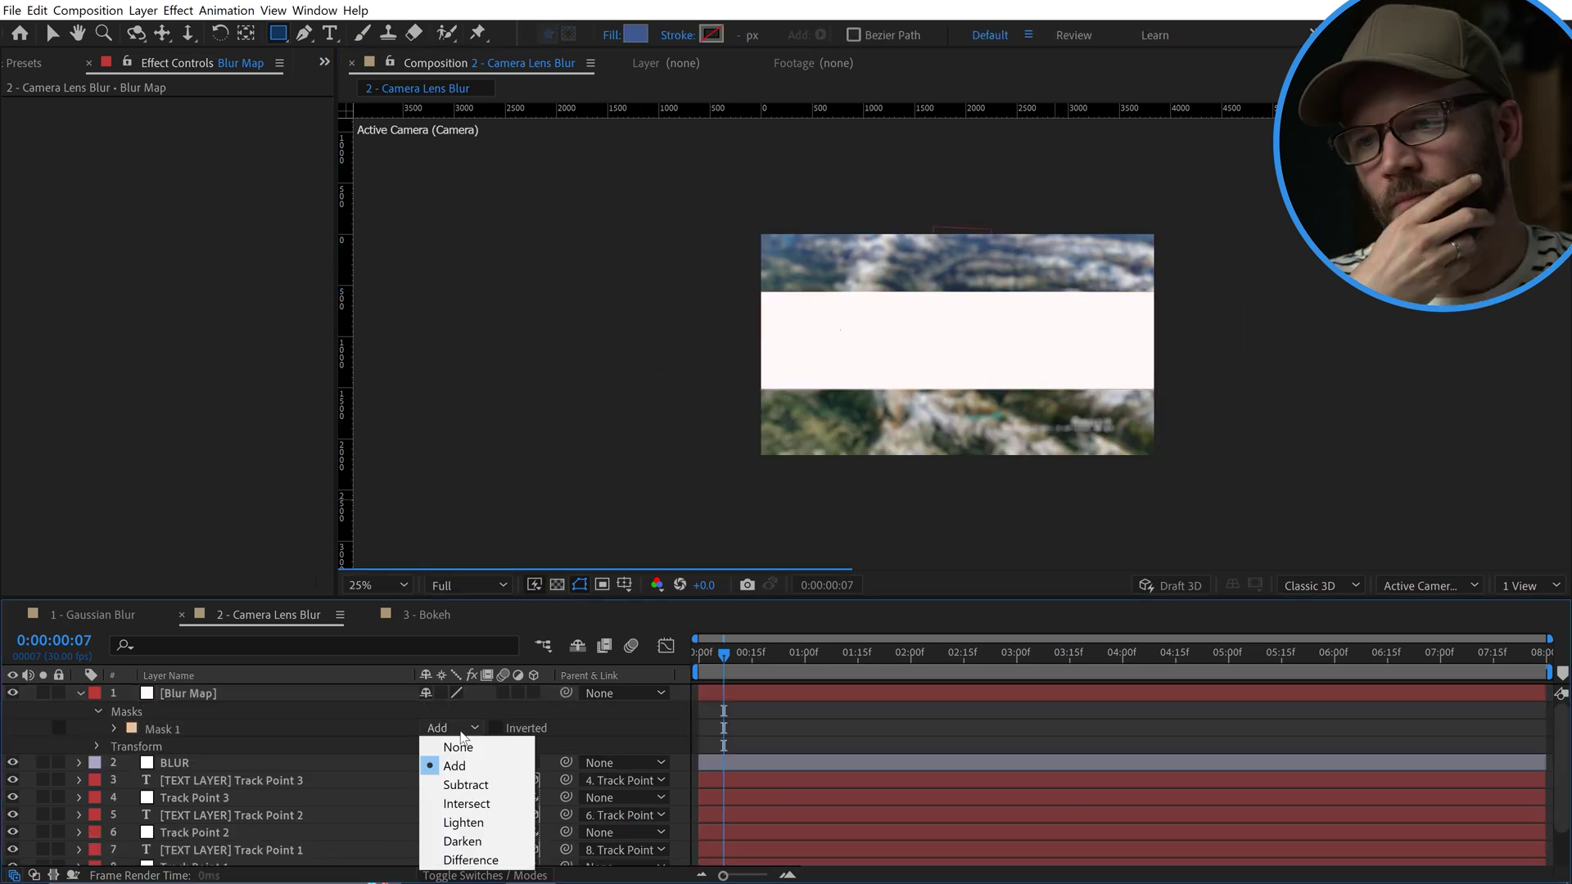
pyautogui.click(466, 784)
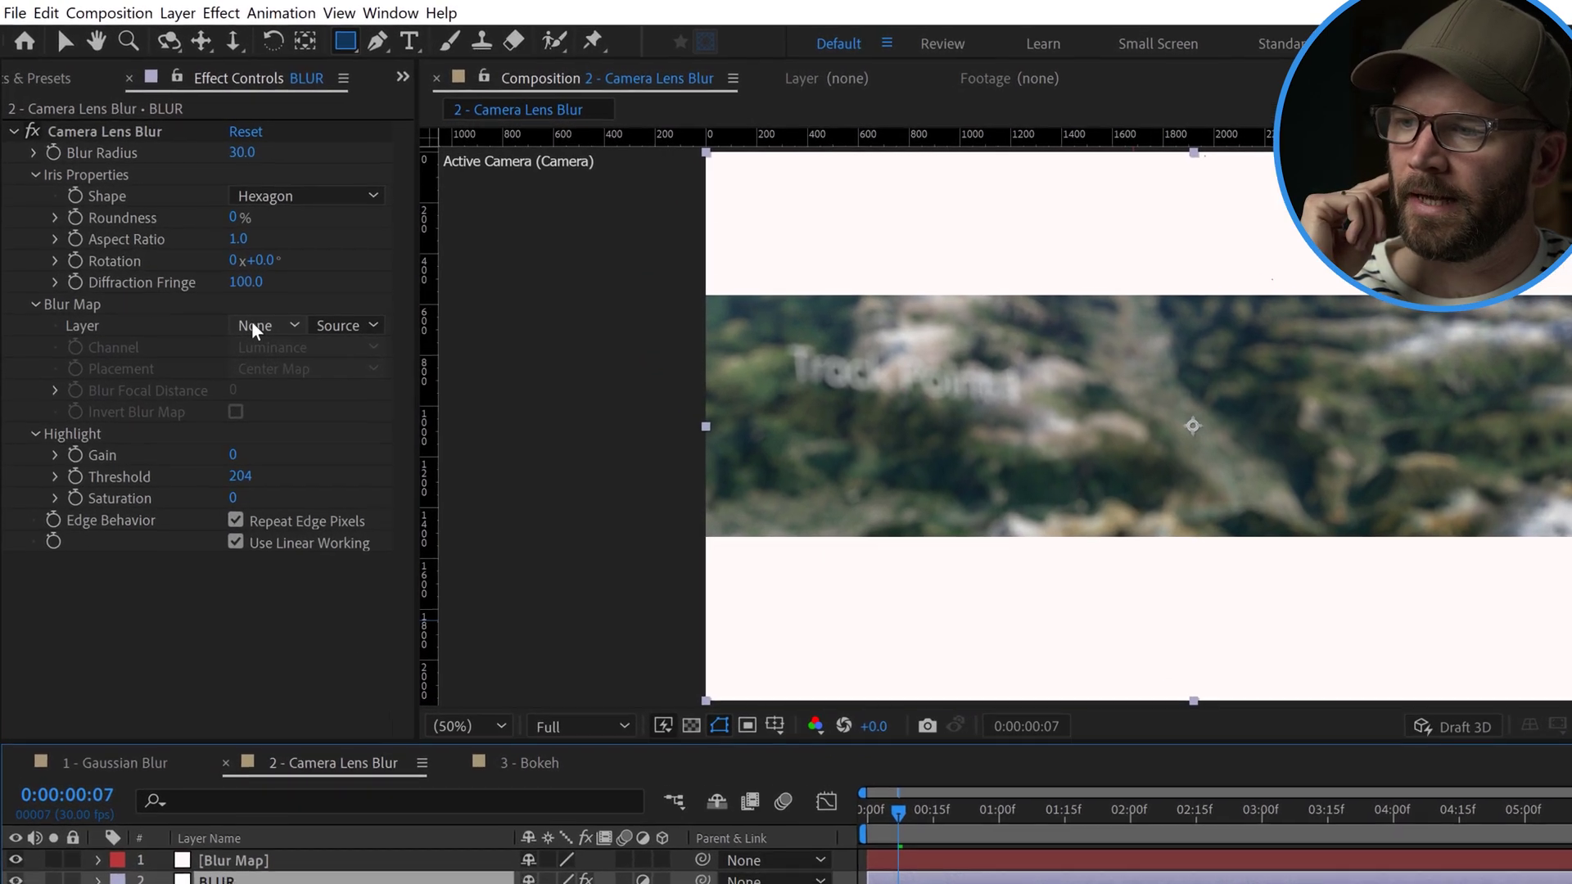
# Use the Blur Map layer as the Camera Lens Blur's map on the BLUR layer, sourced from Effects & Masks
pyautogui.click(221, 280)
pyautogui.click(293, 379)
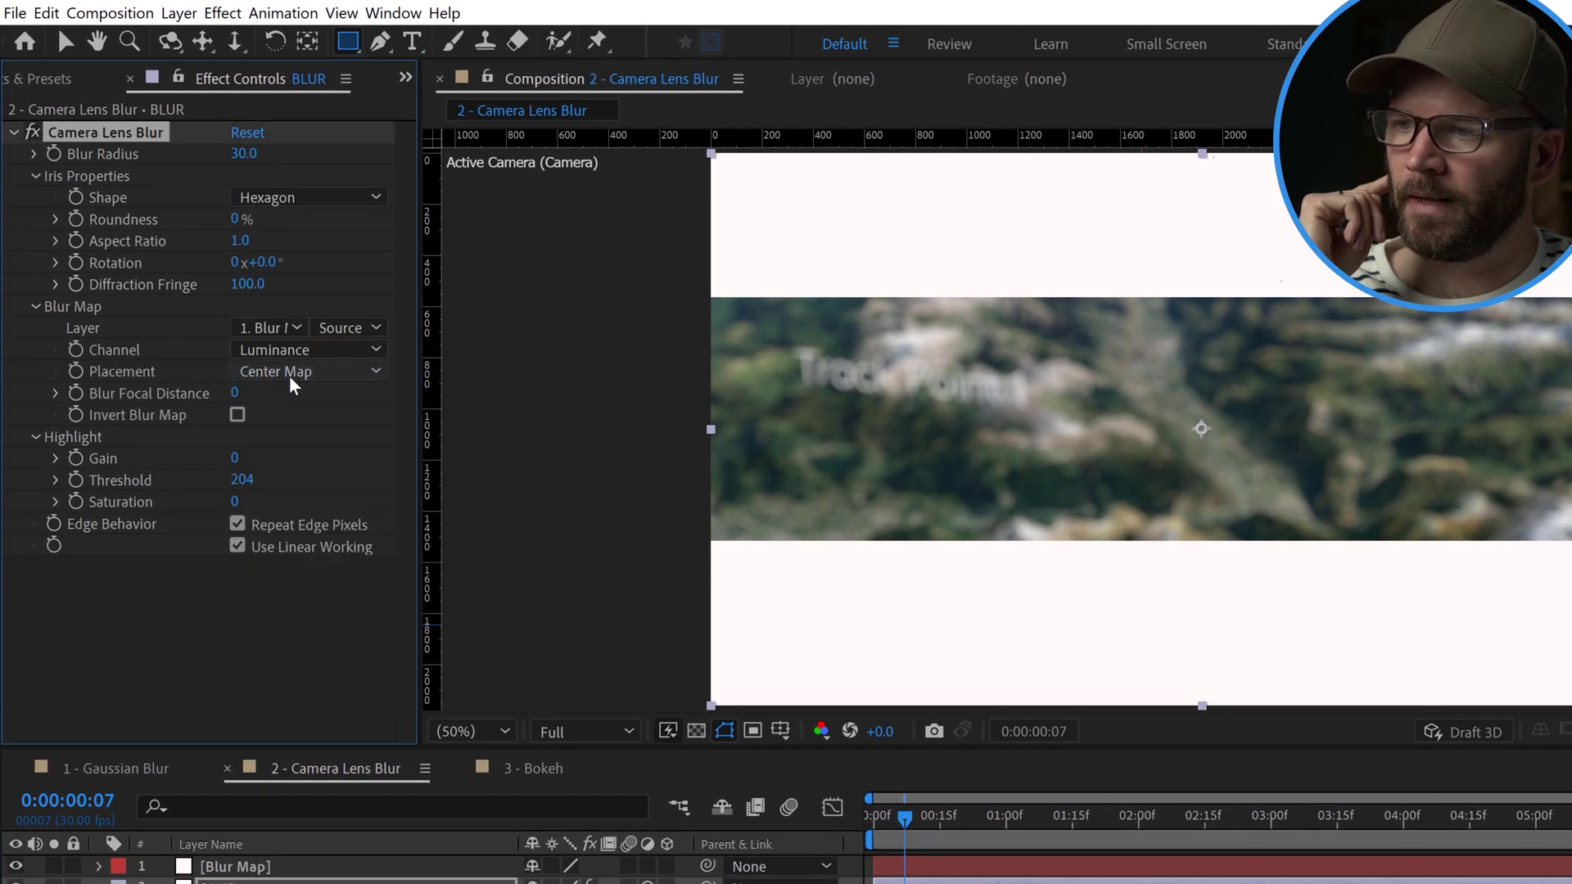
pyautogui.click(357, 328)
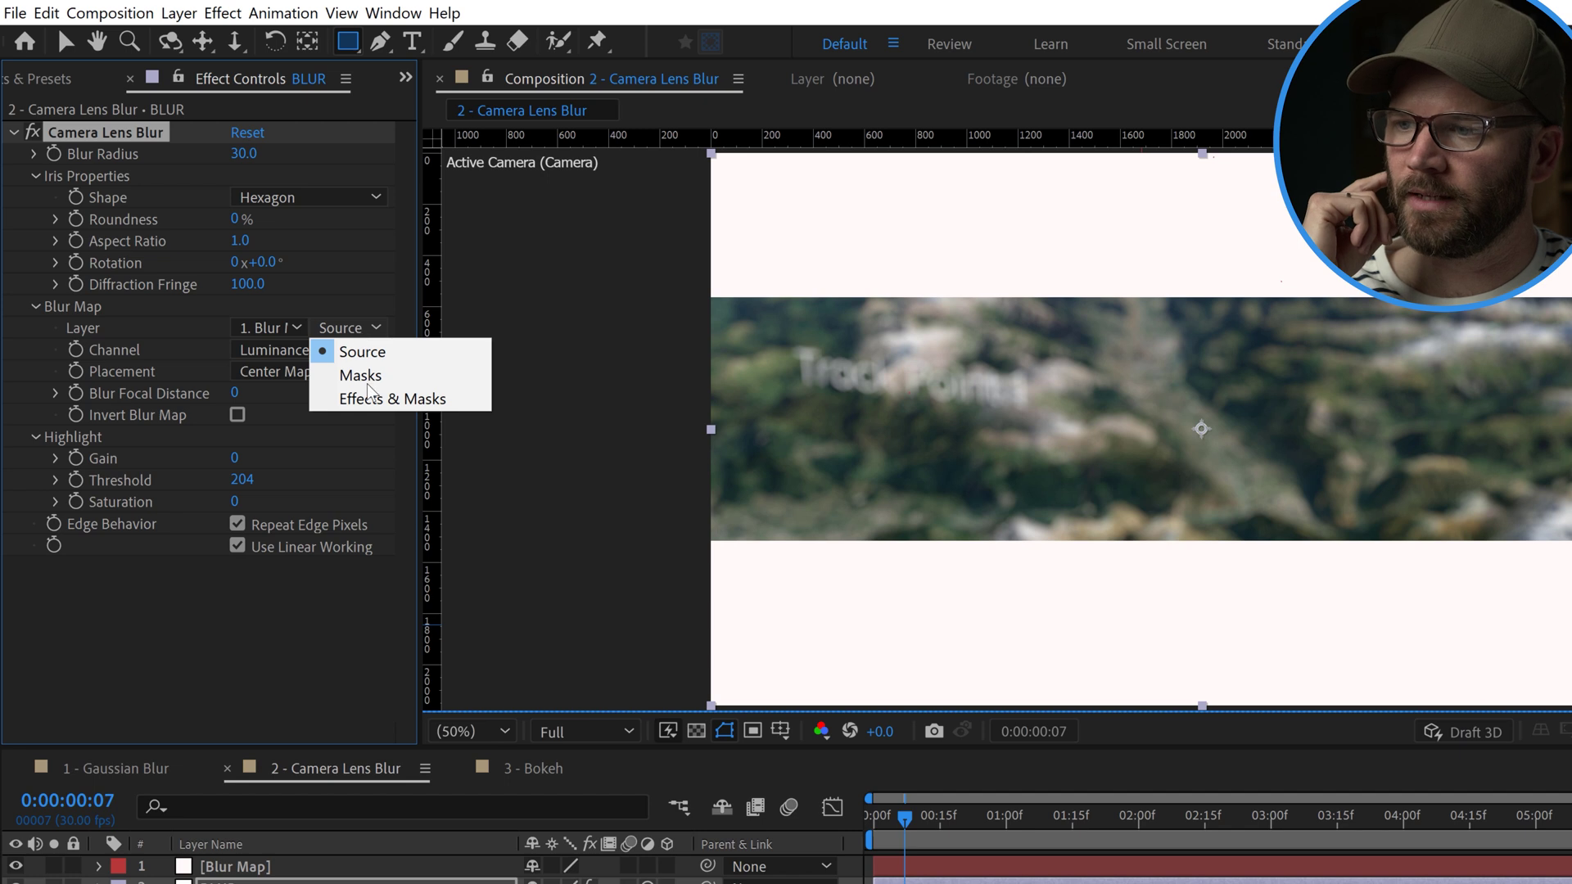
pyautogui.press('Escape')
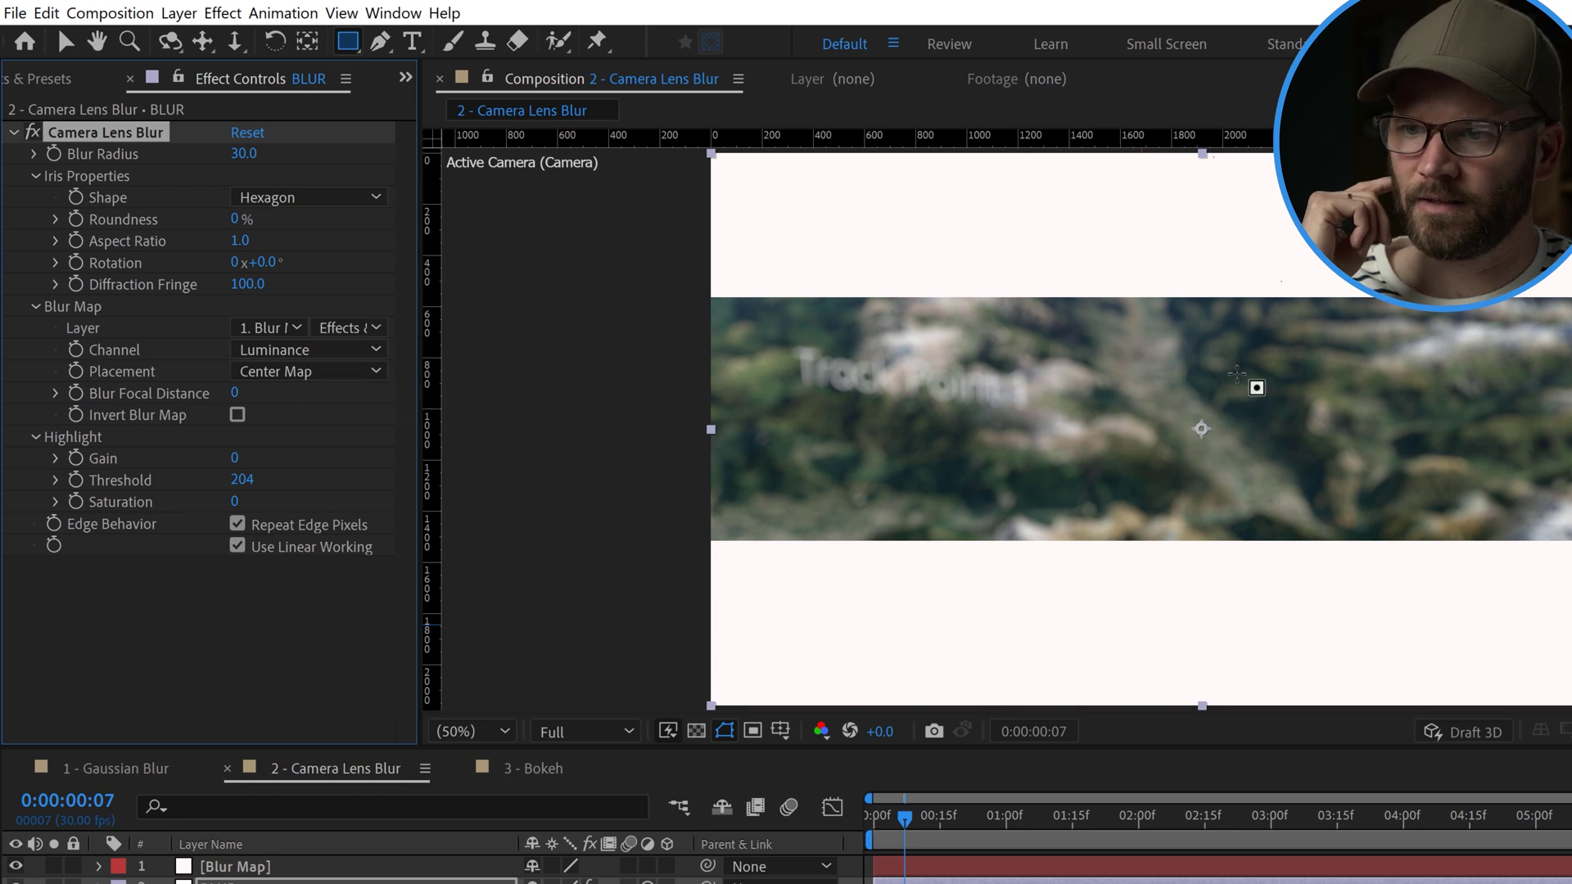
# Set the Camera Lens Blur's map channel to Alpha and hide the Blur Map layer
pyautogui.click(280, 352)
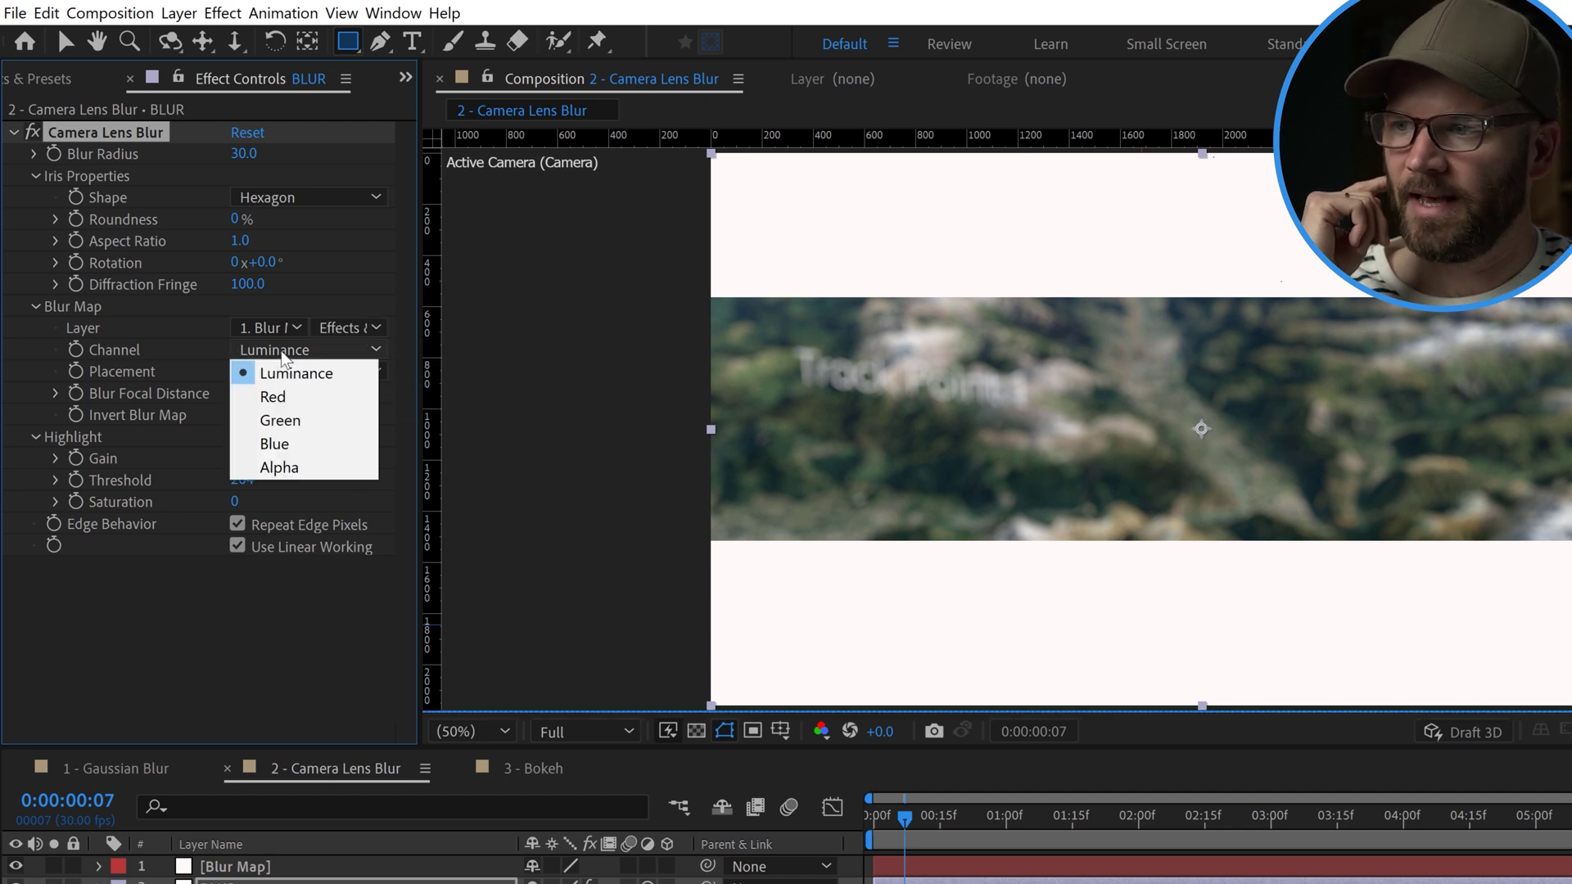
pyautogui.click(270, 471)
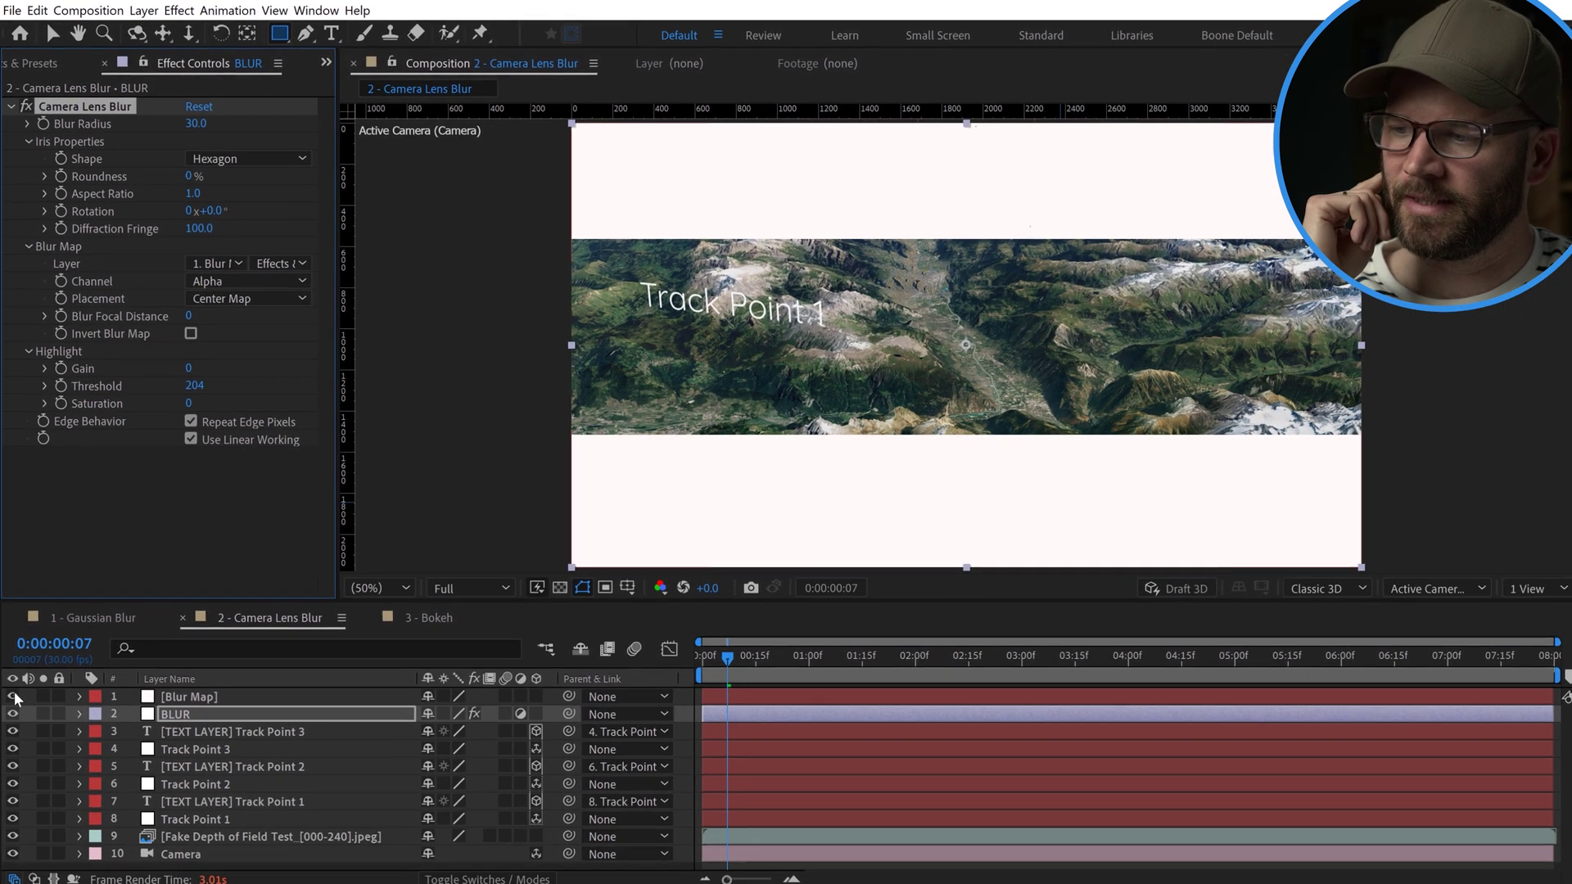
pyautogui.click(14, 697)
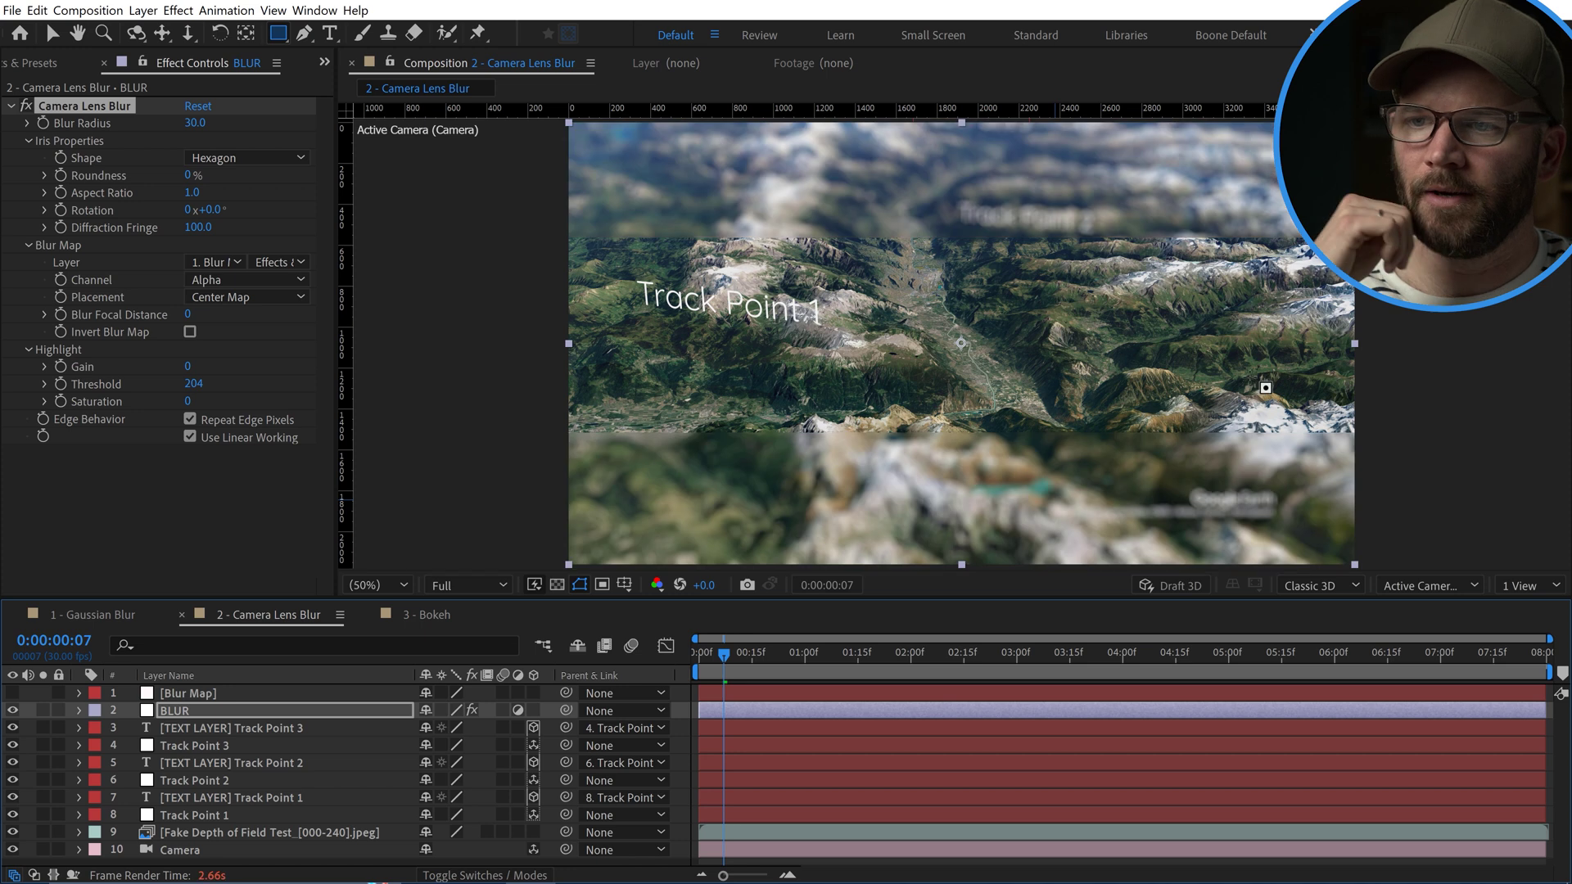
# Set the Mask 1 feather on the Blur Map layer to 300 pixels
pyautogui.click(245, 693)
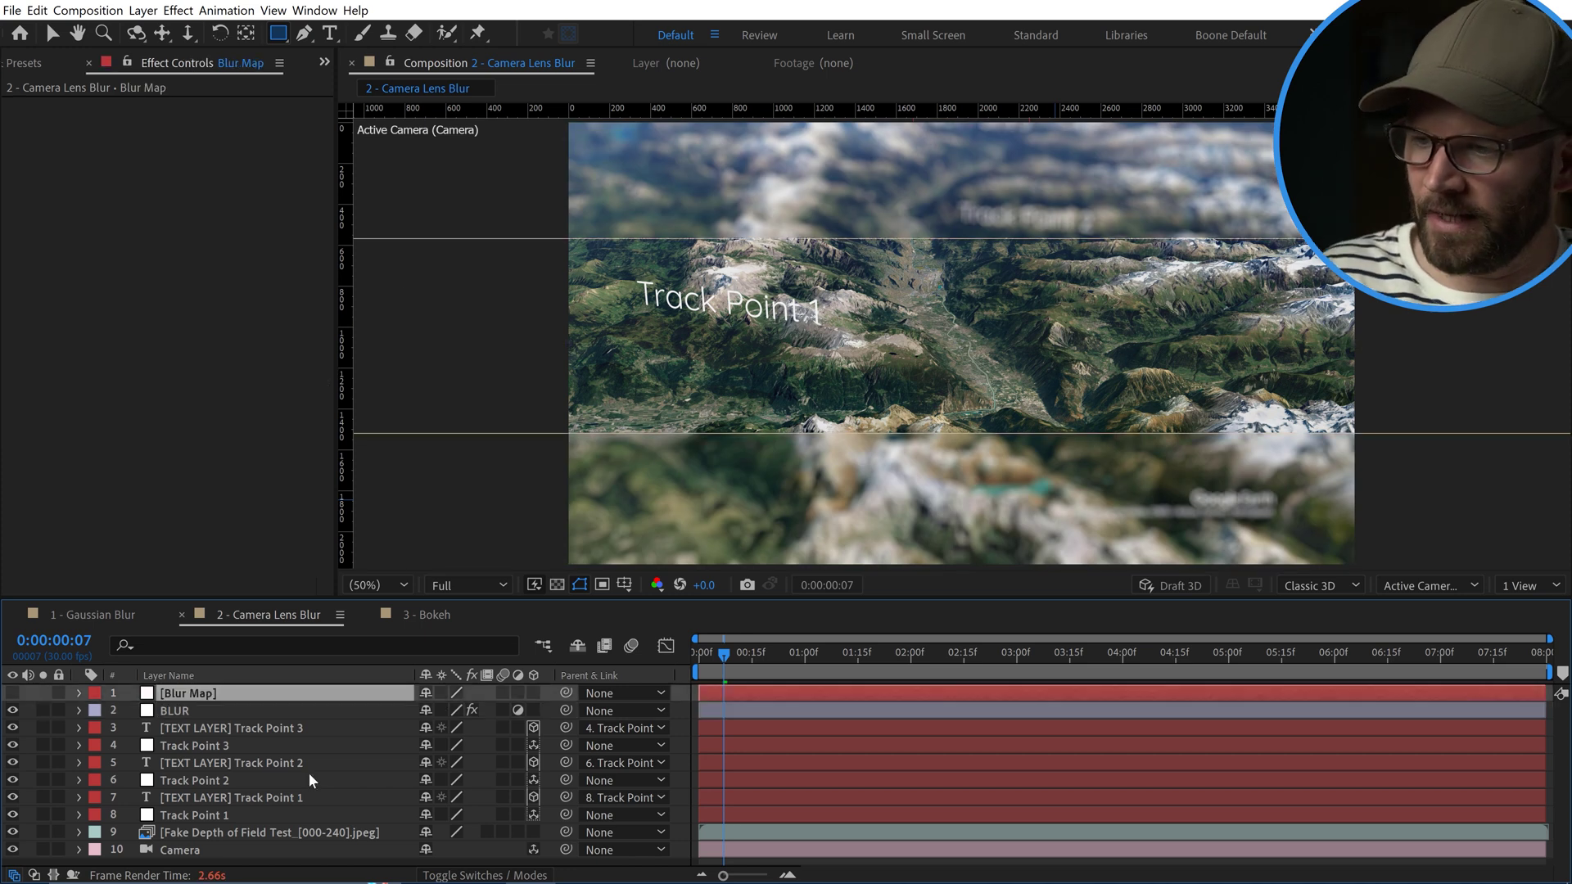
pyautogui.press('f')
pyautogui.click(453, 727)
pyautogui.write('3')
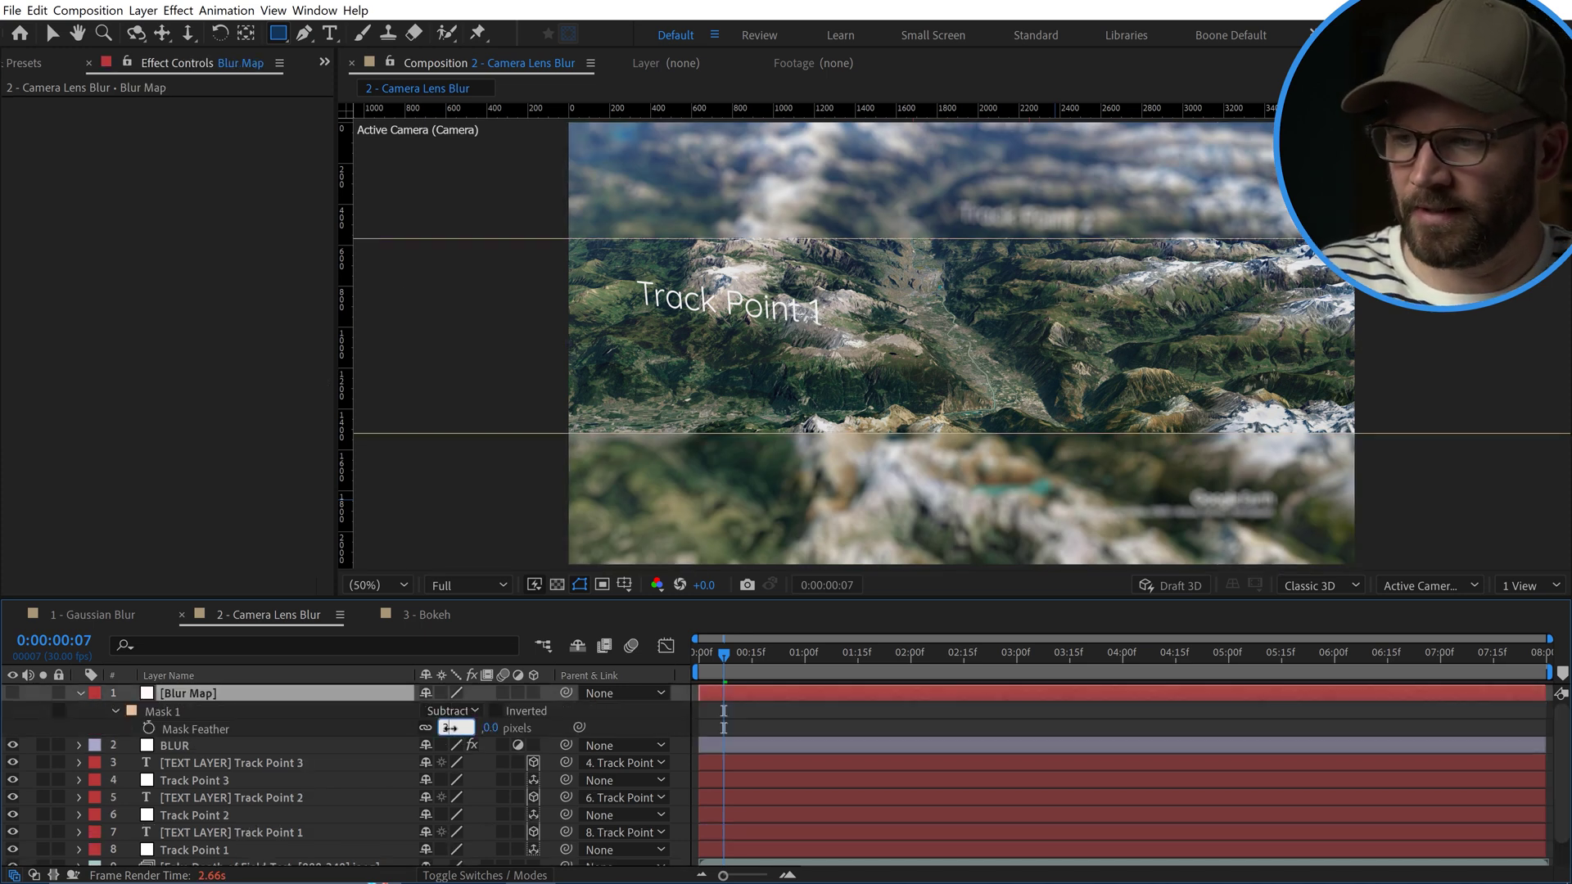
pyautogui.write('00')
pyautogui.press('Return')
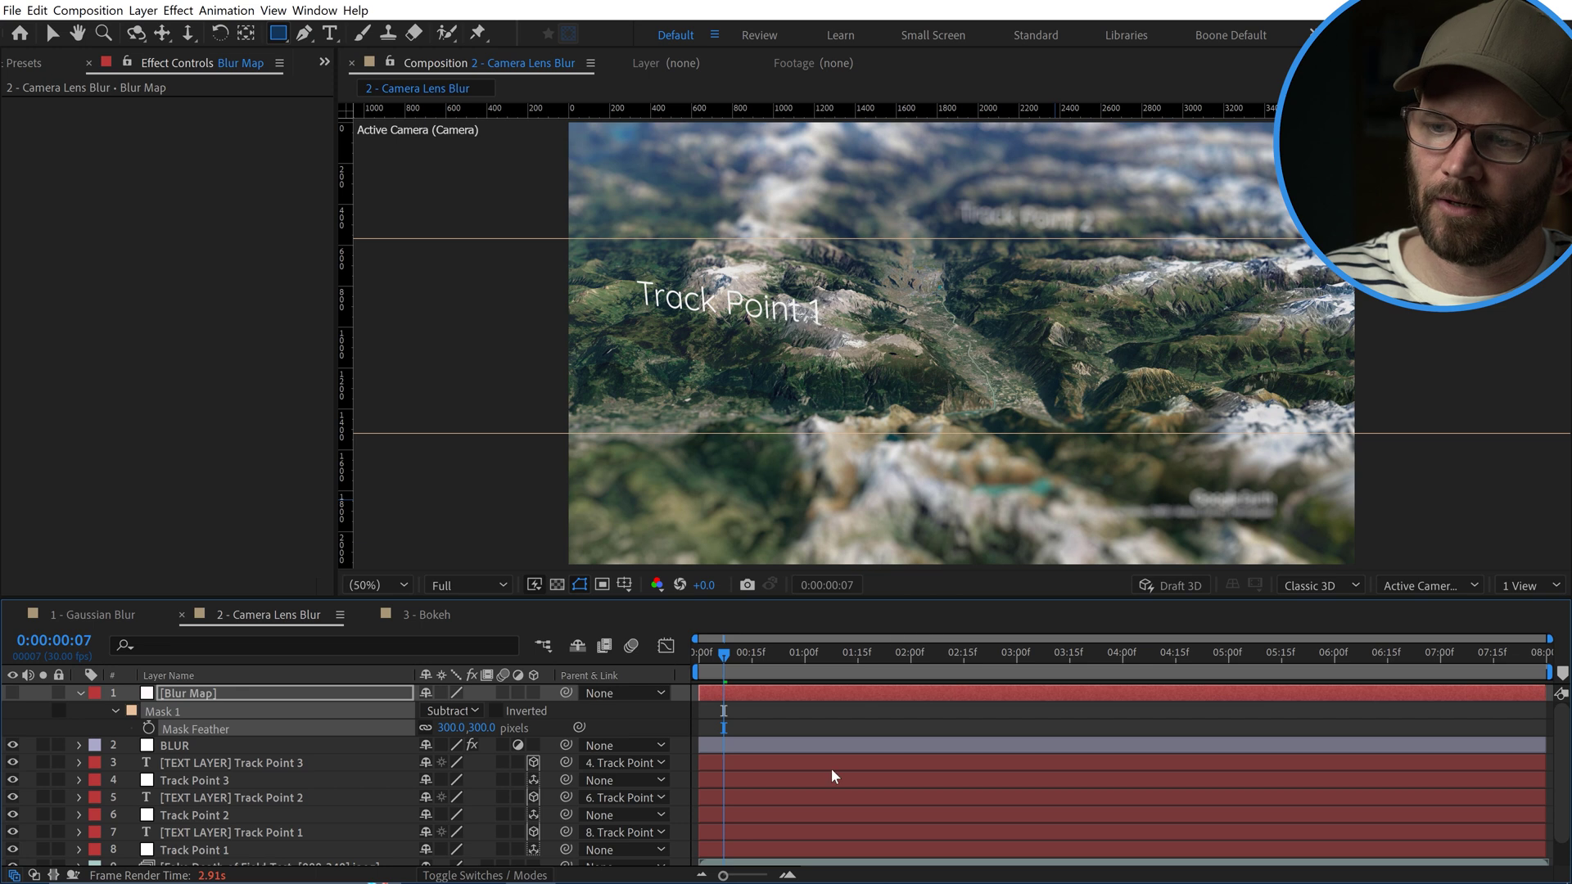
# Increase the Blur Map layer's mask feather to 500 pixels and check the blur transition around Track Points 1 and 2
pyautogui.click(871, 717)
pyautogui.click(451, 728)
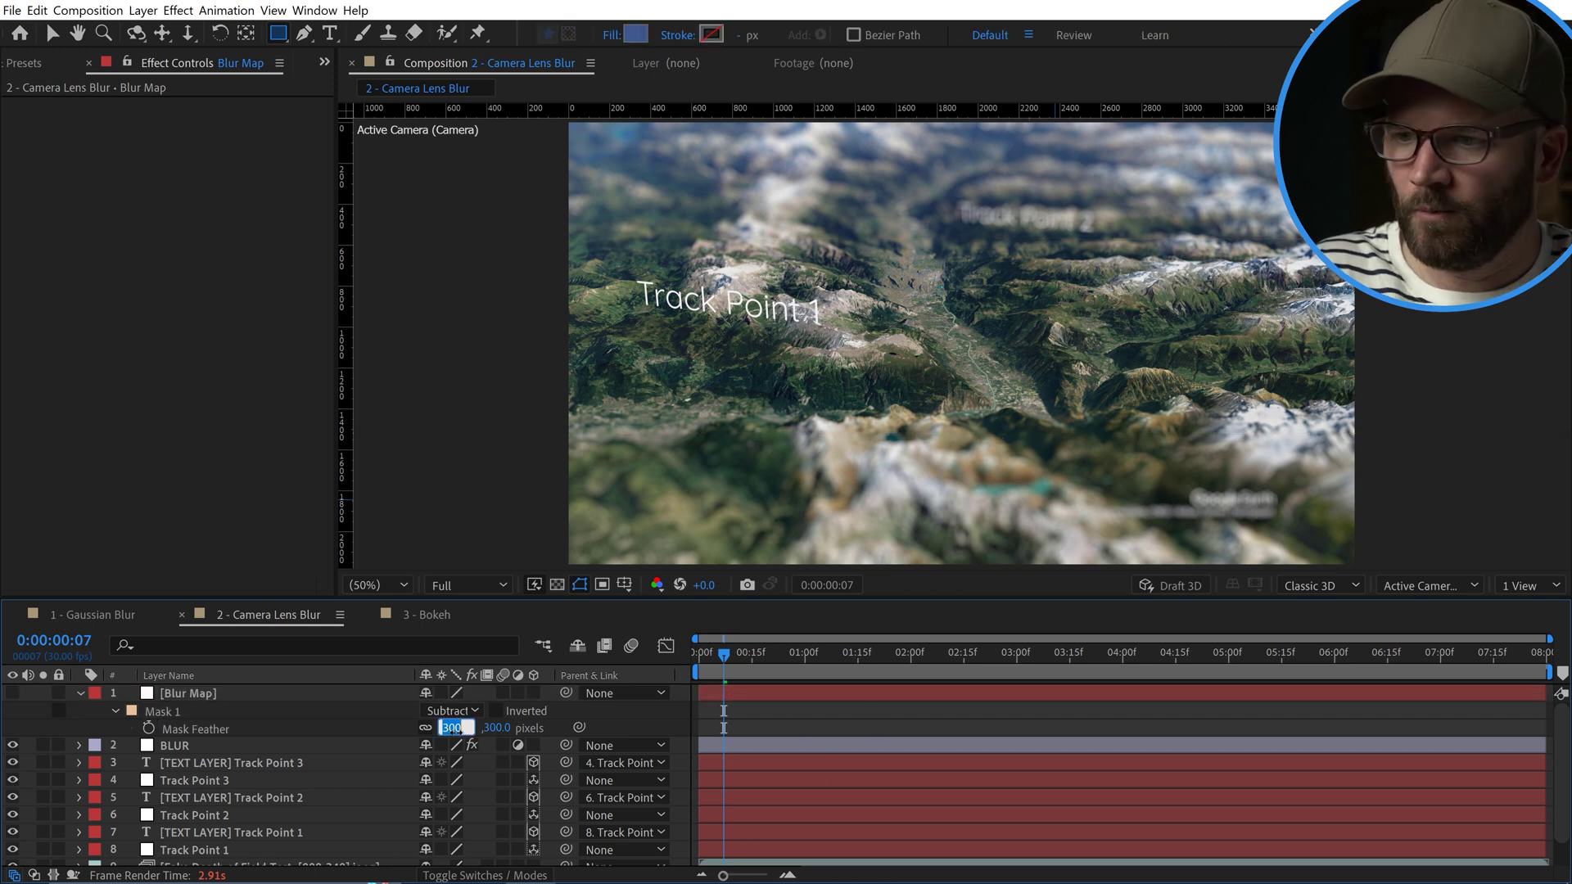
pyautogui.press('Return')
pyautogui.press('h')
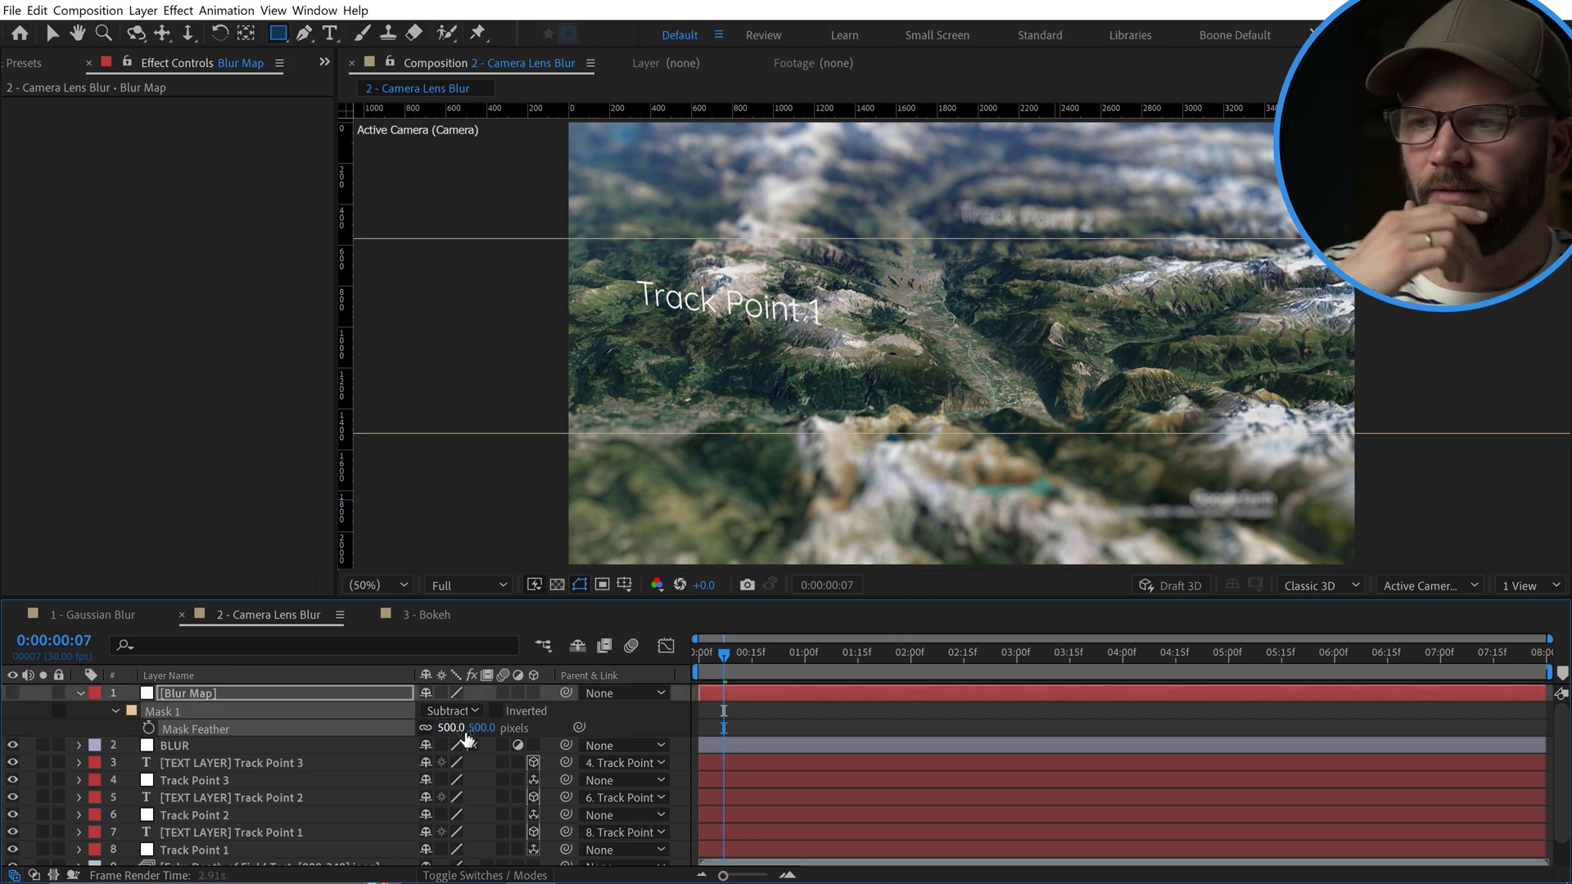
pyautogui.scroll(2, 984, 270)
pyautogui.moveTo(983, 270); pyautogui.dragTo(950, 384)
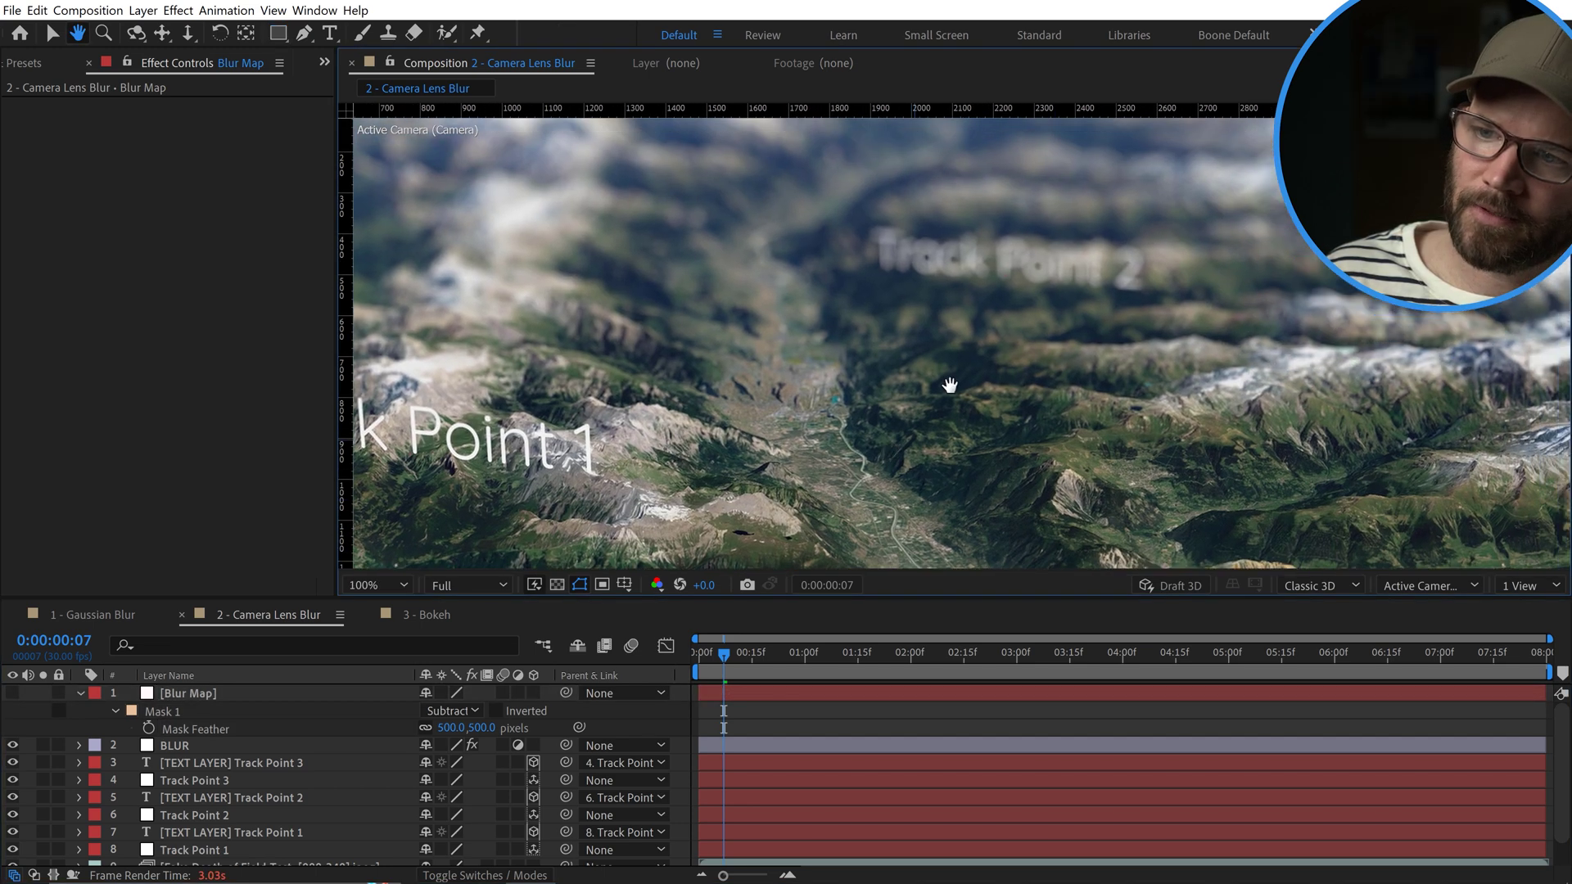
pyautogui.press('v')
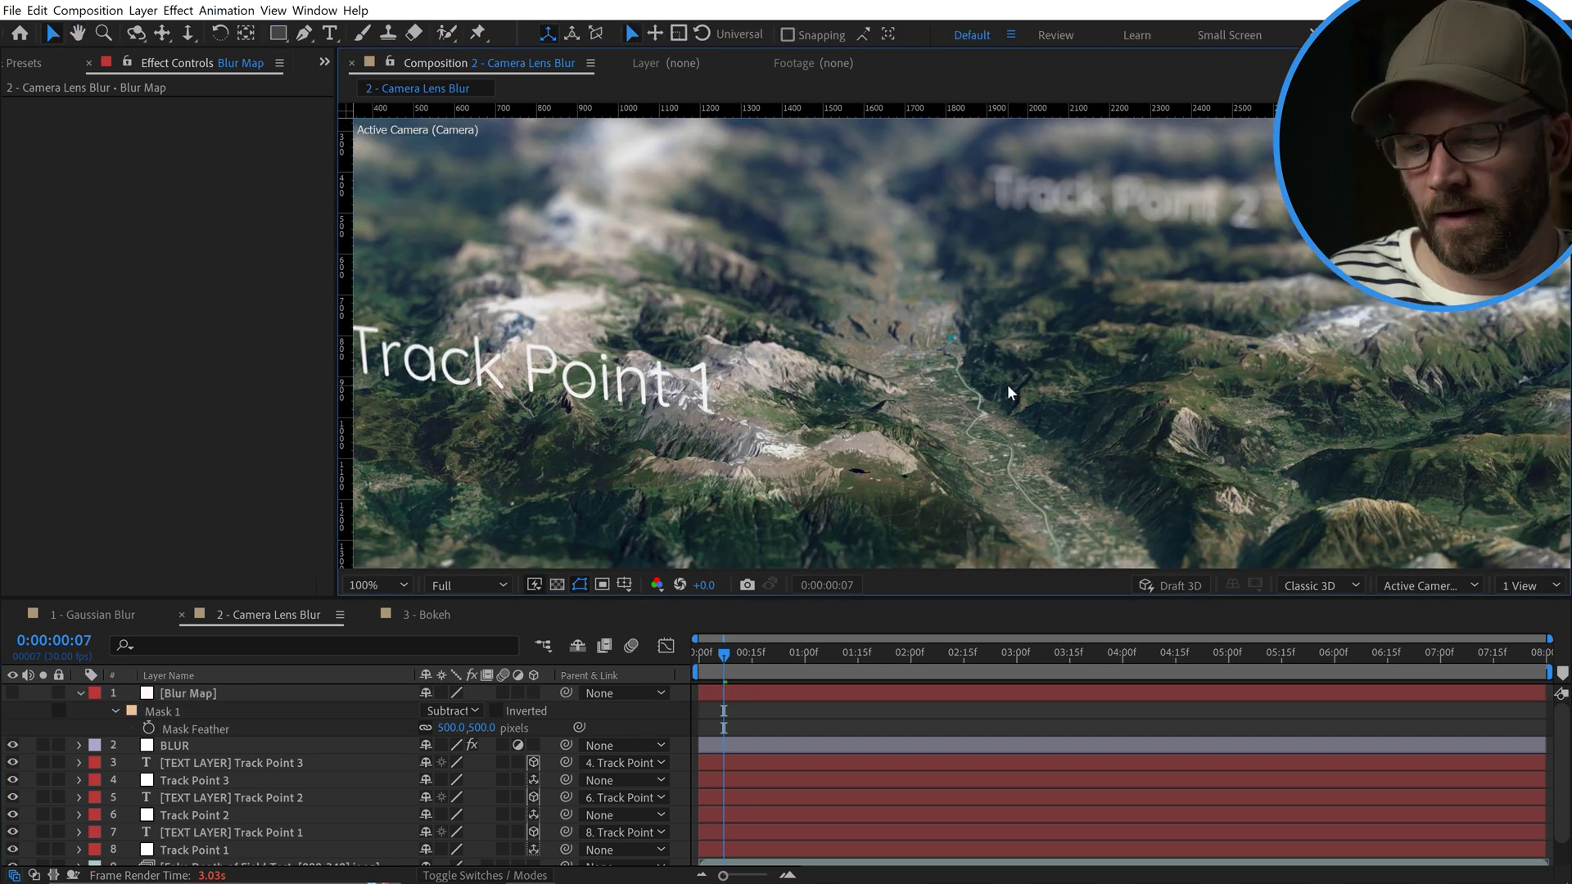
pyautogui.hotkey('shift', '/')
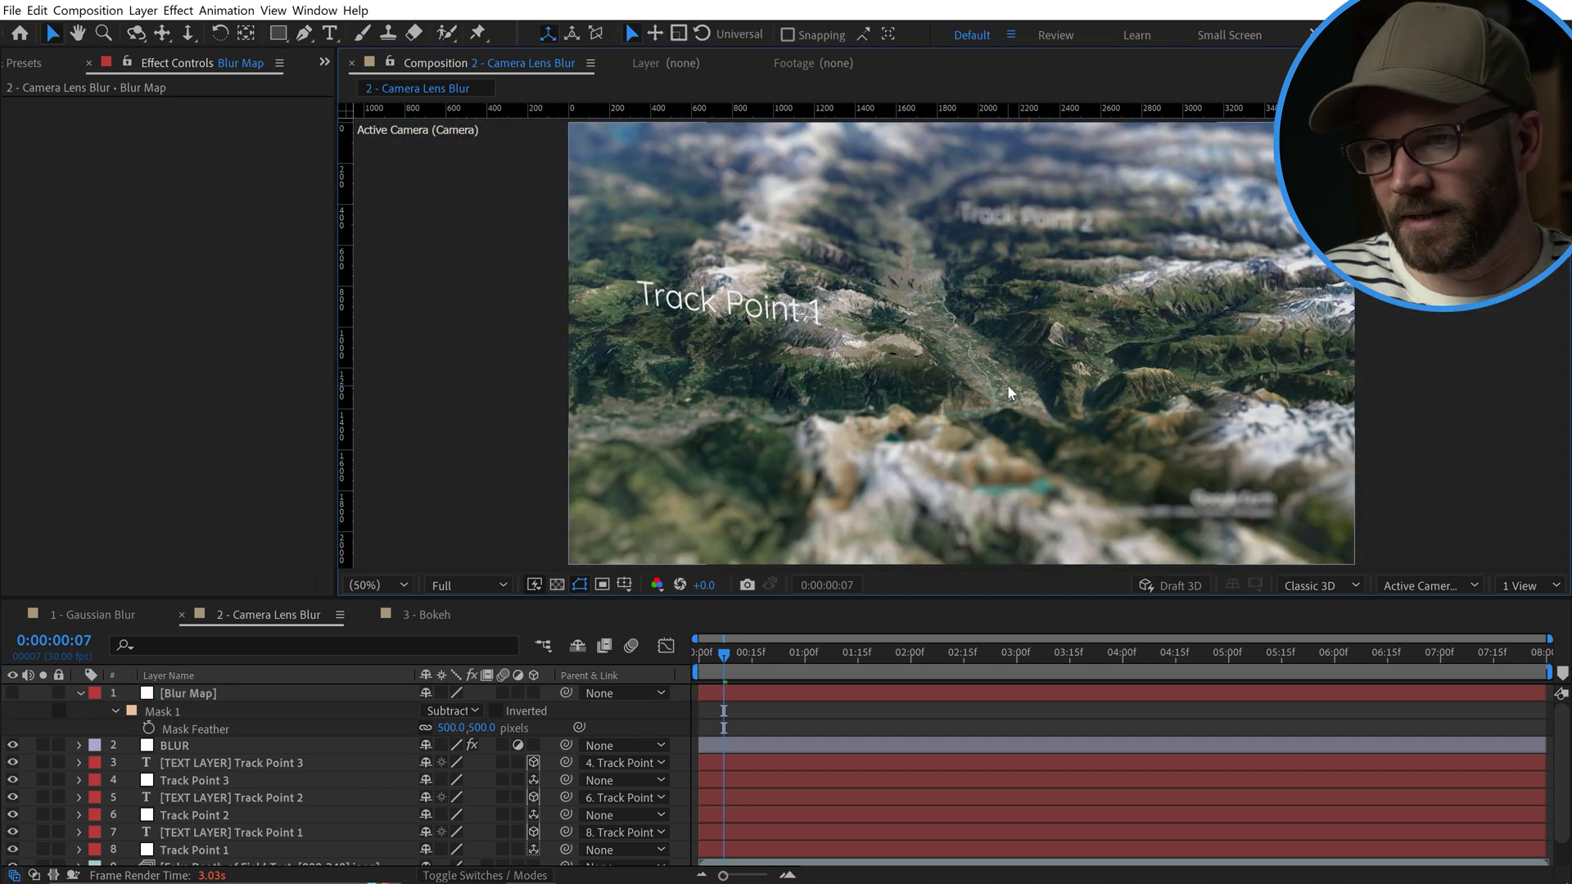
# Set the Blur Map layer's mask feather to 750 pixels and recheck the Camera Lens Blur's map layer and channel choices, keeping Blur Map and Alpha
pyautogui.click(451, 728)
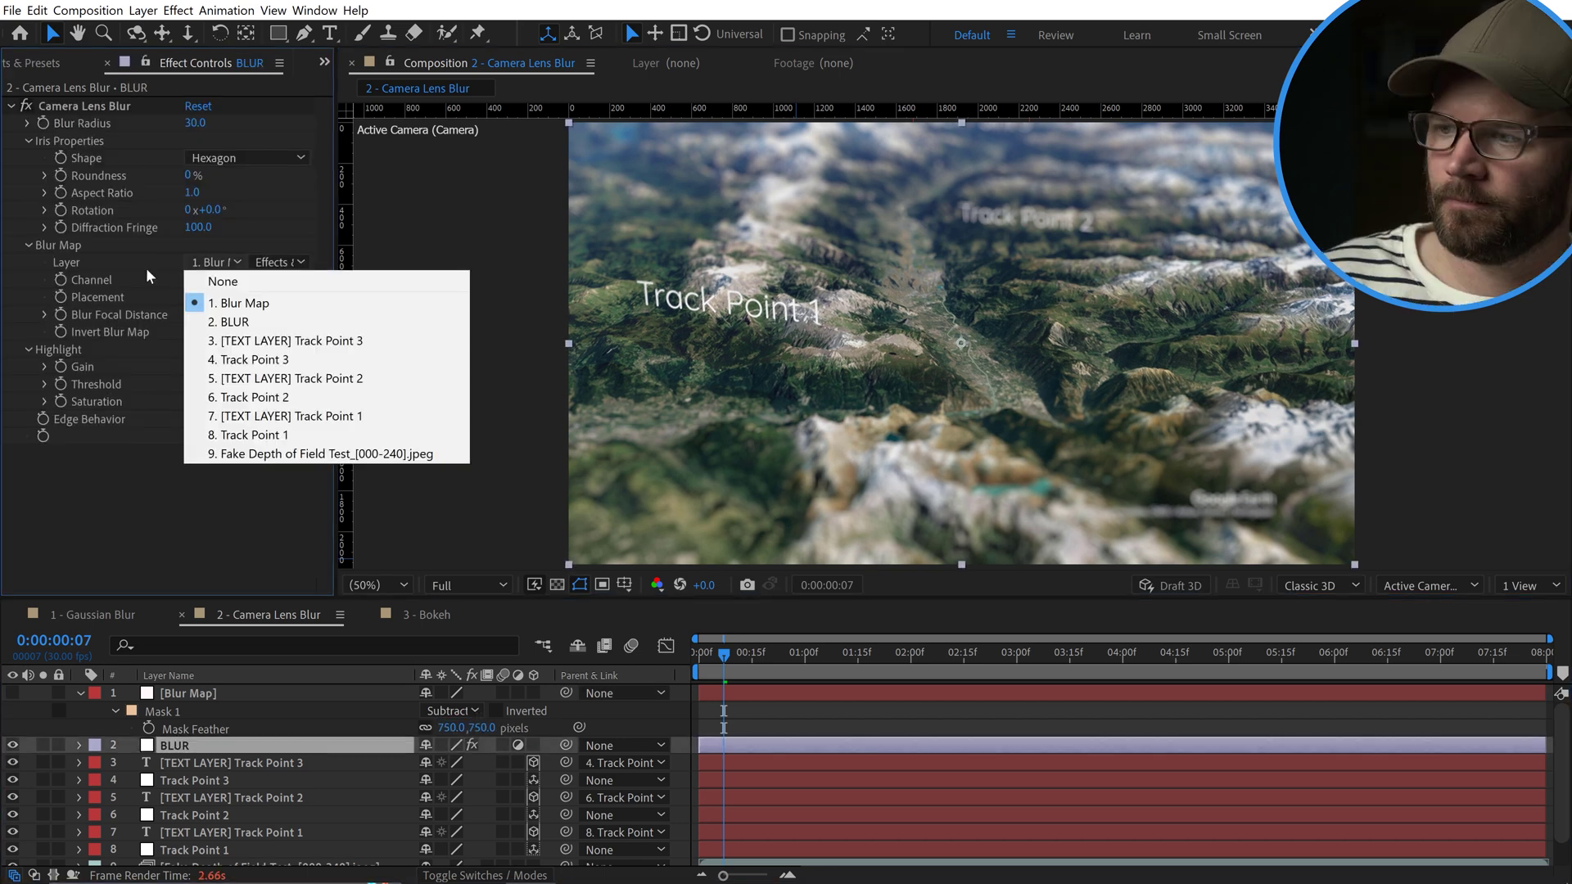
pyautogui.click(245, 302)
pyautogui.click(239, 280)
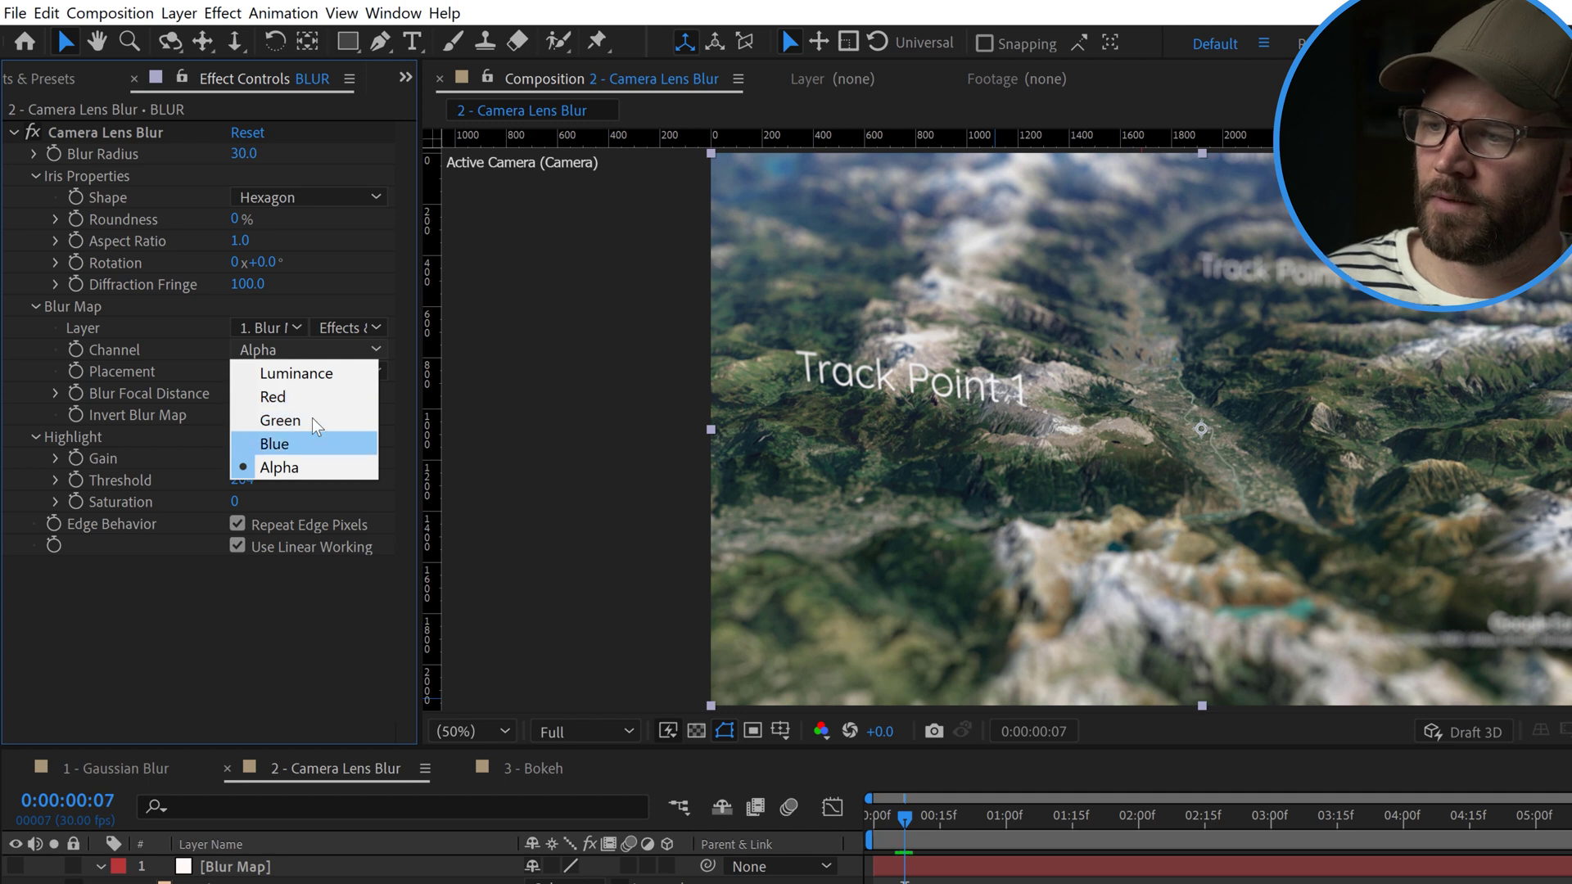
pyautogui.click(278, 618)
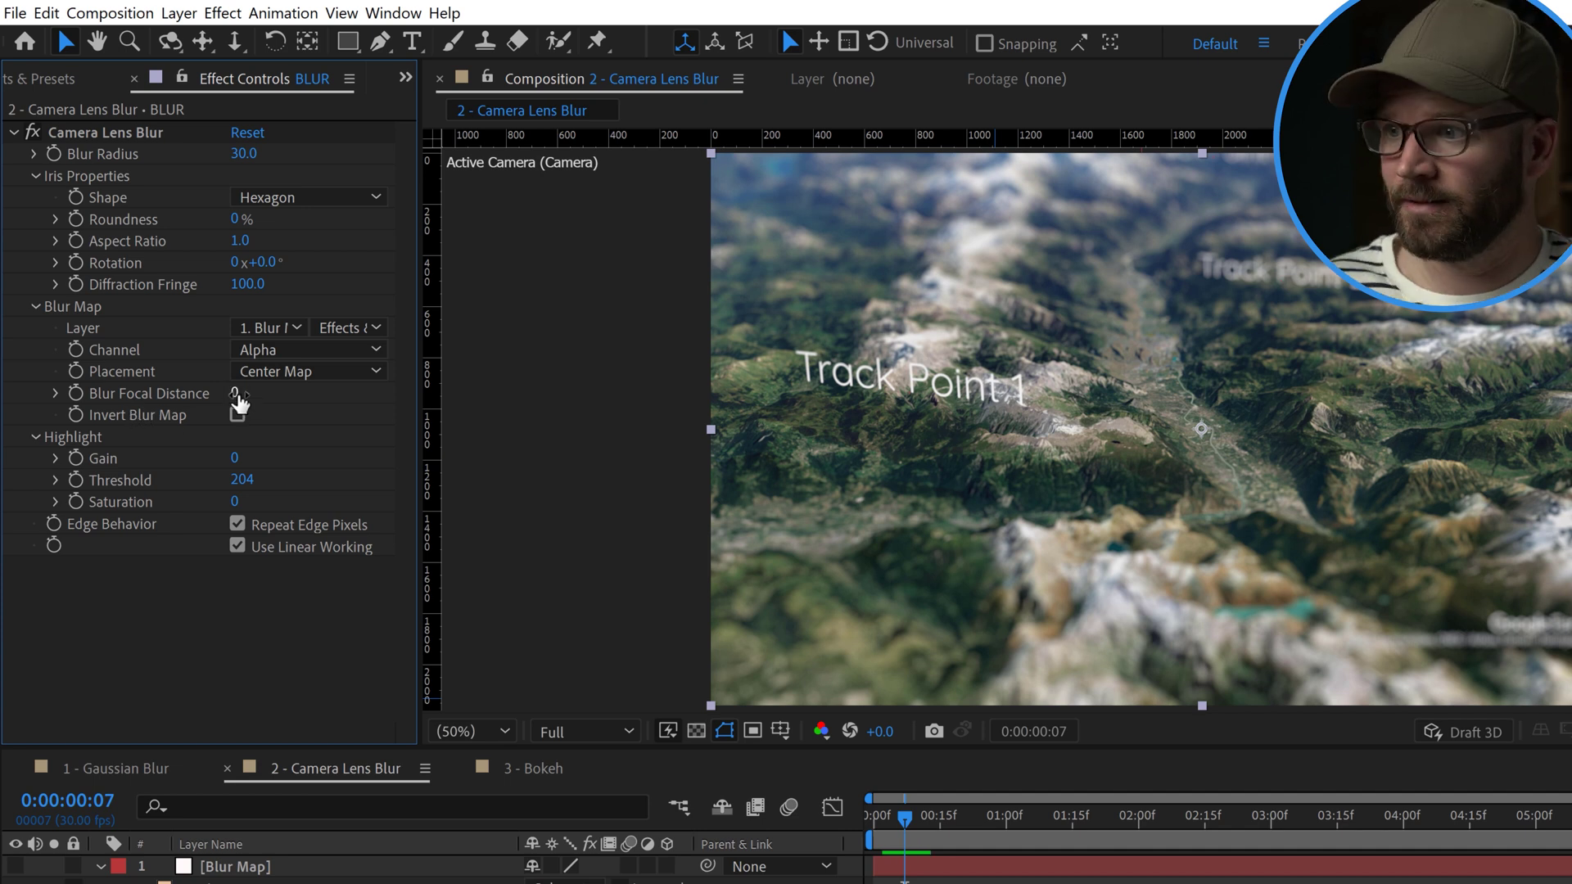
# Adjust the Camera Lens Blur's Blur Focal Distance on the BLUR layer while judging the focus around Track Point 1
pyautogui.scroll(2, 868, 351)
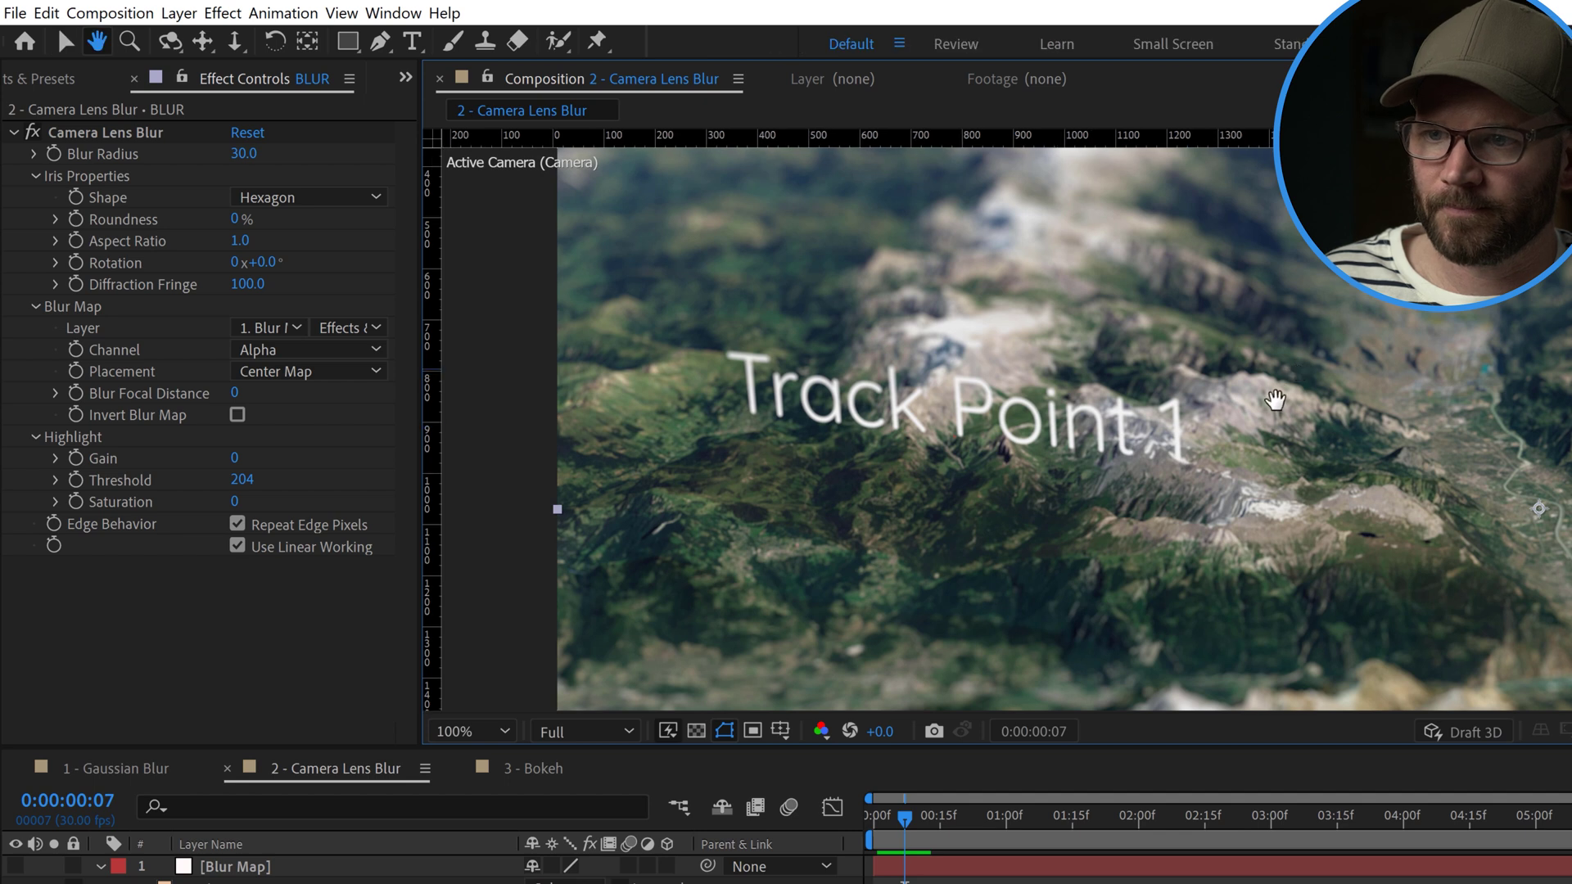
pyautogui.moveTo(1274, 390); pyautogui.dragTo(1217, 451)
pyautogui.moveTo(237, 398); pyautogui.dragTo(305, 360)
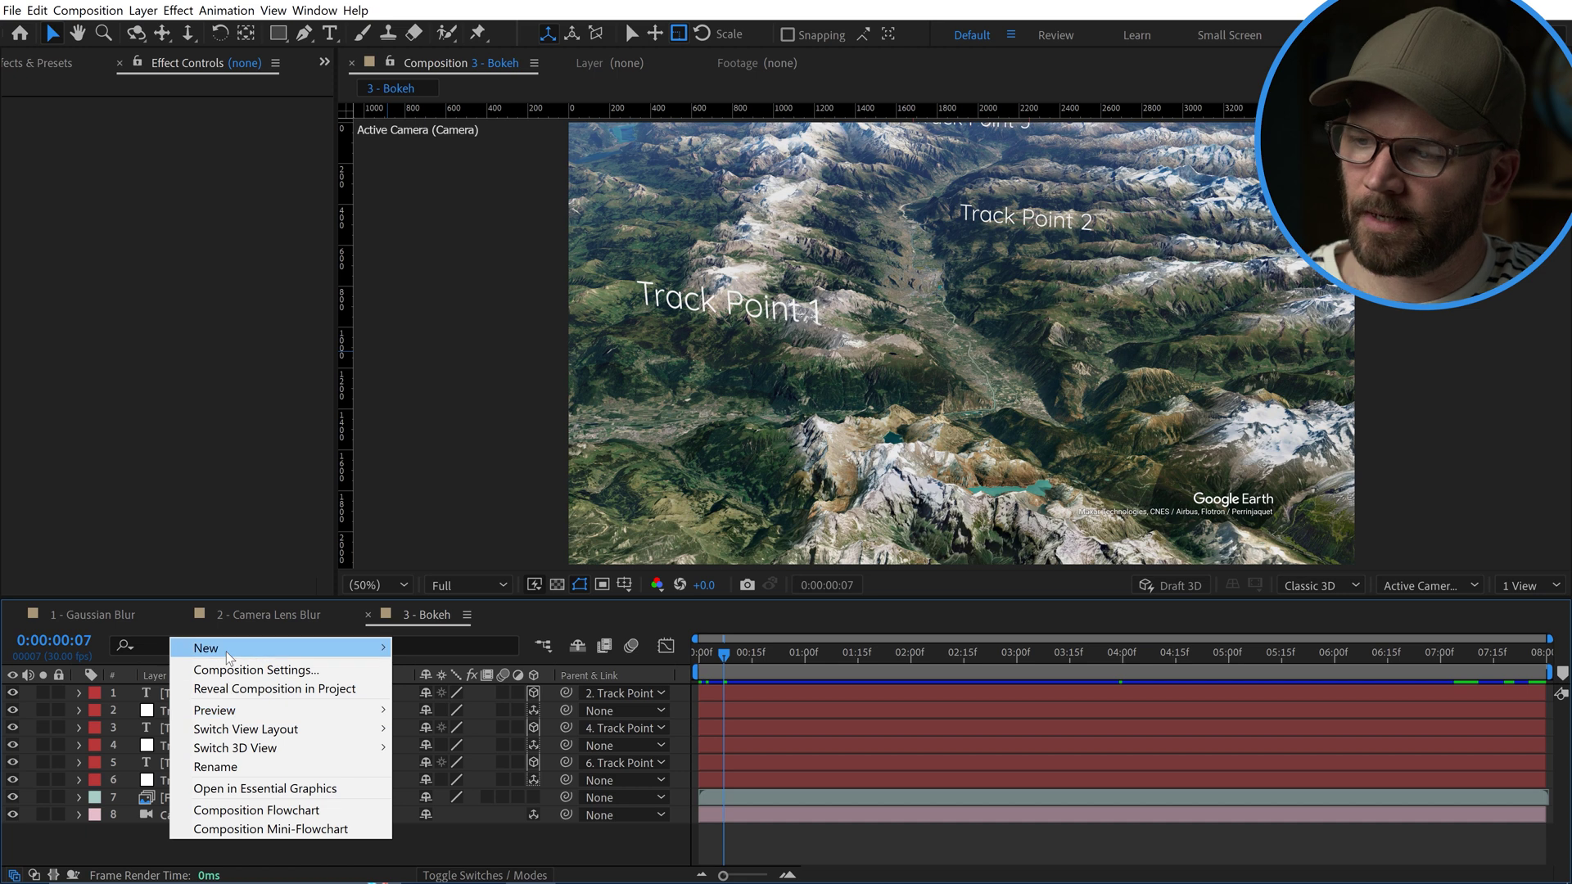
# Add an adjustment layer to the 3 - Bokeh composition and apply the CROSSPHERE Bokeh effect to it
pyautogui.moveTo(226, 651)
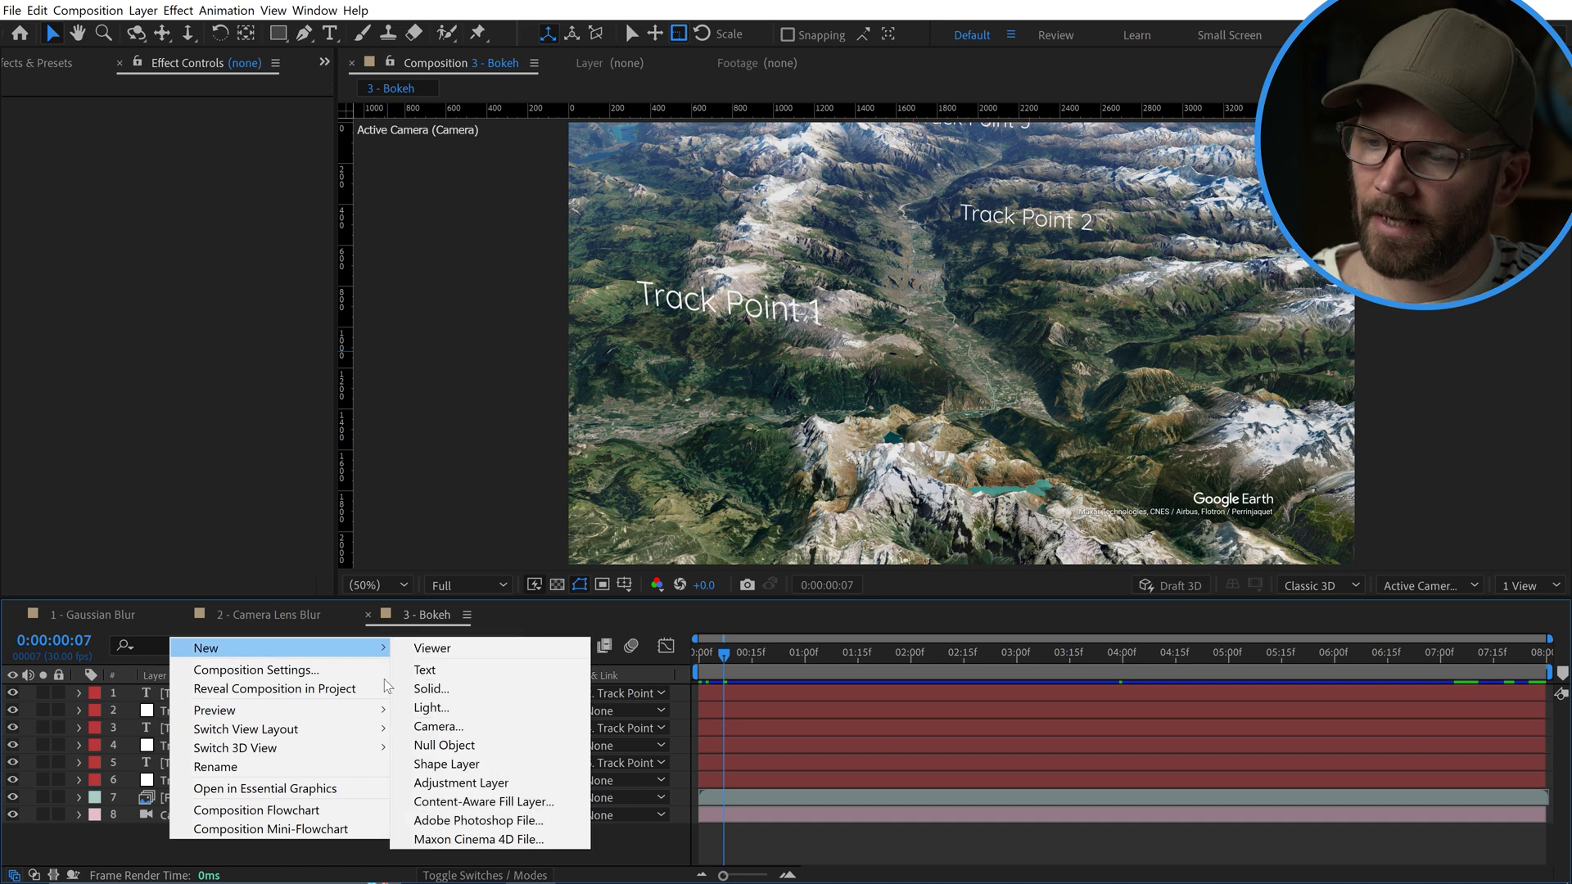
pyautogui.click(449, 779)
pyautogui.hotkey('ctrl', '5')
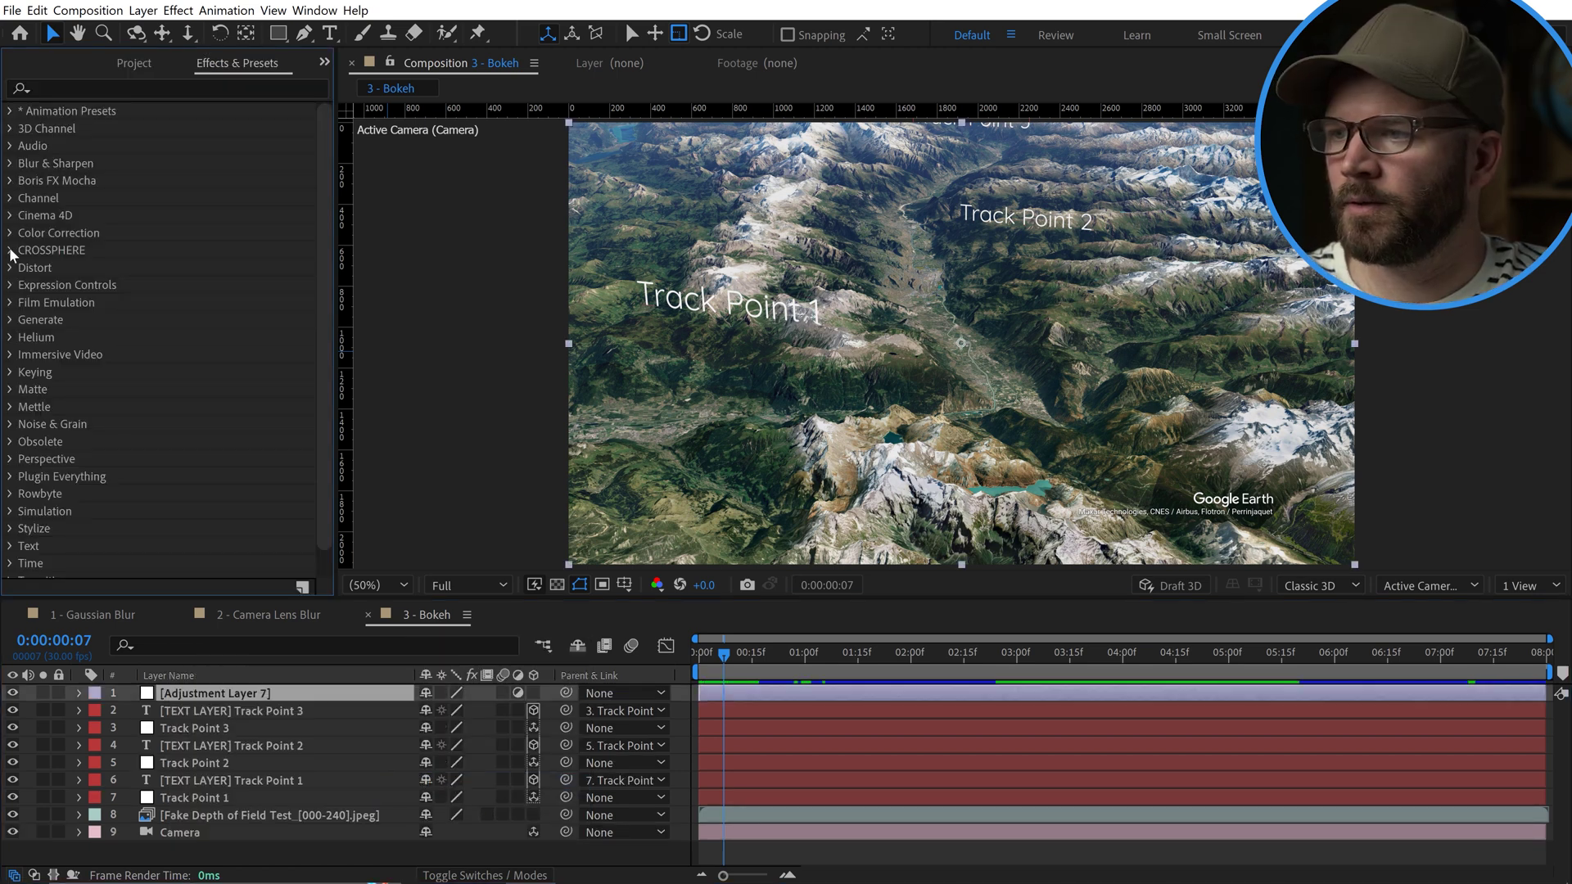
pyautogui.click(11, 251)
pyautogui.moveTo(66, 267); pyautogui.dragTo(224, 694)
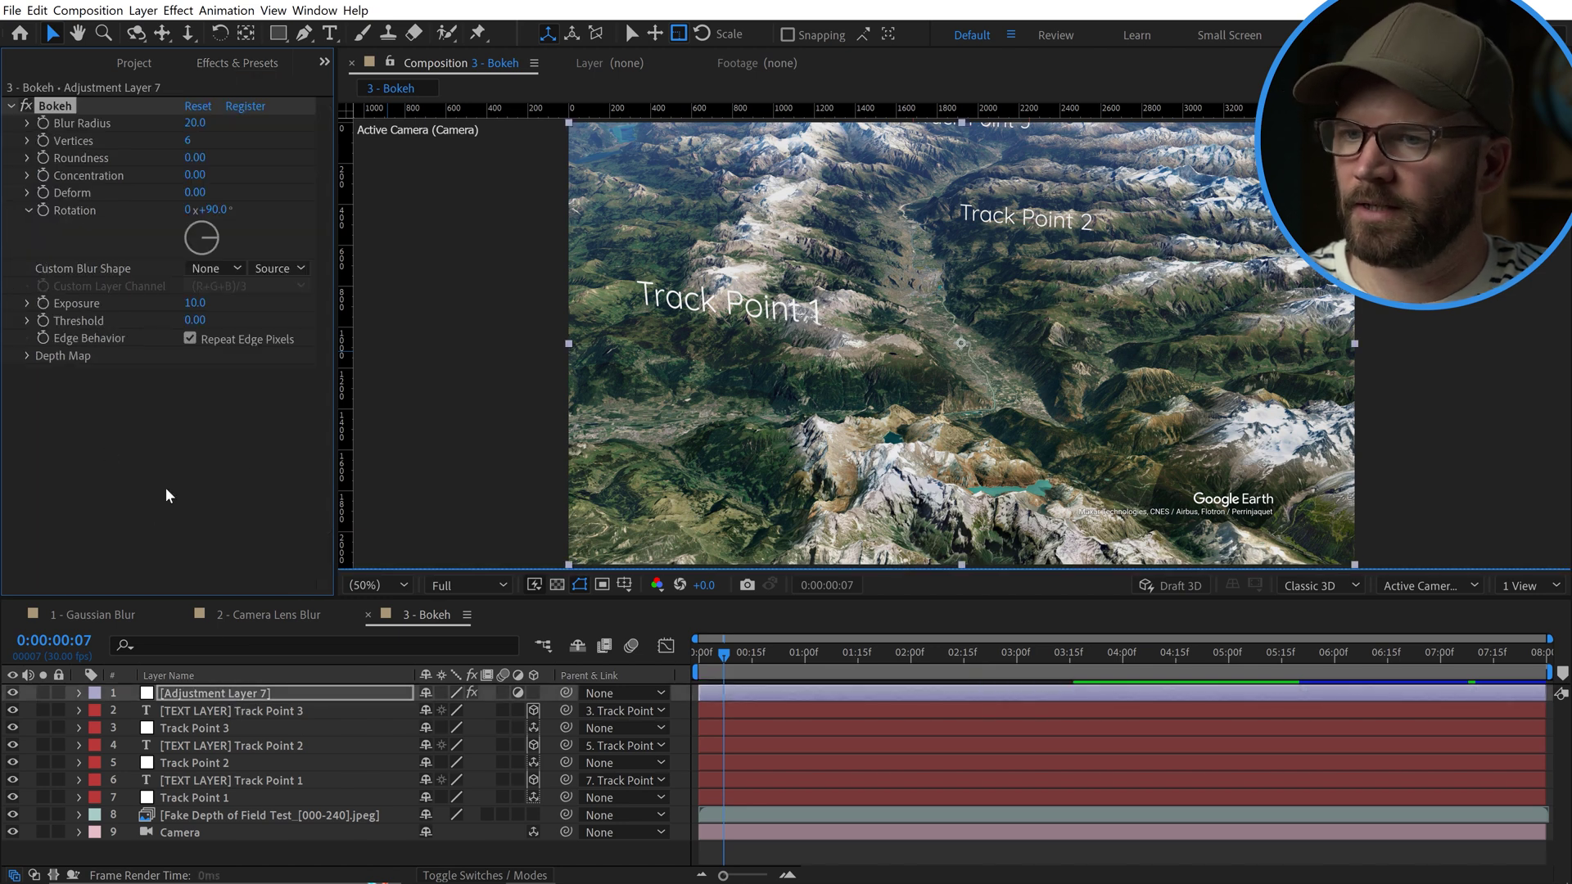
pyautogui.click(57, 344)
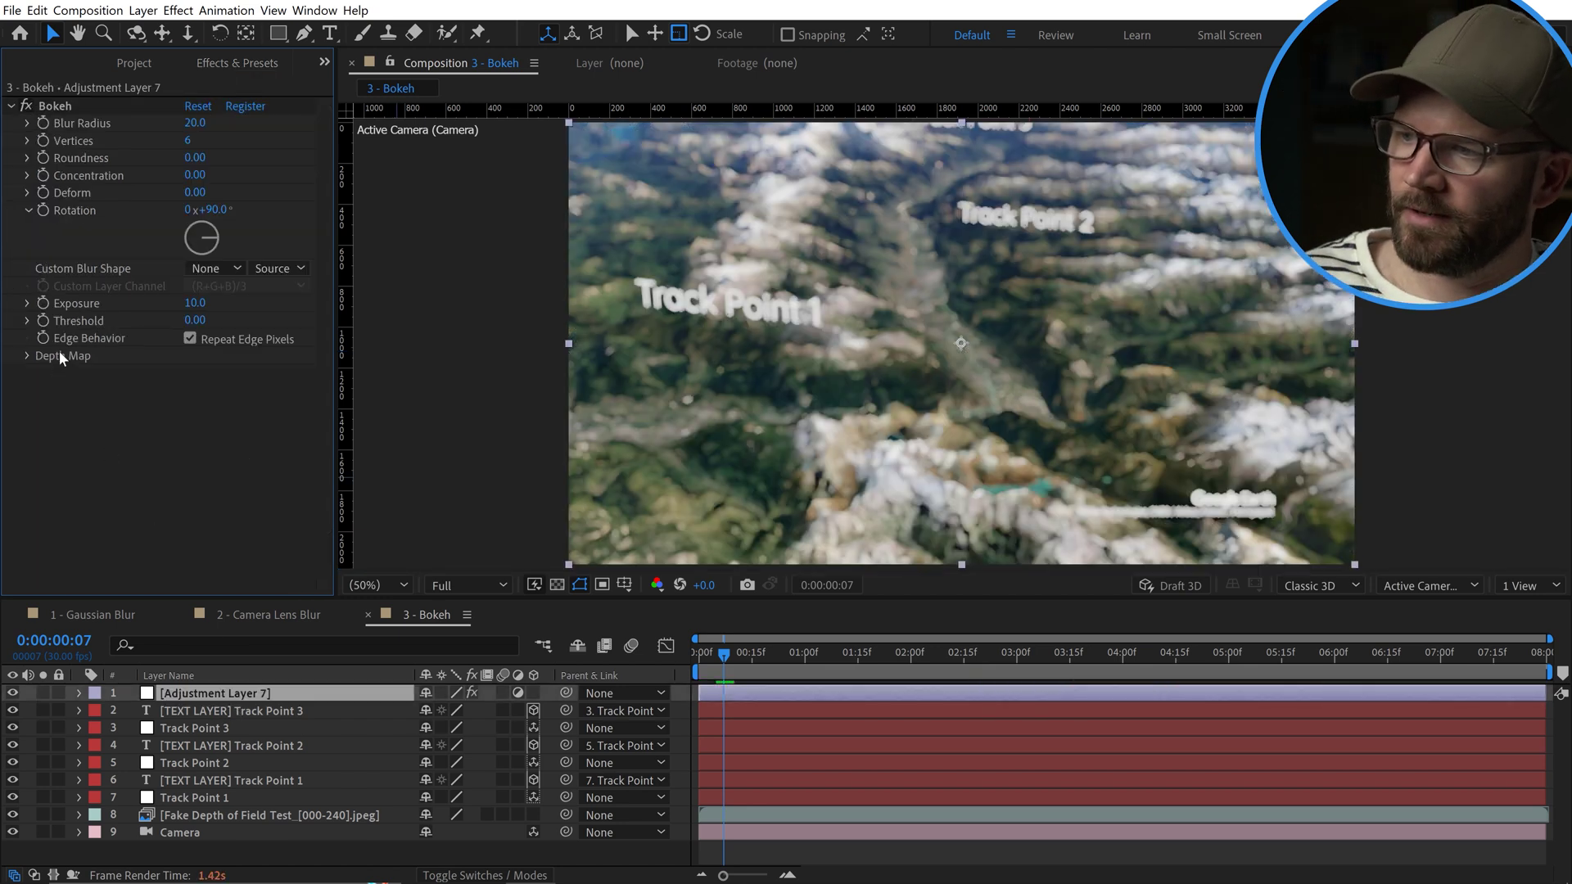
# Copy the Blur Map layer from the 2 - Camera Lens Blur composition into the 3 - Bokeh composition
pyautogui.click(251, 616)
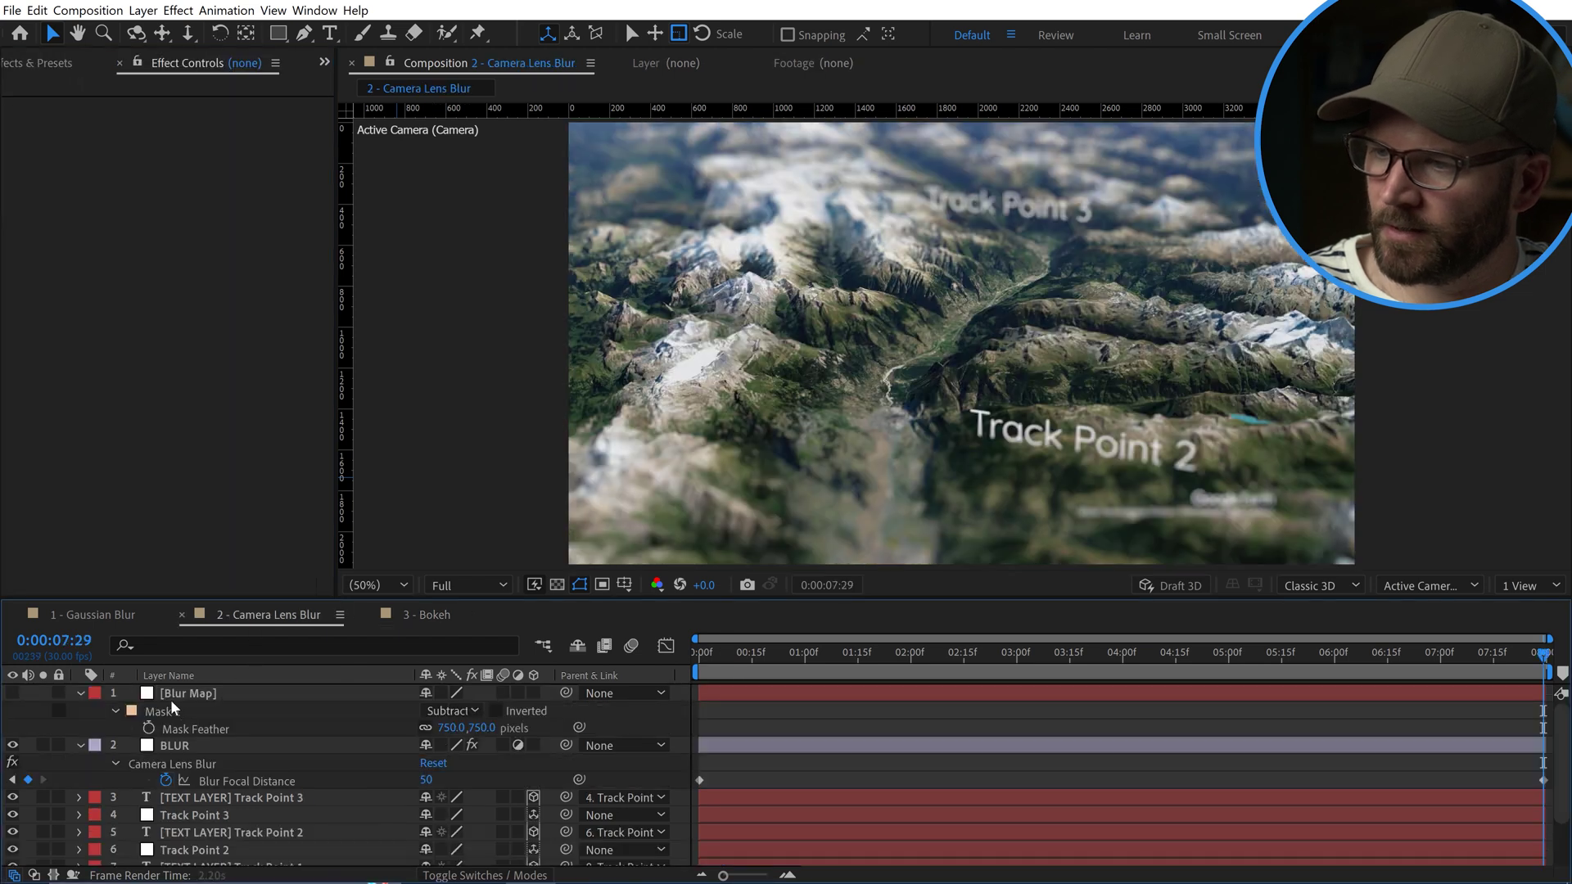
pyautogui.click(177, 695)
pyautogui.click(422, 614)
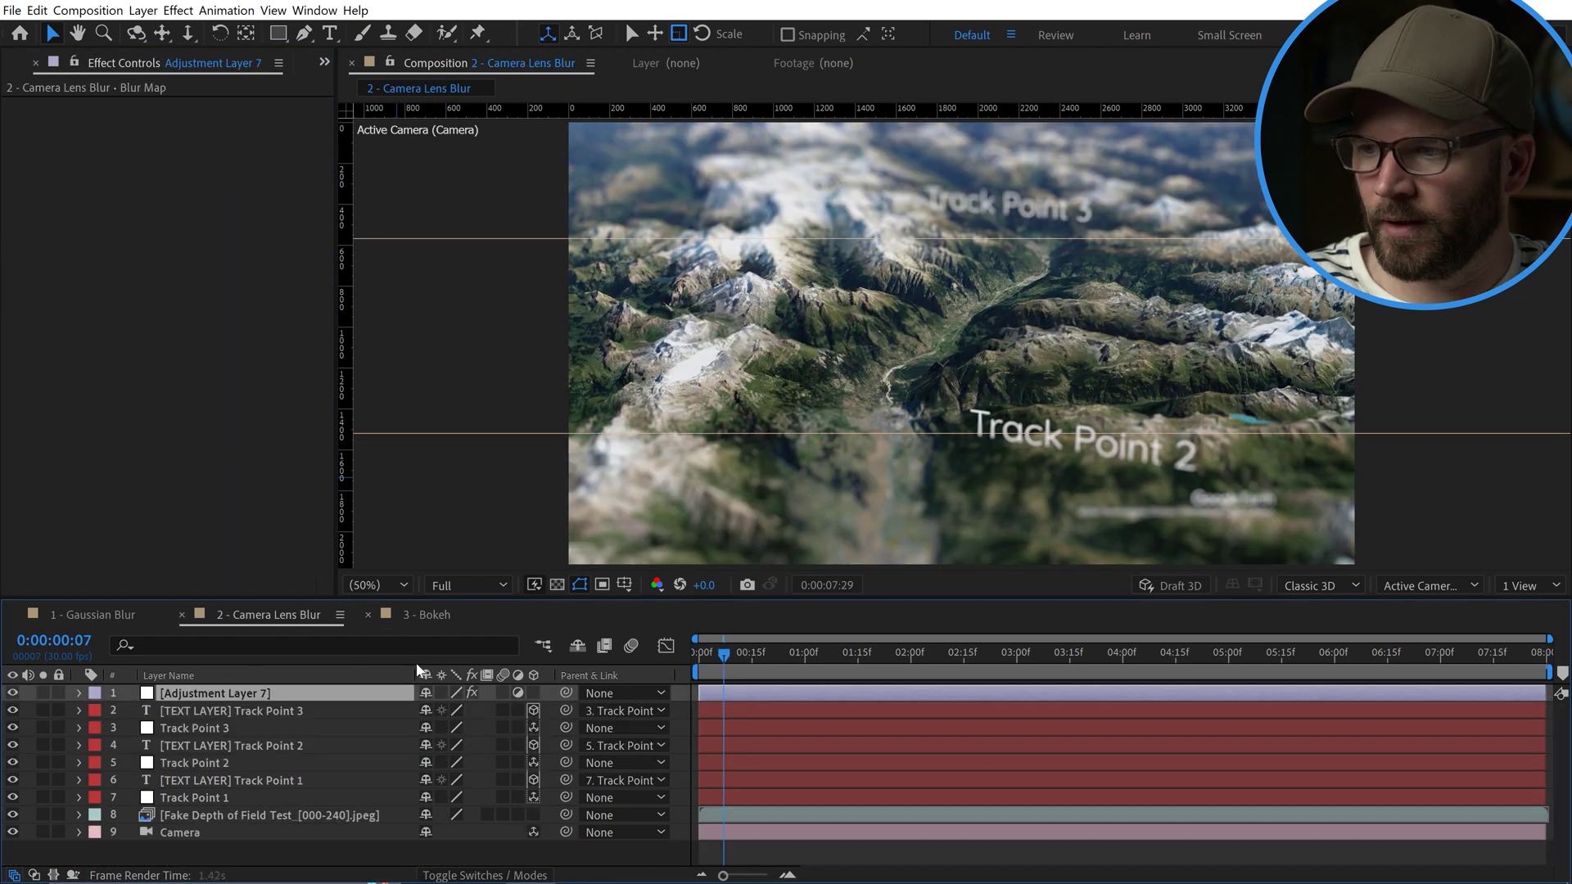
pyautogui.hotkey('ctrl', 'v')
# Rename the adjustment layer in the 3 - Bokeh composition as BLUR
pyautogui.click(205, 712)
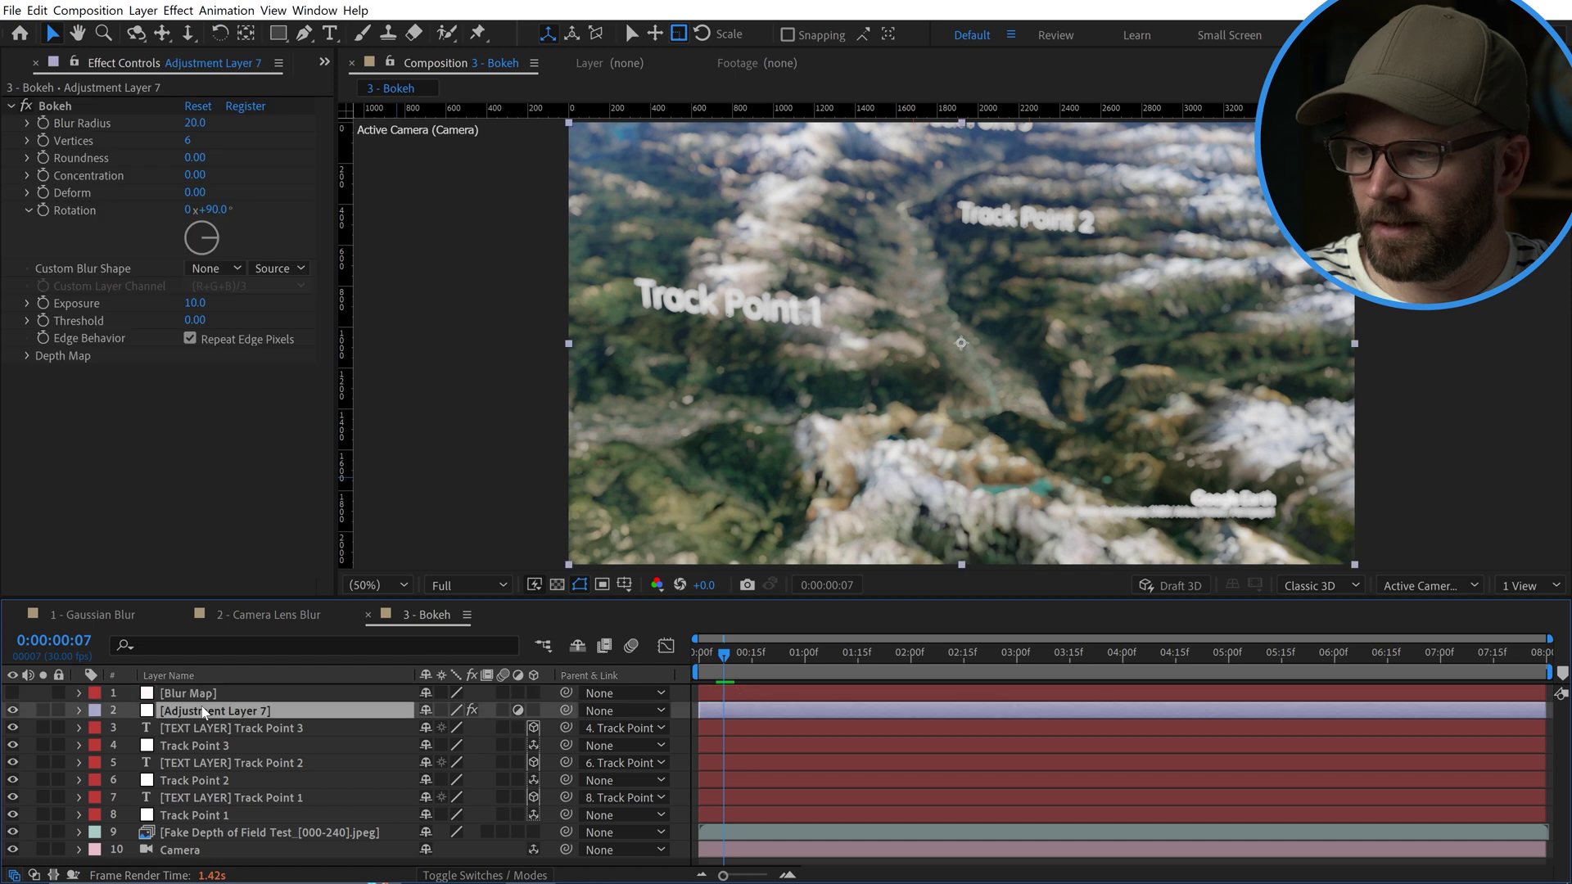
pyautogui.press('Return')
pyautogui.write('BlU')
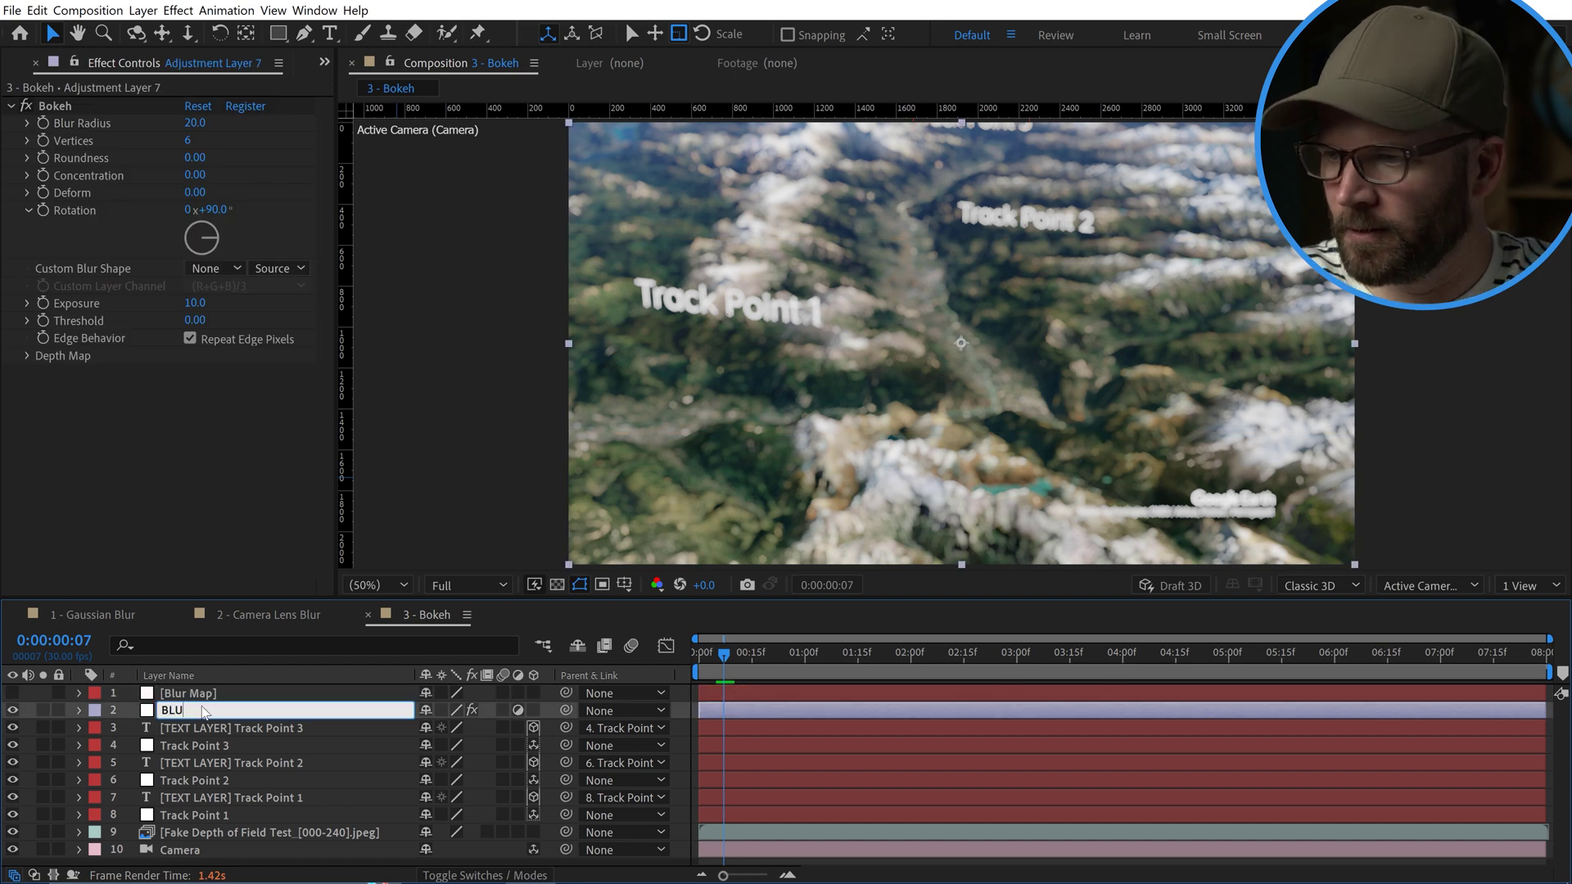
pyautogui.write('R')
pyautogui.press('Return')
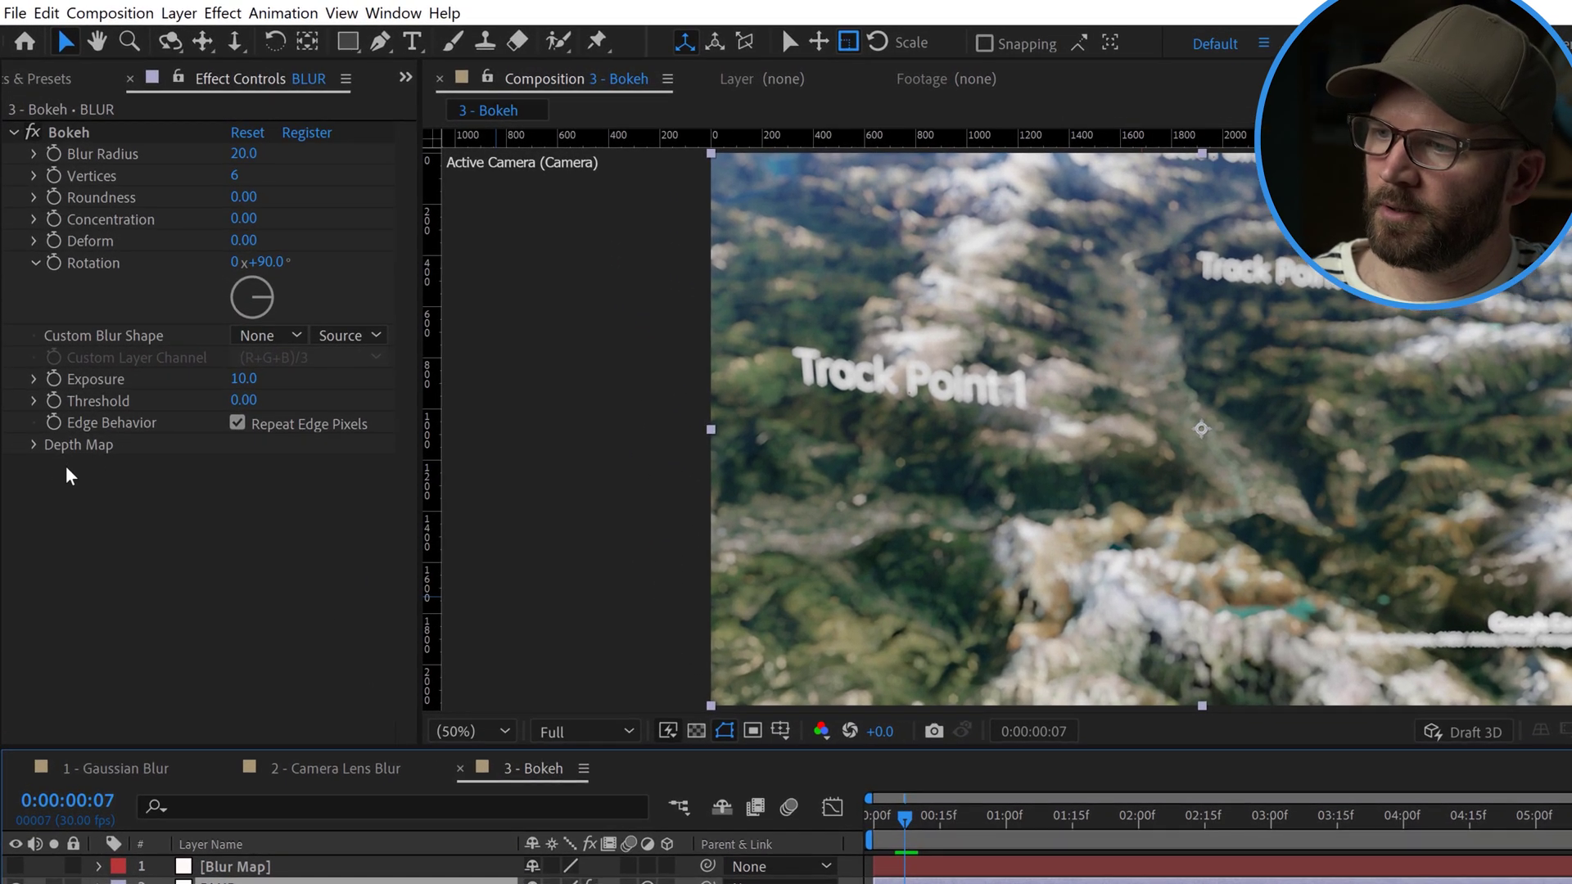
# Use the Blur Map layer as the Bokeh effect's depth map, sourced from Effects & Masks with the Alpha channel
pyautogui.click(35, 445)
pyautogui.click(298, 466)
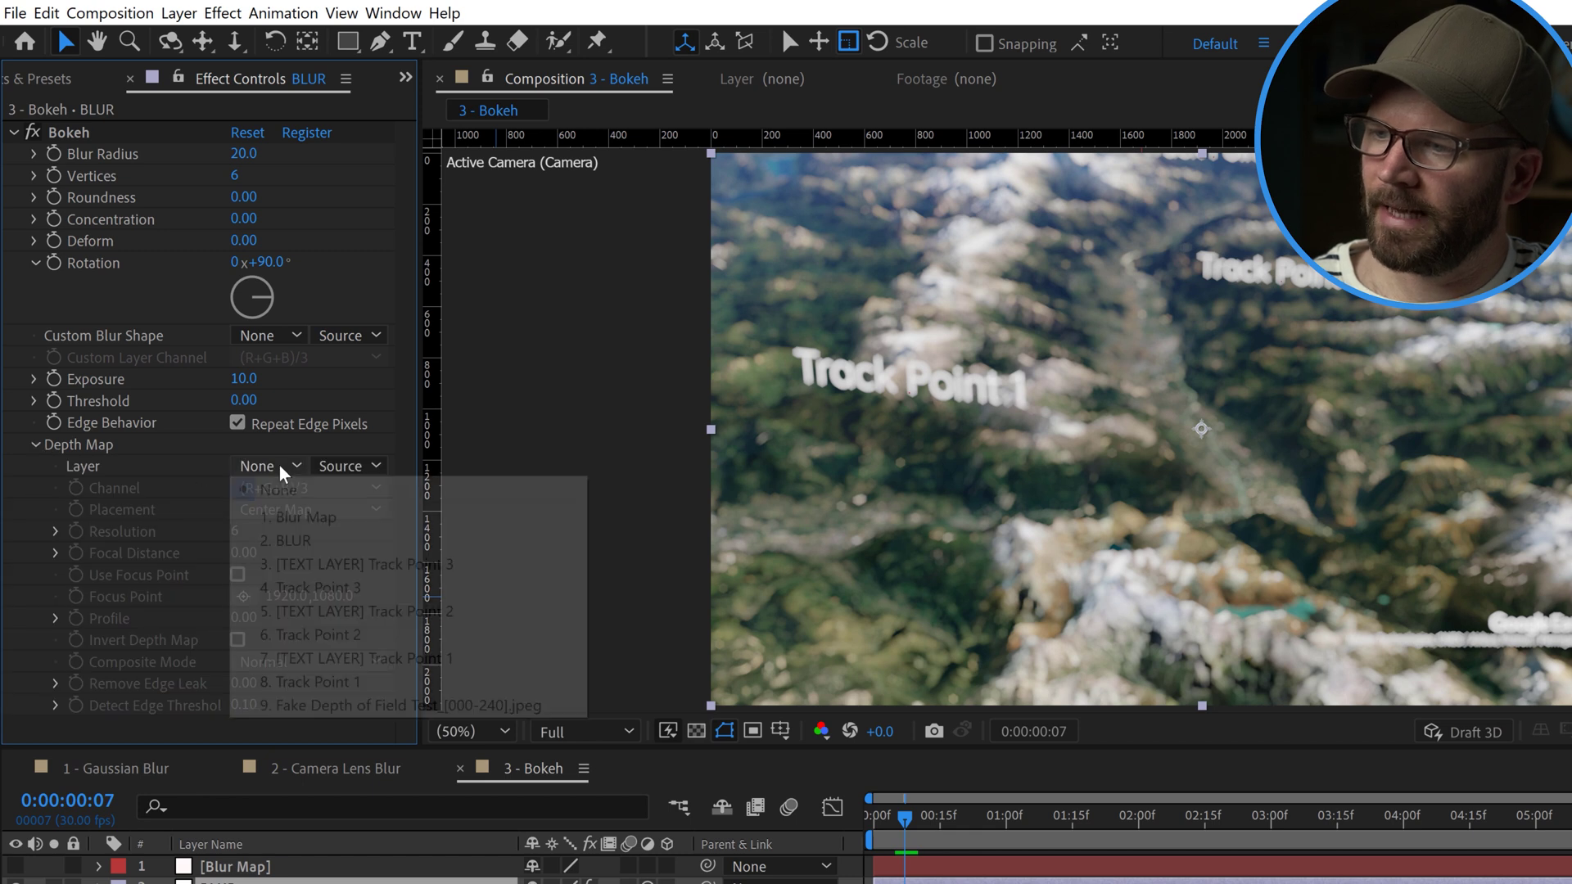
pyautogui.click(295, 516)
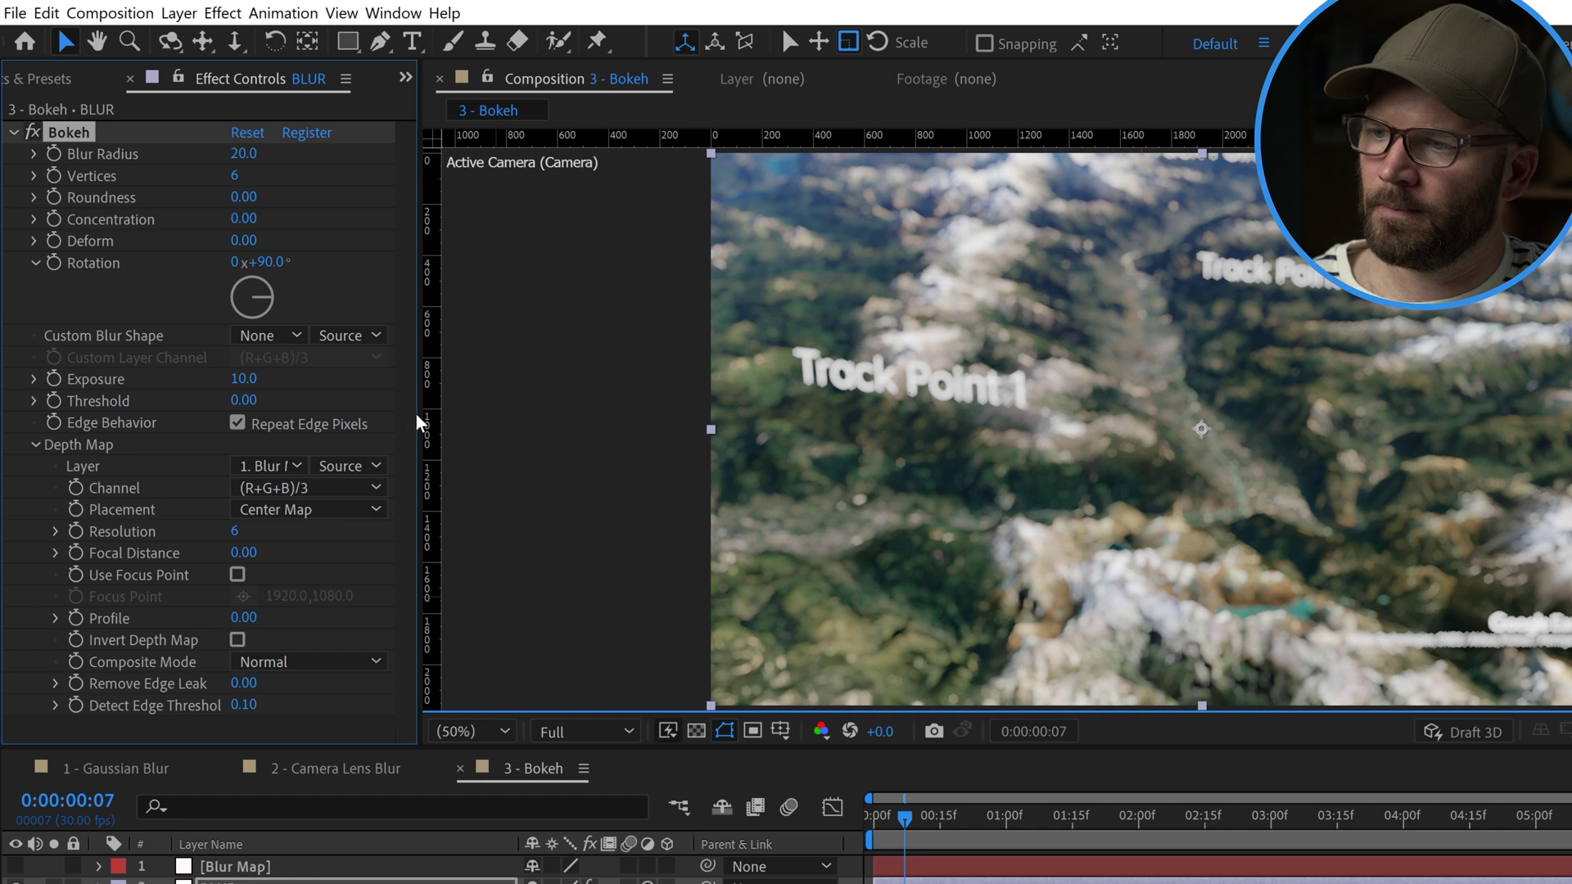
pyautogui.moveTo(418, 415); pyautogui.dragTo(504, 415)
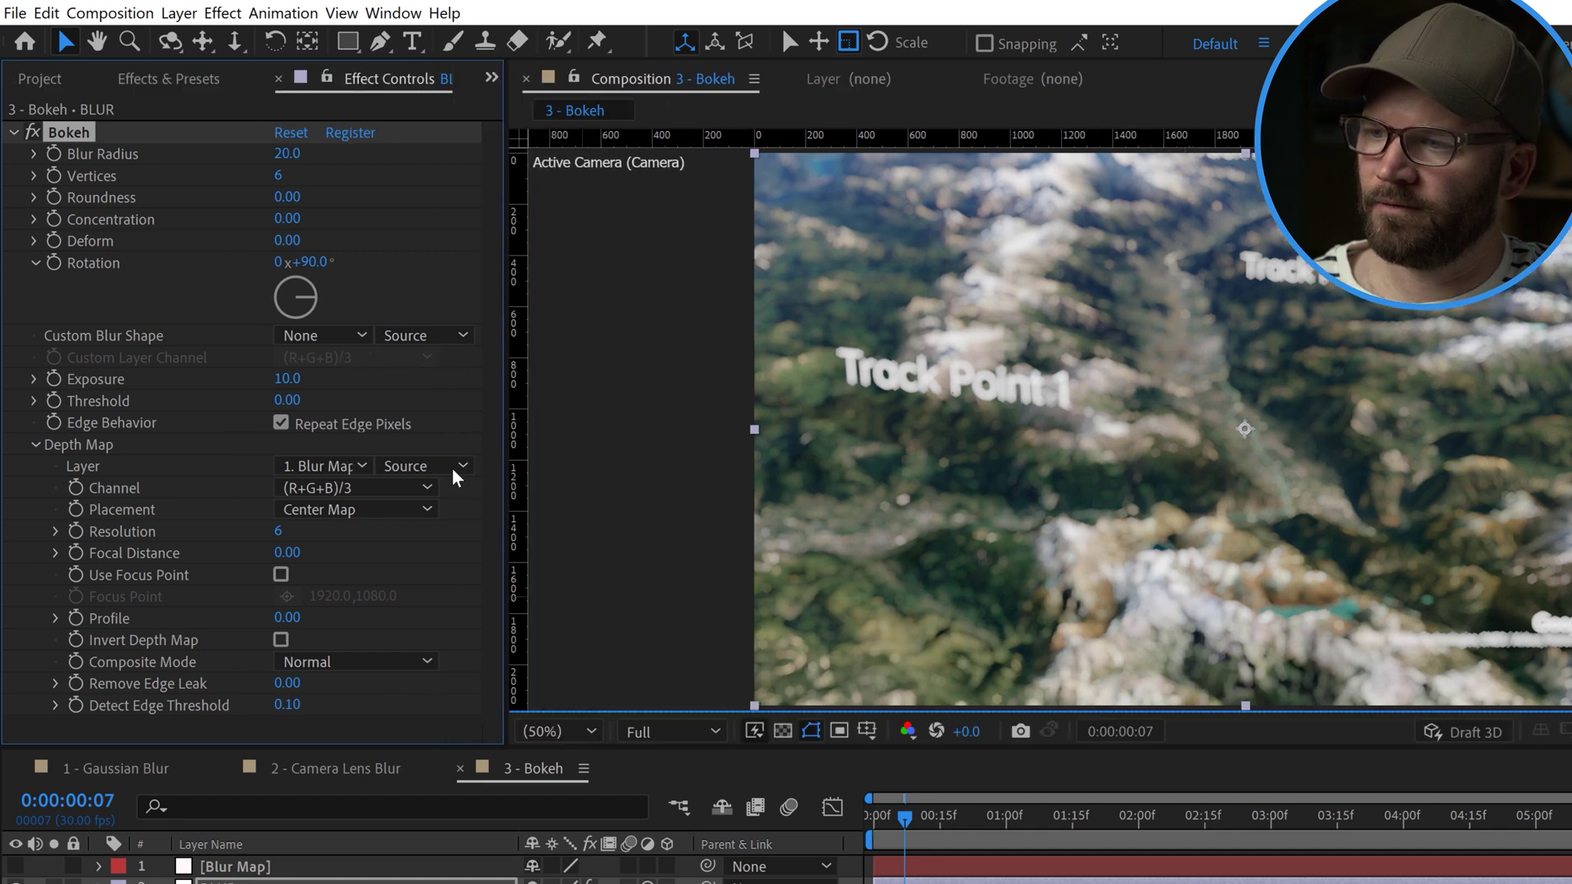
pyautogui.click(435, 468)
pyautogui.click(446, 538)
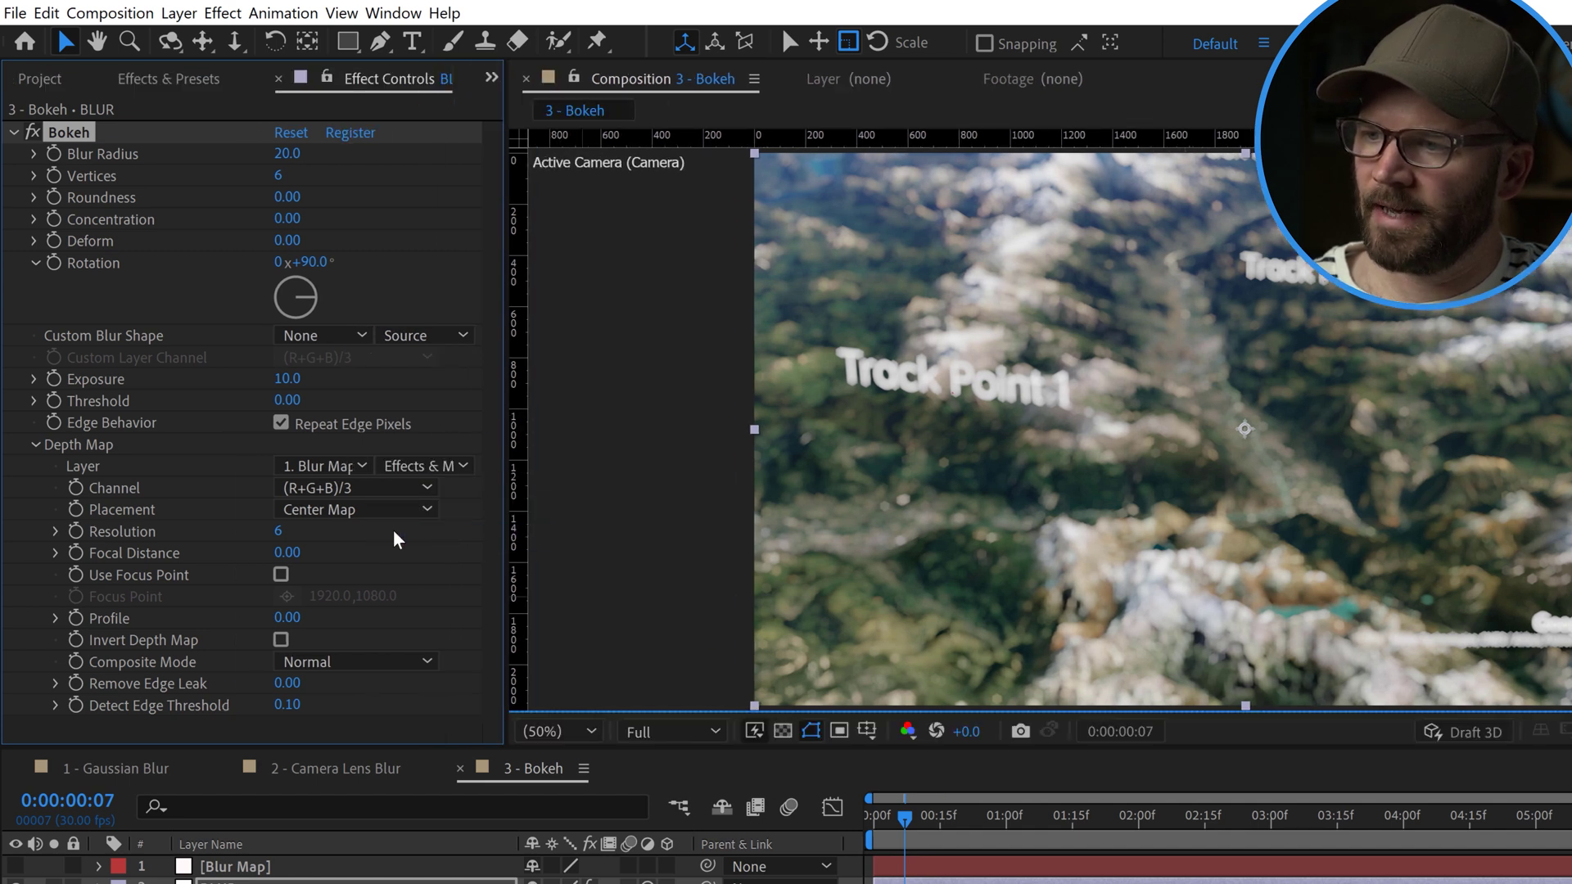
pyautogui.click(338, 491)
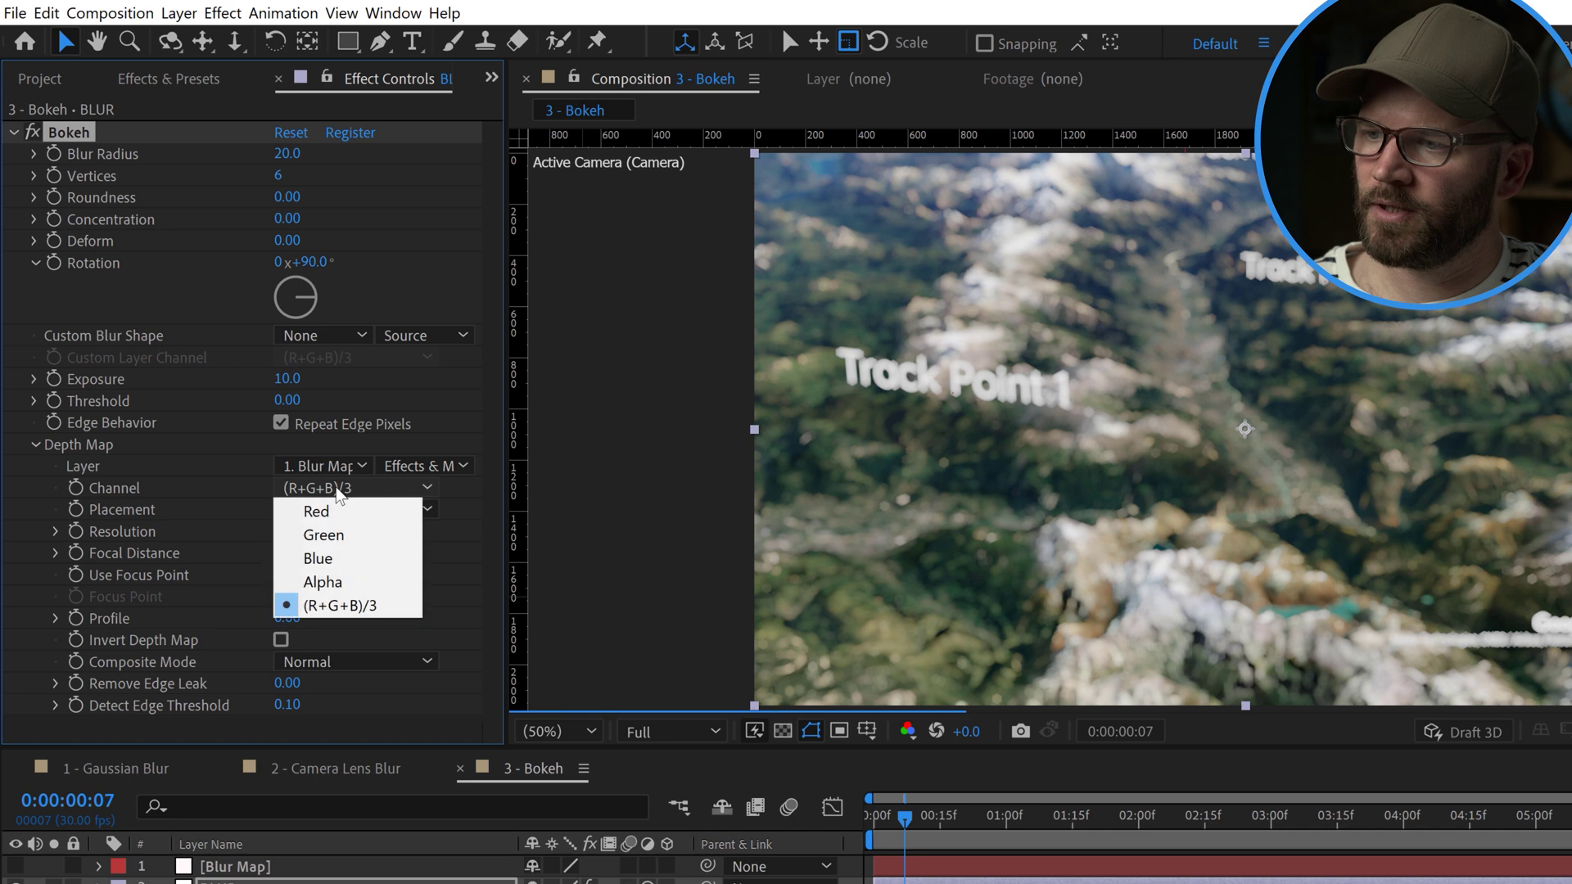
pyautogui.click(343, 582)
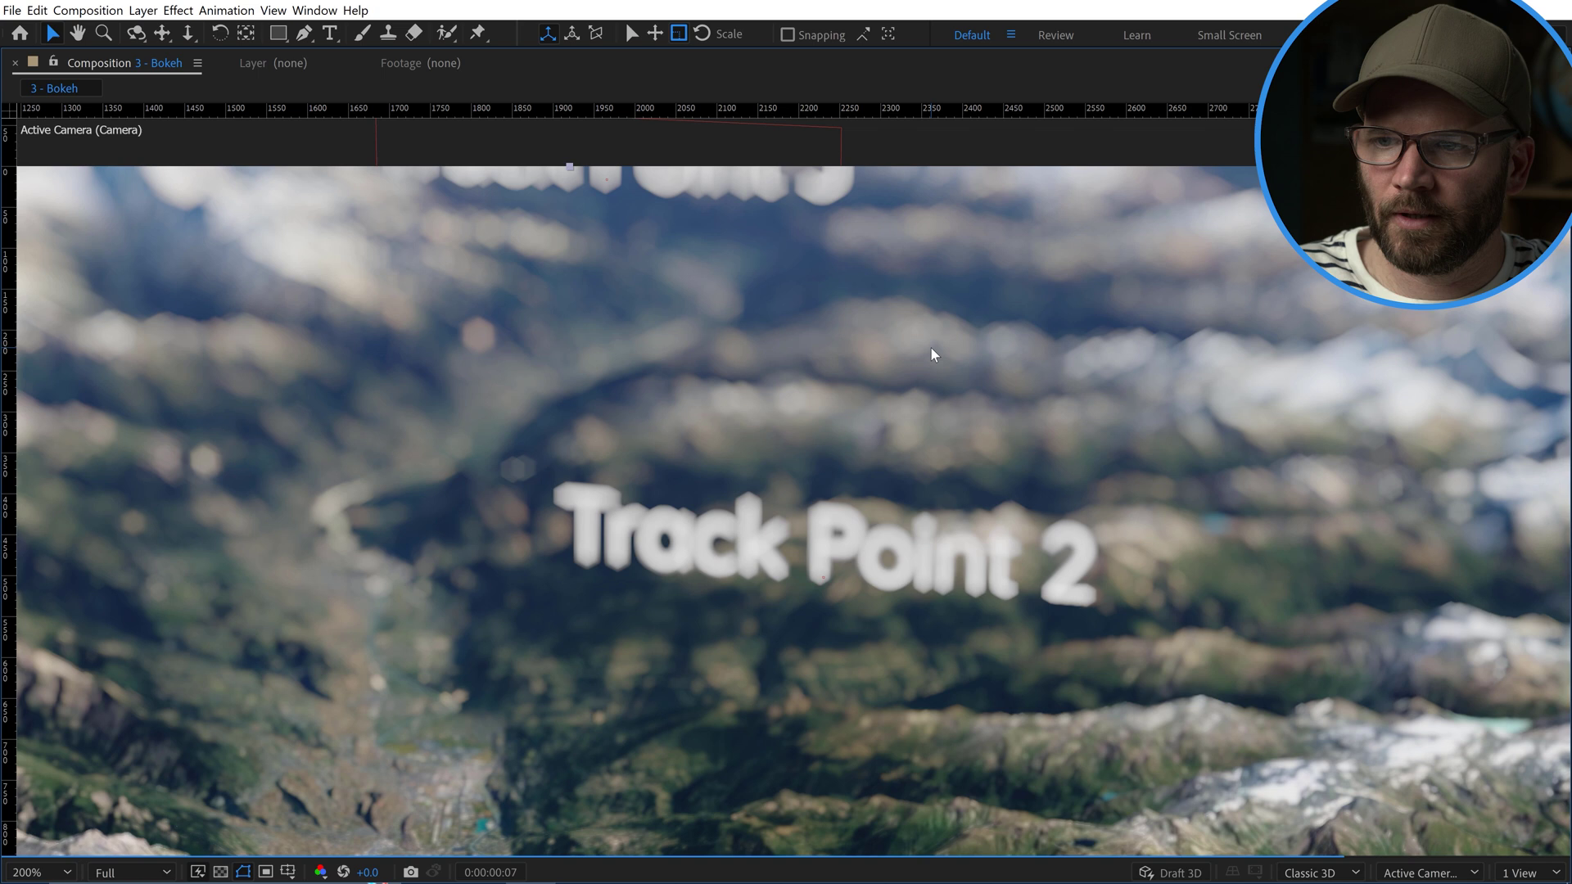
# Examine the bokeh shapes in the blurred terrain around Track Point 2 at 400% magnification
pyautogui.press('.')
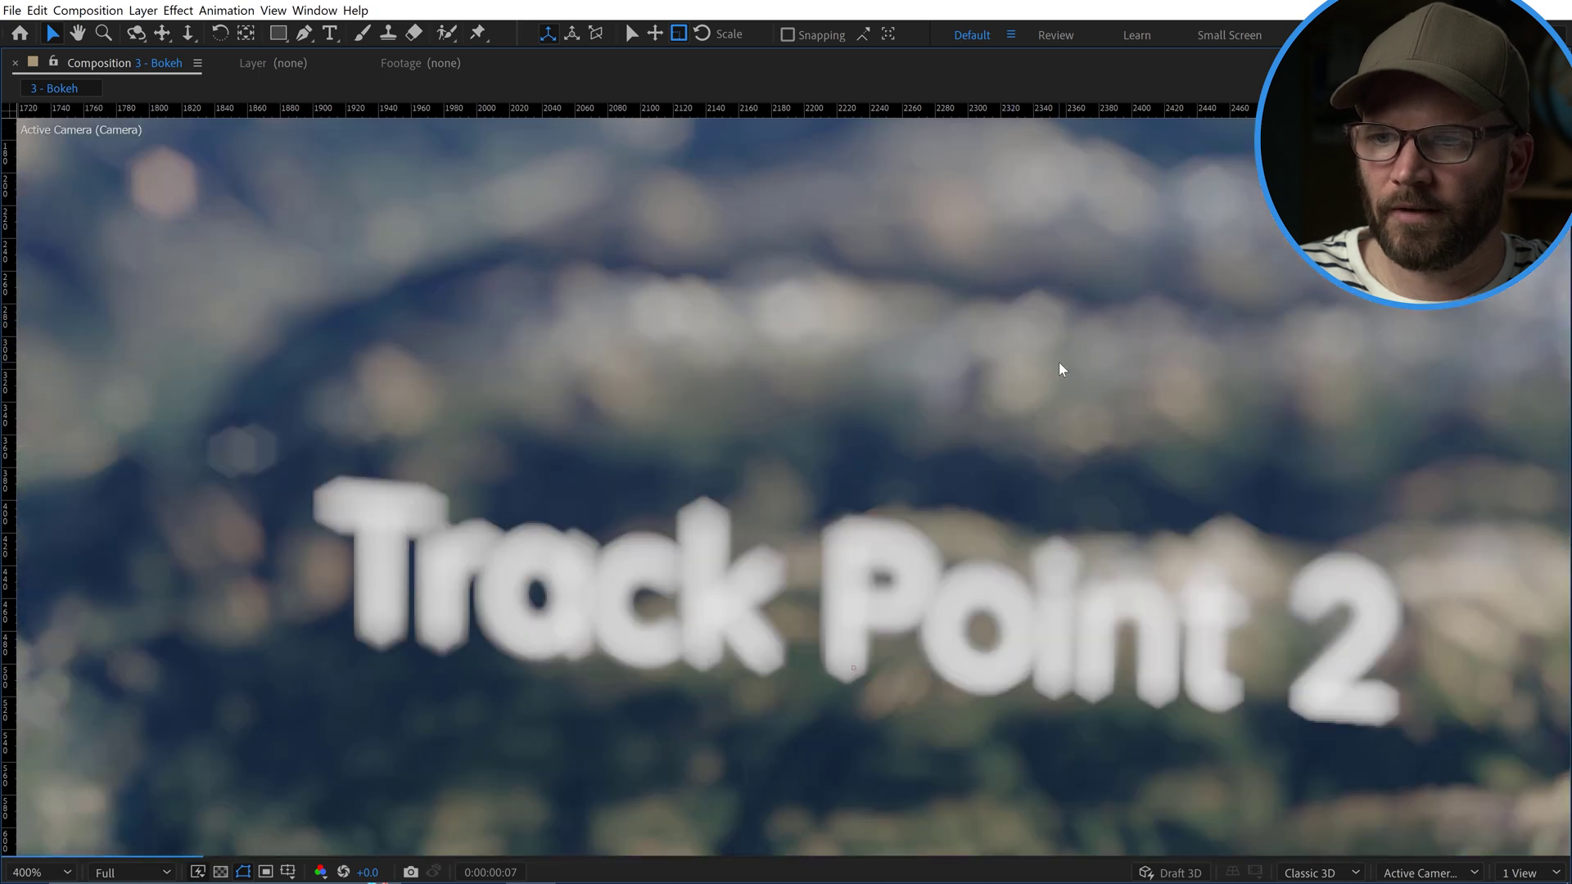
pyautogui.press('h')
pyautogui.moveTo(959, 409); pyautogui.dragTo(881, 450)
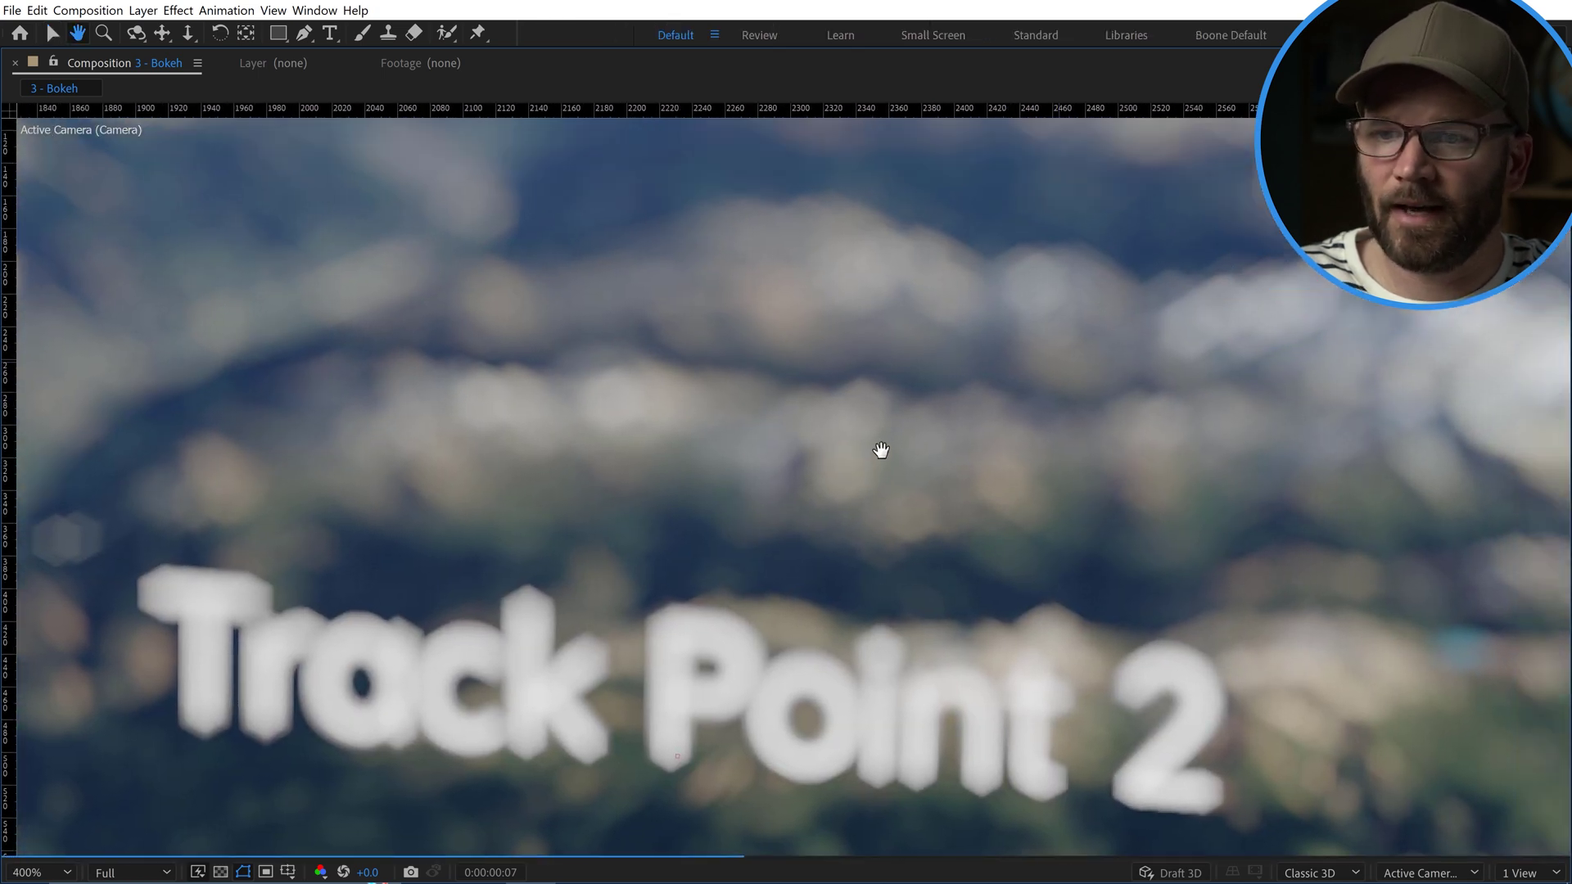
pyautogui.press('v')
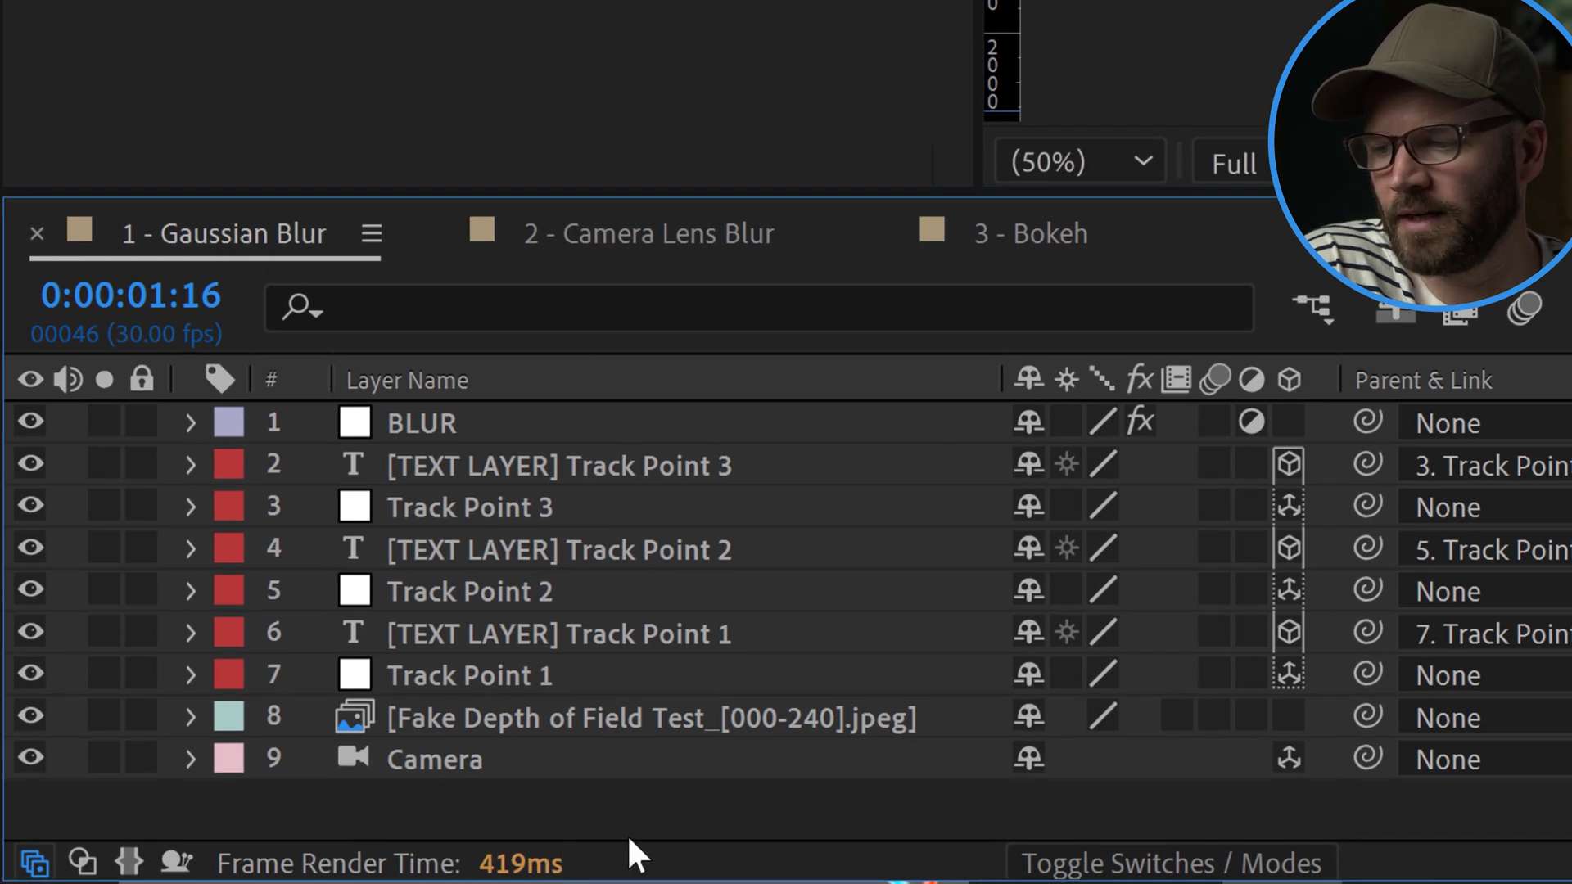
# Compare the layer stacks of the 2 - Camera Lens Blur and 3 - Bokeh compositions
pyautogui.click(648, 236)
pyautogui.click(190, 464)
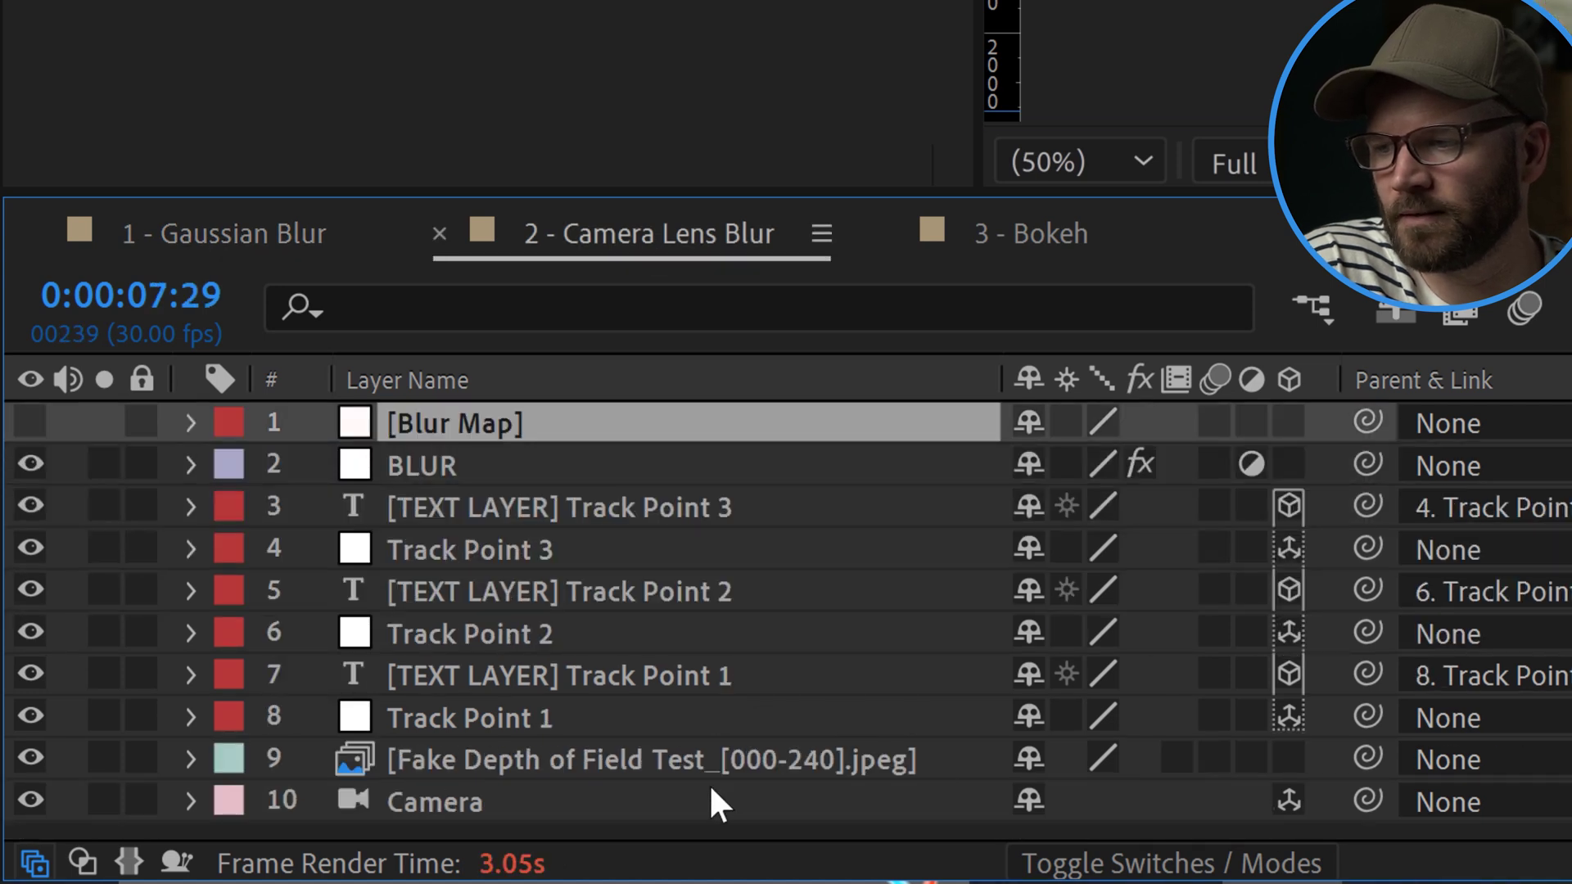
pyautogui.click(1015, 245)
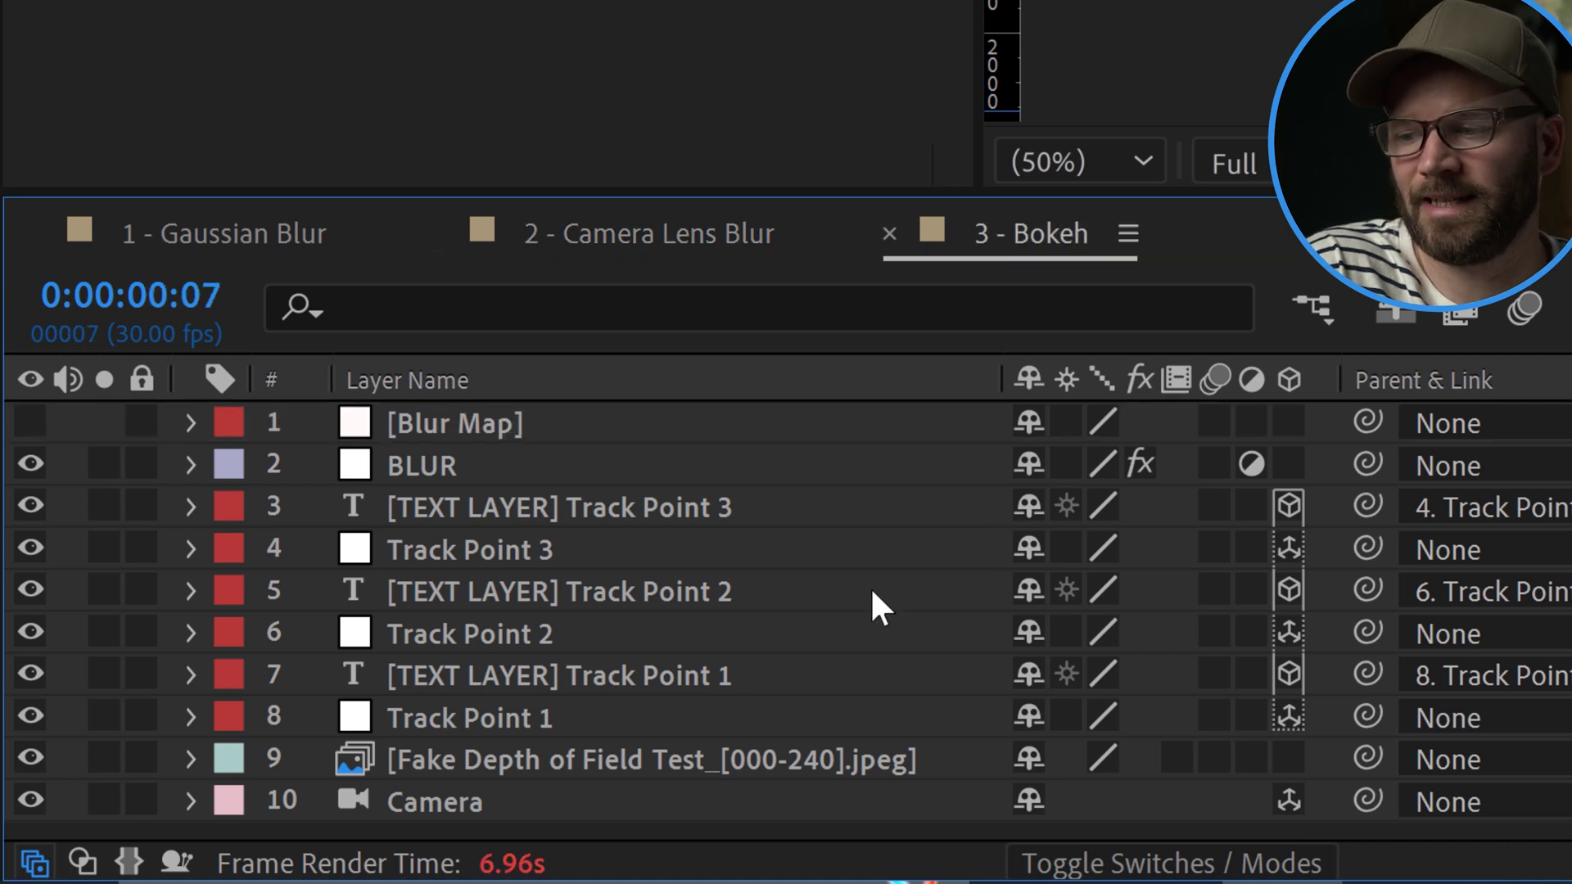